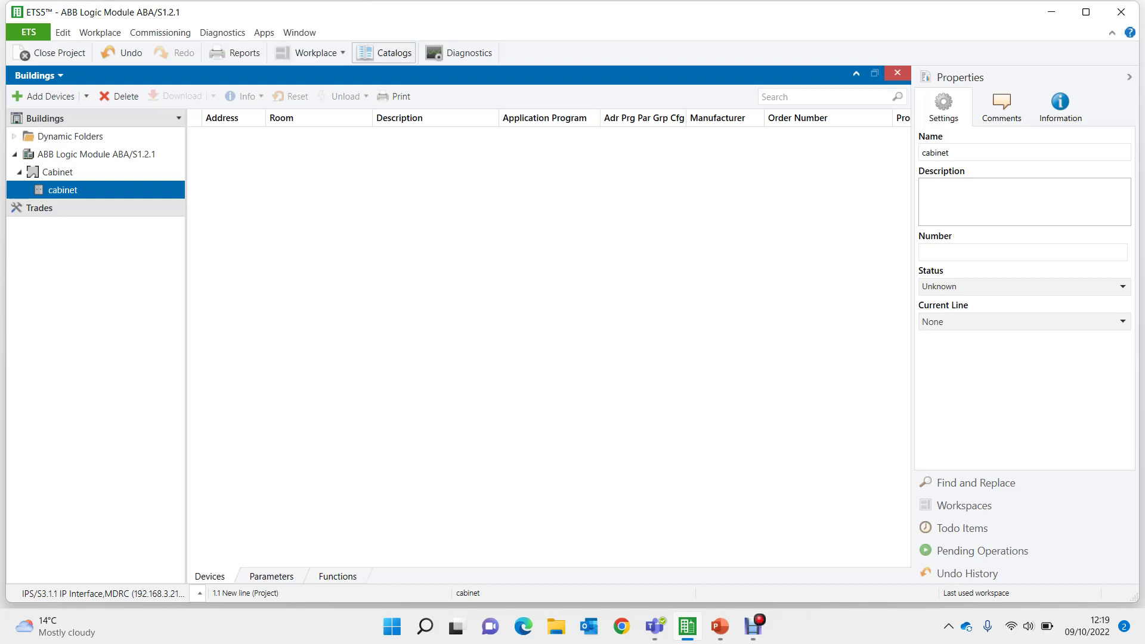
Search the product catalog for "aba" and add the ABA/S1.2.1 Logic Controller to the cabinet.
{"action": "left_click", "coordinate": [387, 53]}
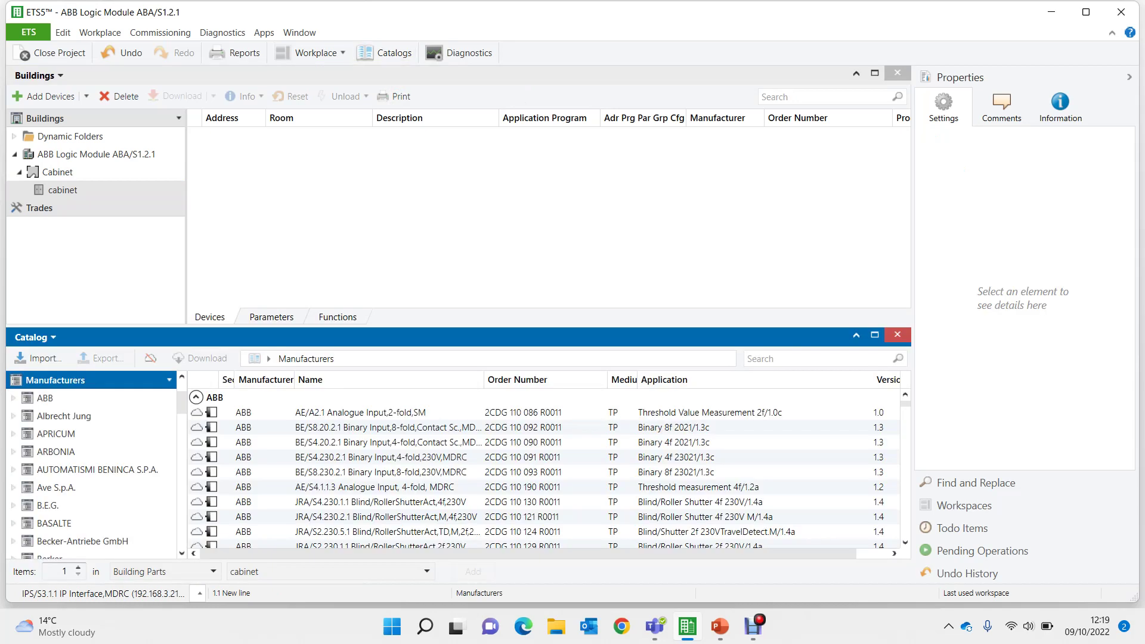
{"action": "left_click", "coordinate": [817, 358]}
{"action": "type", "text": "aba"}
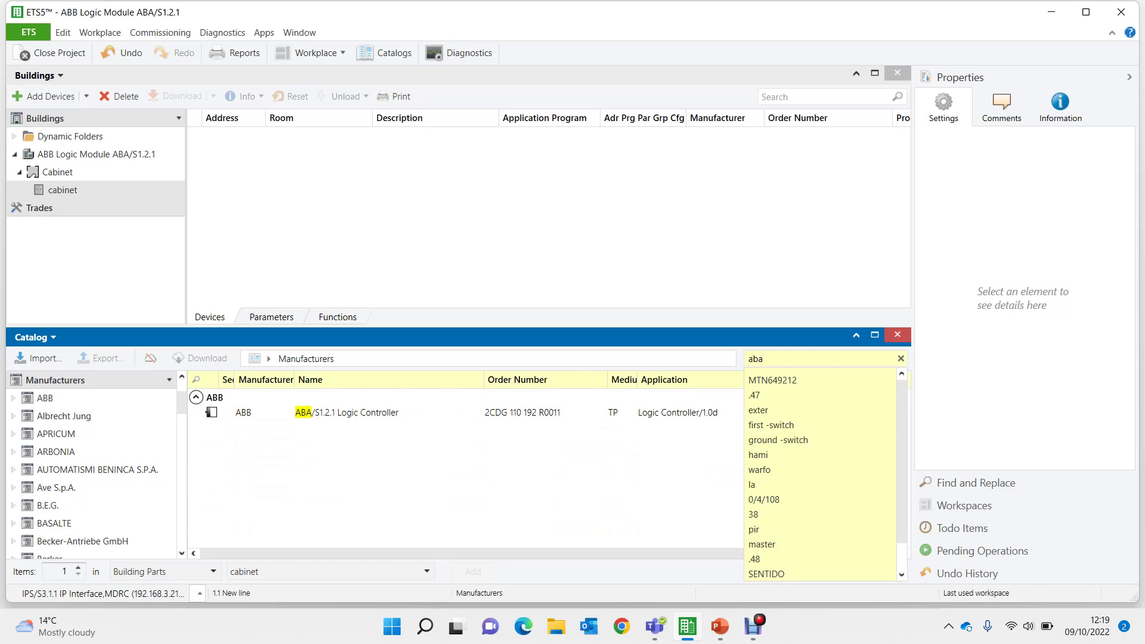
{"action": "key", "text": "Return"}
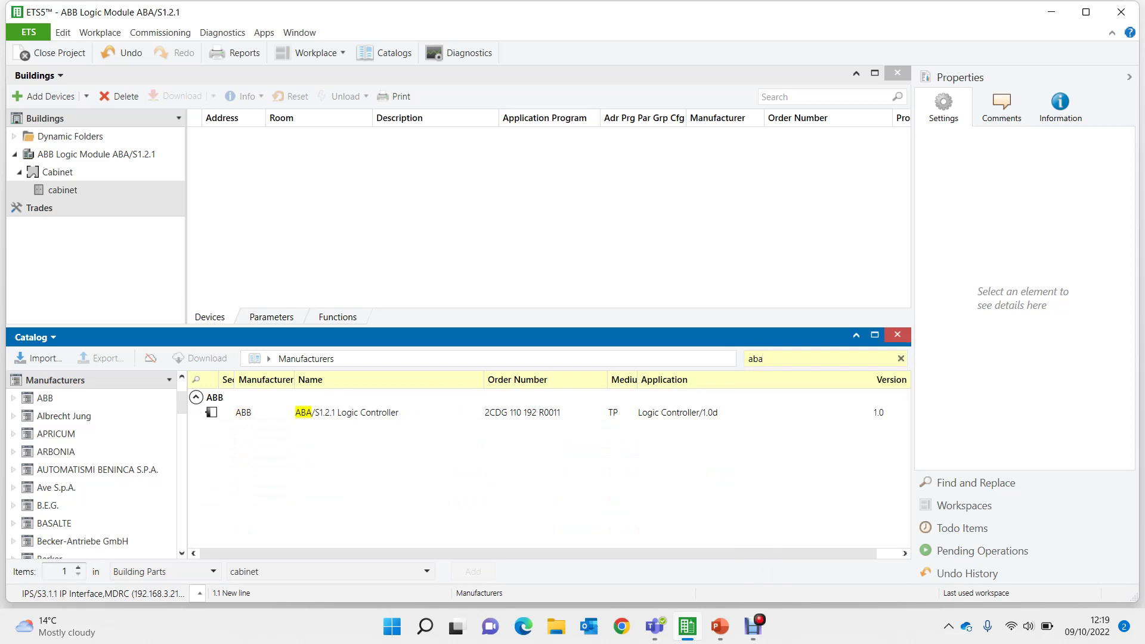
{"action": "left_click", "coordinate": [346, 413]}
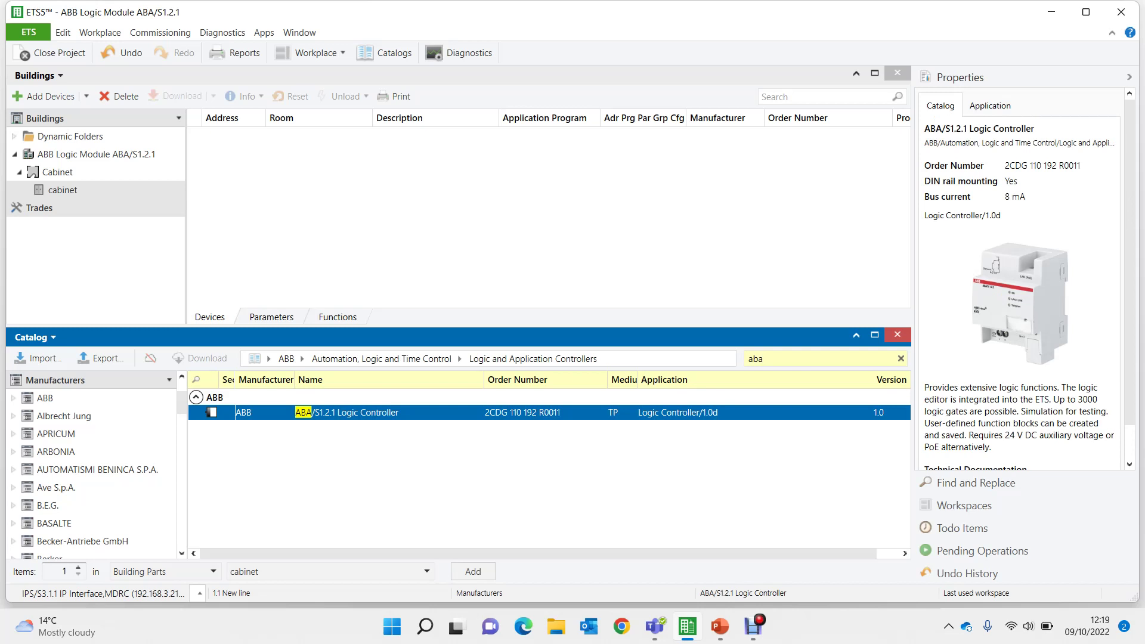
{"action": "left_click_drag", "start_coordinate": [346, 412], "coordinate": [68, 194]}
{"action": "left_click_drag", "start_coordinate": [141, 258], "coordinate": [140, 258]}
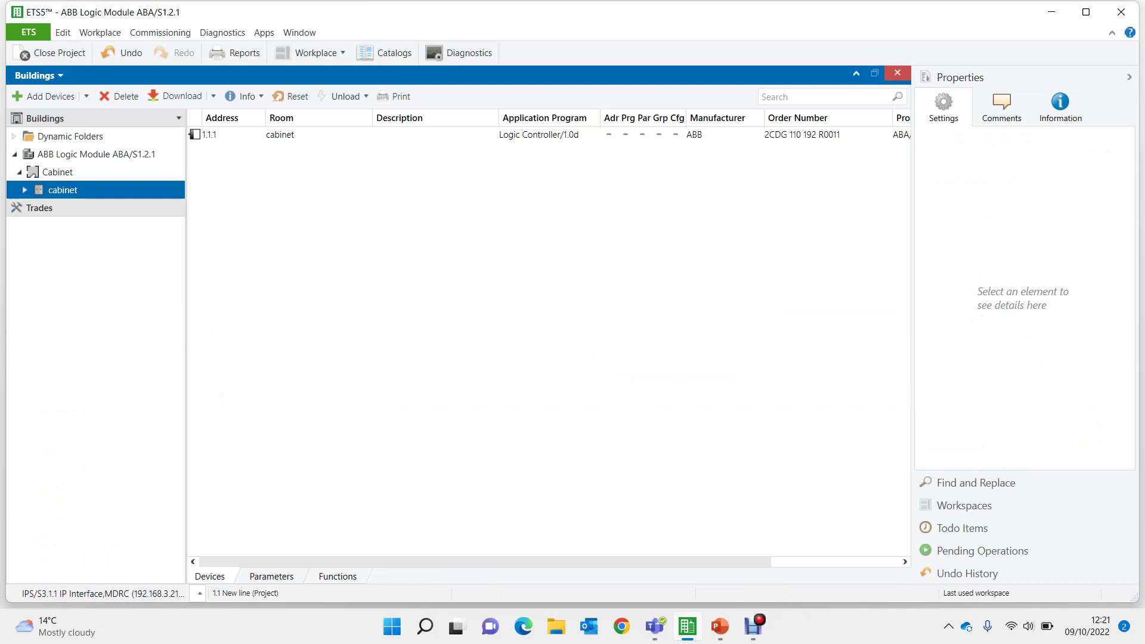
Open the product-specific parameter dialog of the ABA/S1.2.1 Logic Controller in the cabinet.
{"action": "left_click", "coordinate": [280, 134]}
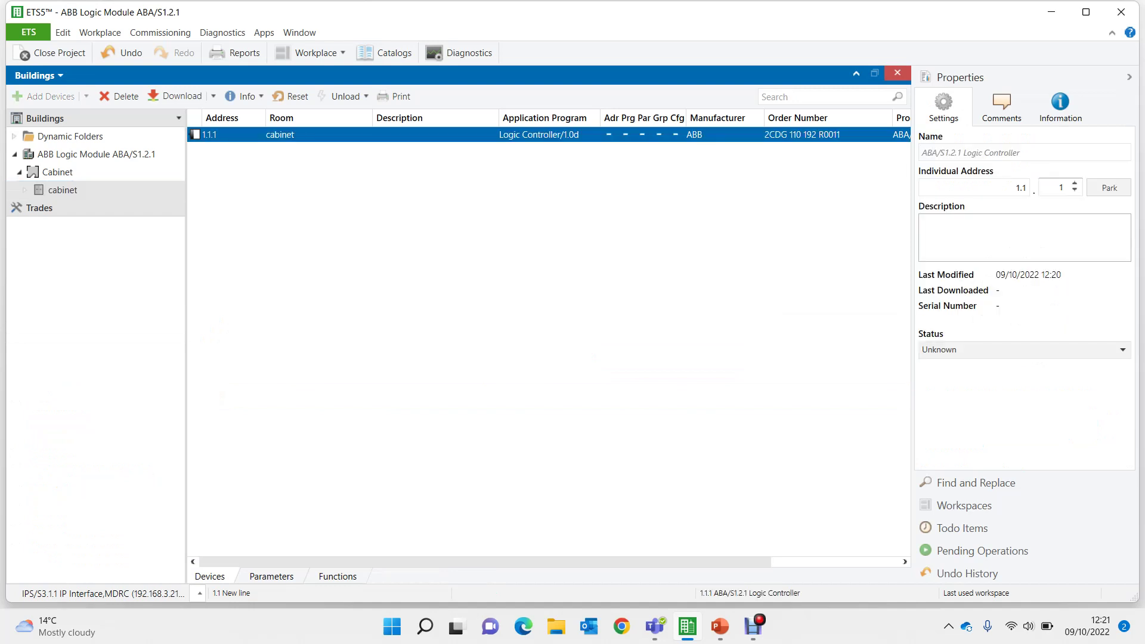
{"action": "double_click", "coordinate": [279, 135]}
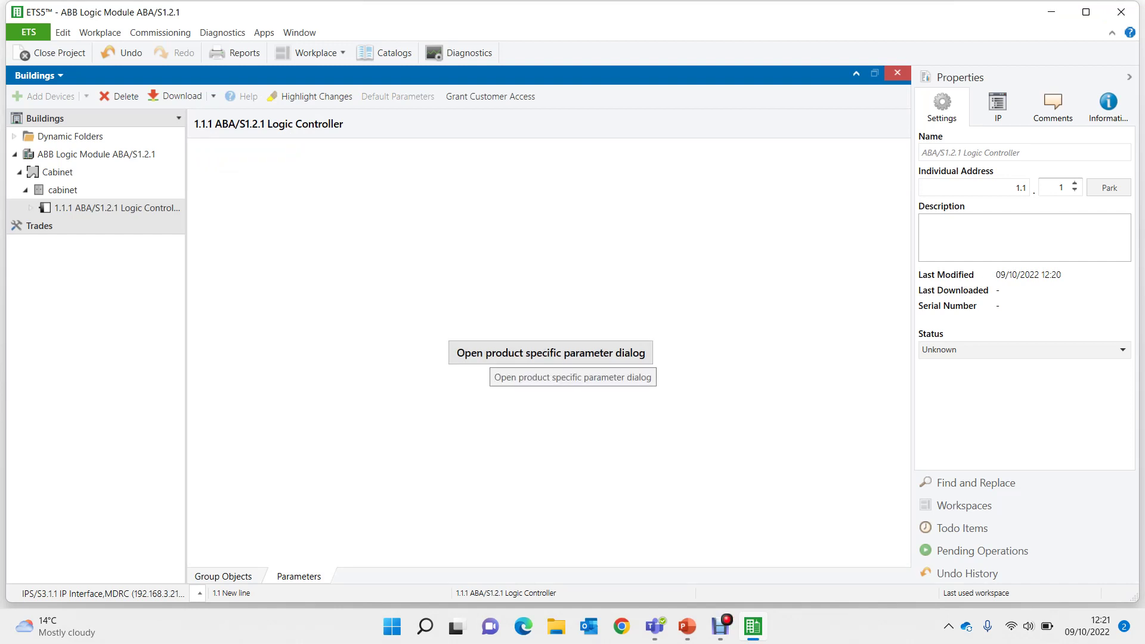
{"action": "left_click", "coordinate": [490, 356]}
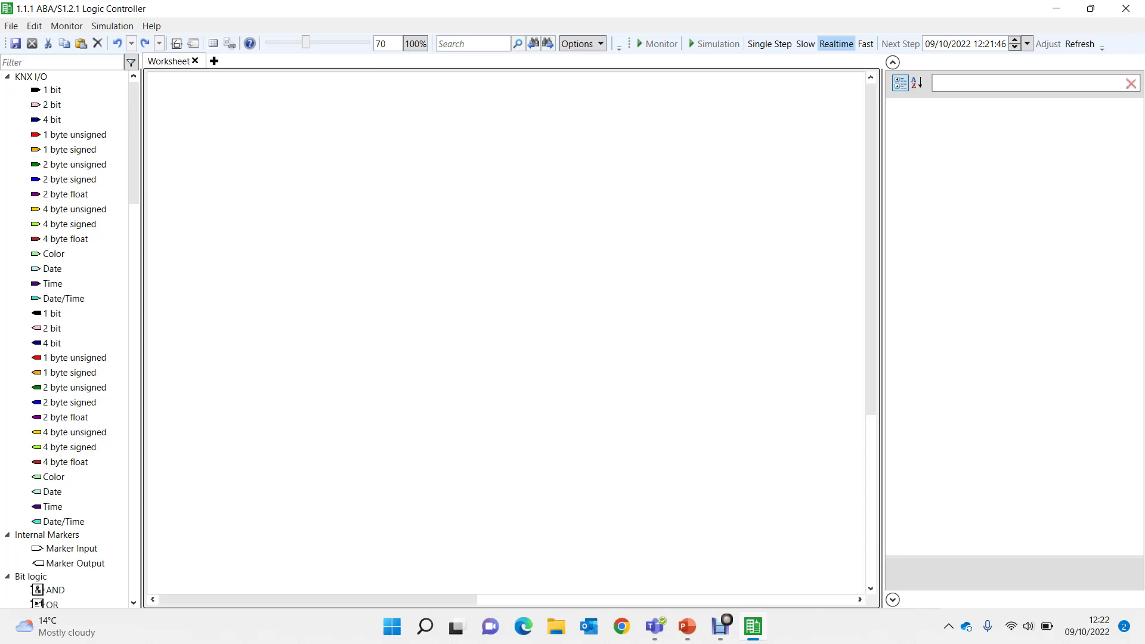
Place an OR gate on the empty worksheet and name it "FF Man 01 PUMP".
{"action": "left_click_drag", "start_coordinate": [50, 604], "coordinate": [346, 158]}
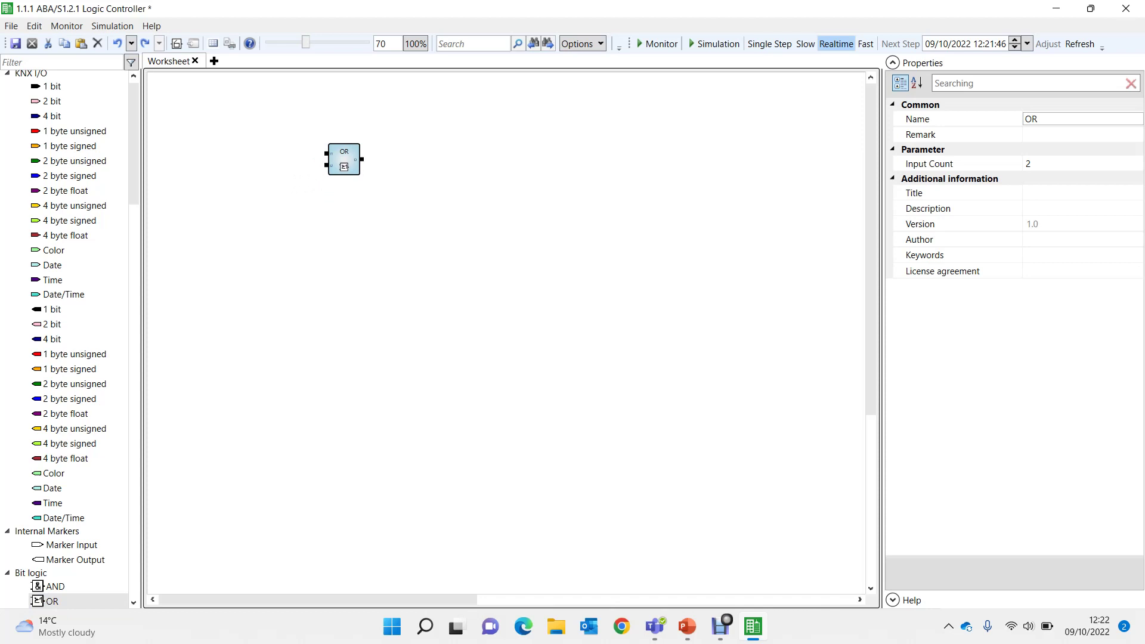
{"action": "left_click", "coordinate": [1038, 119]}
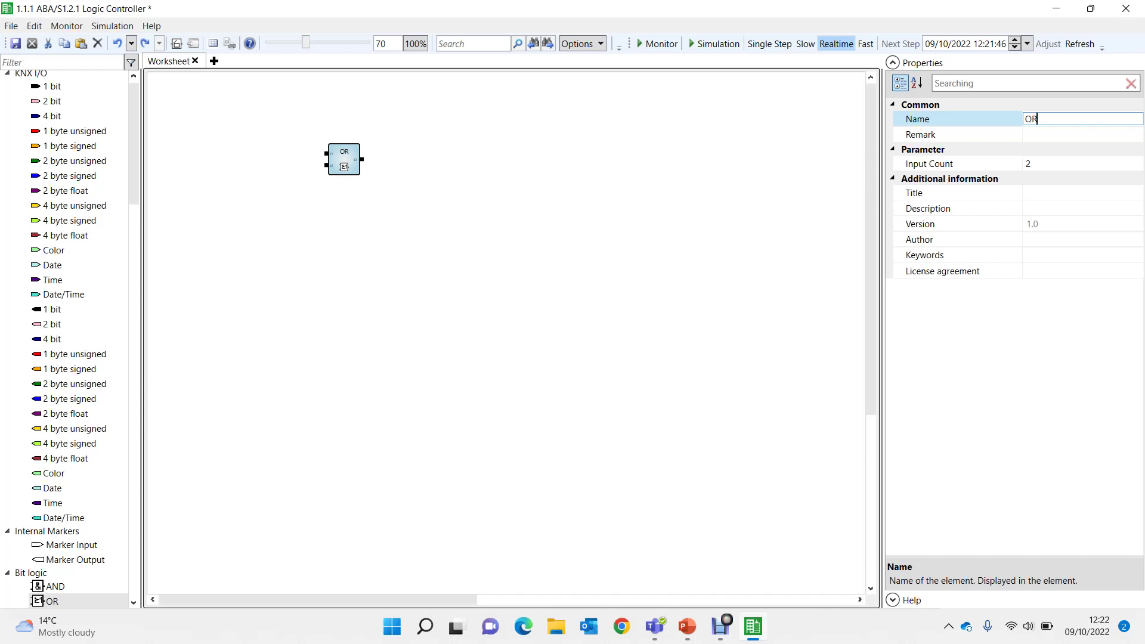
{"action": "key", "text": "BackSpace"}
{"action": "key", "text": "BackSpace"}
{"action": "type", "text": "FF Man 01 PUMP"}
{"action": "key", "text": "Return"}
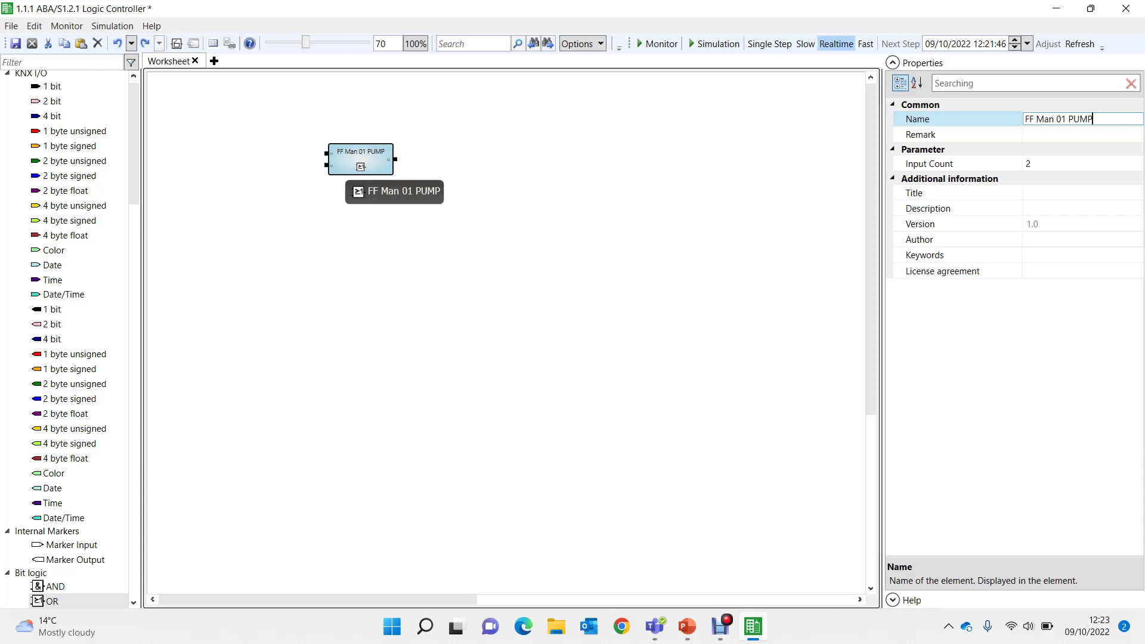
Add a 1-bit KNX input named "Bedroom 1 Heating Status" before the OR gate, shifting the gate to leave room for connections.
{"action": "left_click_drag", "start_coordinate": [50, 86], "coordinate": [226, 144]}
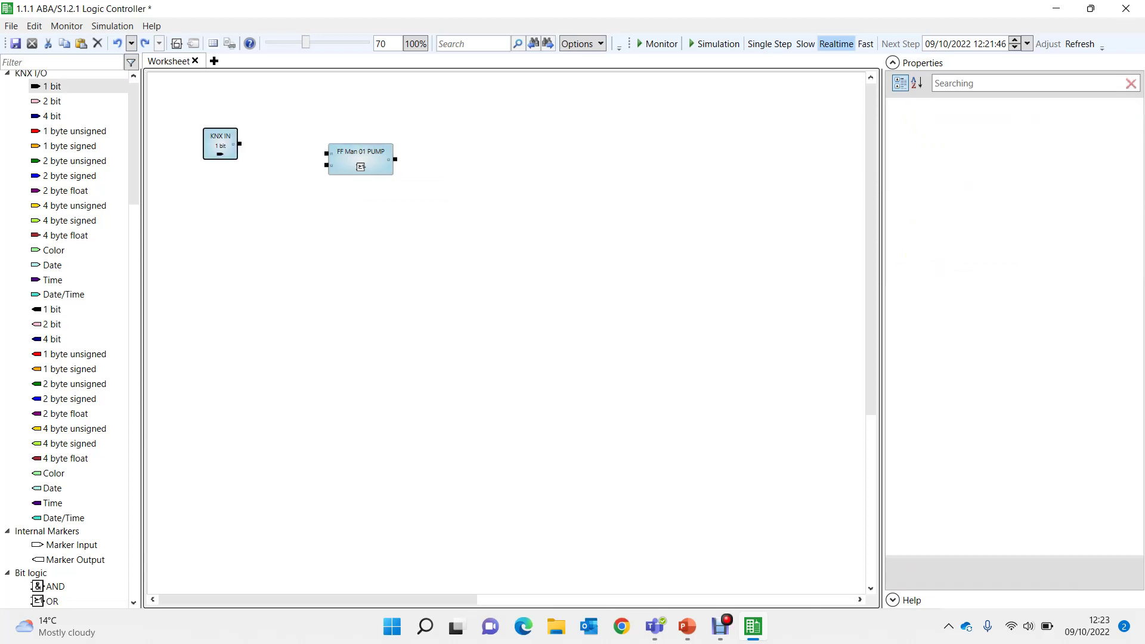
{"action": "left_click_drag", "start_coordinate": [361, 167], "coordinate": [376, 175]}
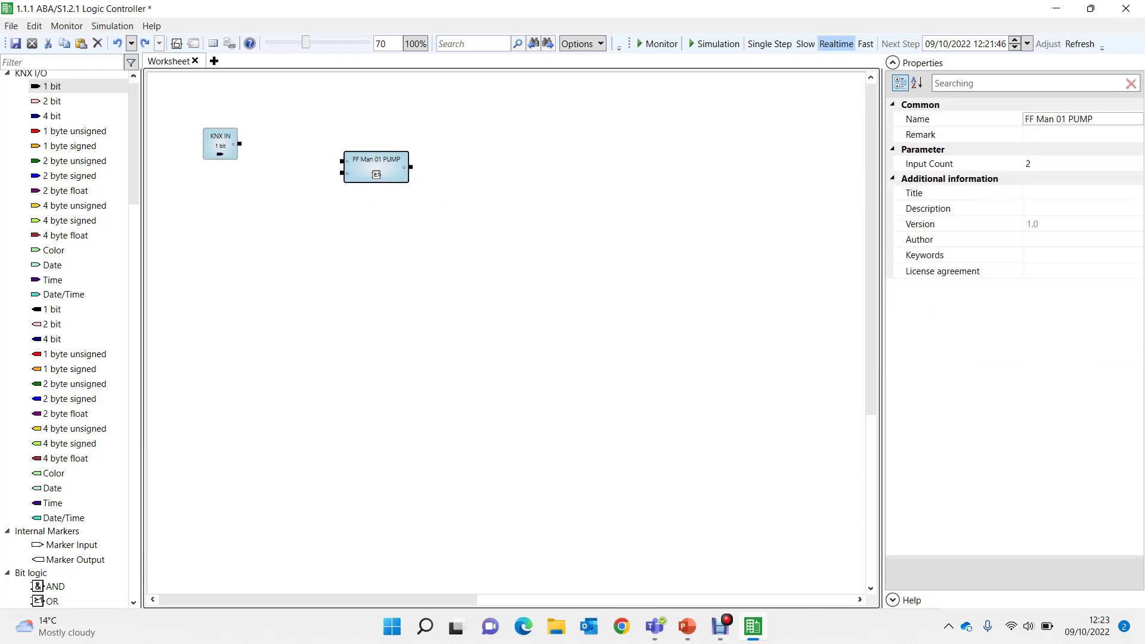
{"action": "left_click", "coordinate": [220, 143]}
{"action": "left_click_drag", "start_coordinate": [1074, 118], "coordinate": [1024, 119]}
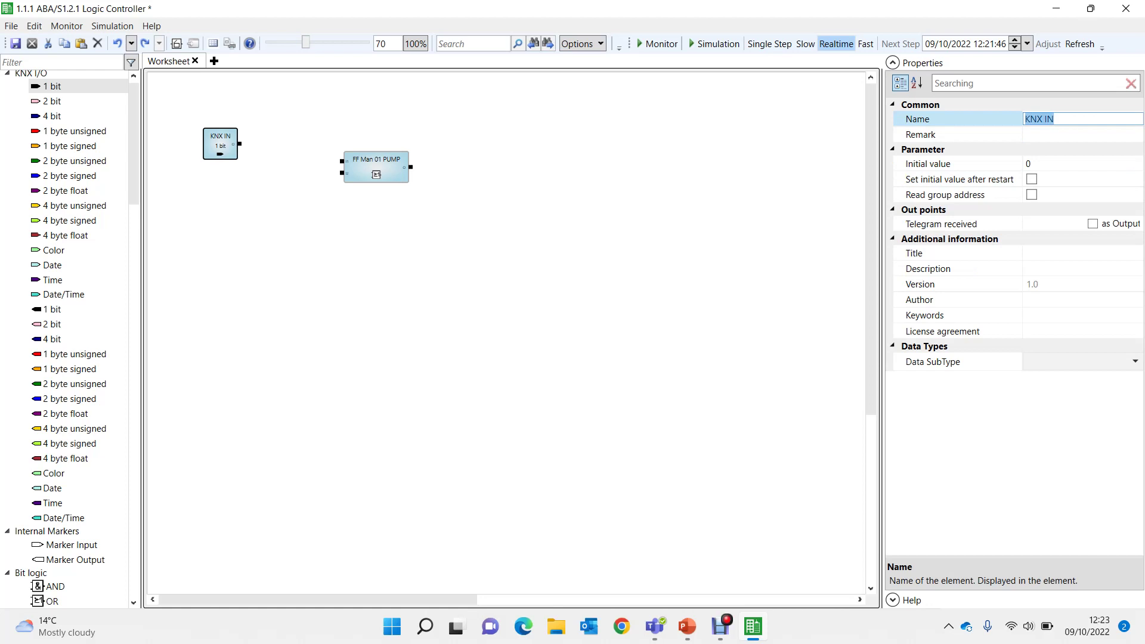
{"action": "type", "text": "Bedroom 1"}
{"action": "type", "text": "Heating Status"}
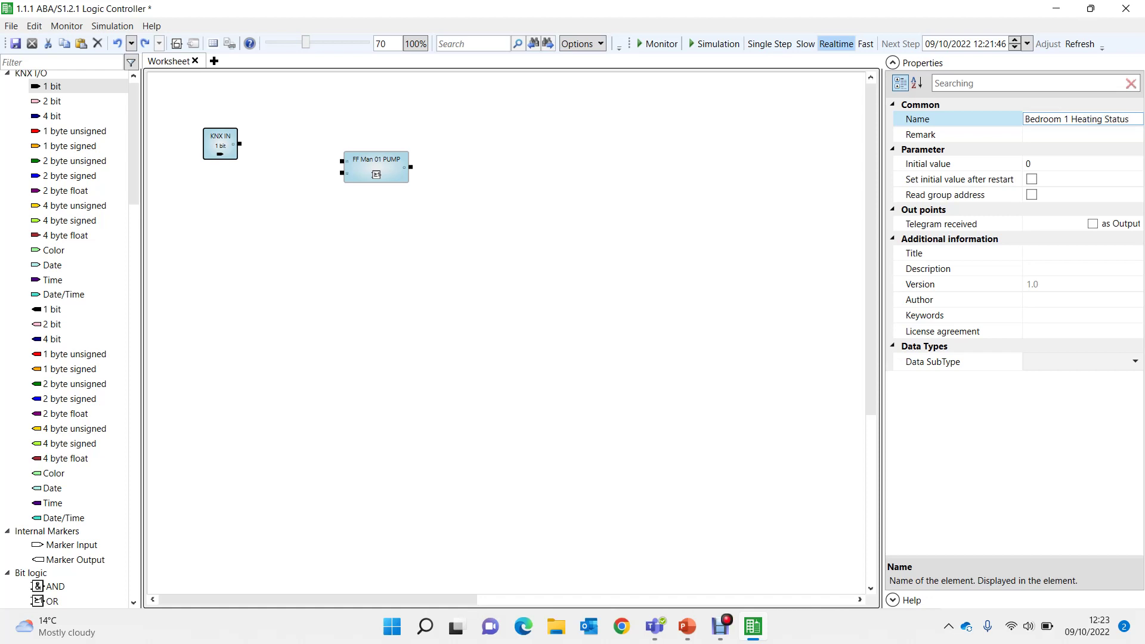
{"action": "key", "text": "Return"}
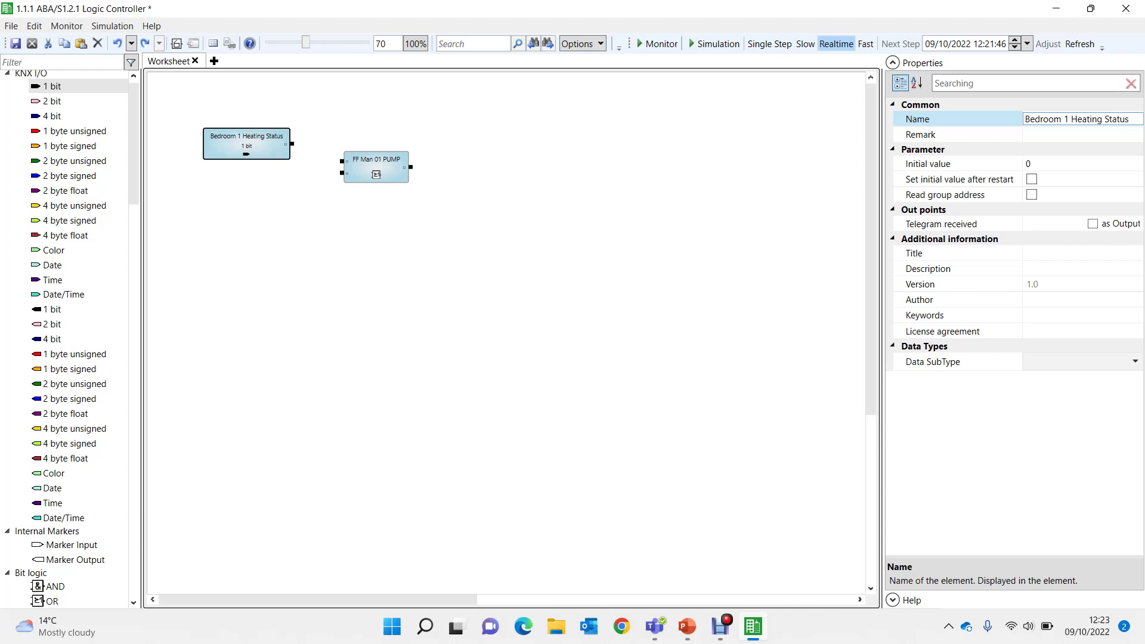
{"action": "left_click_drag", "start_coordinate": [375, 164], "coordinate": [407, 164]}
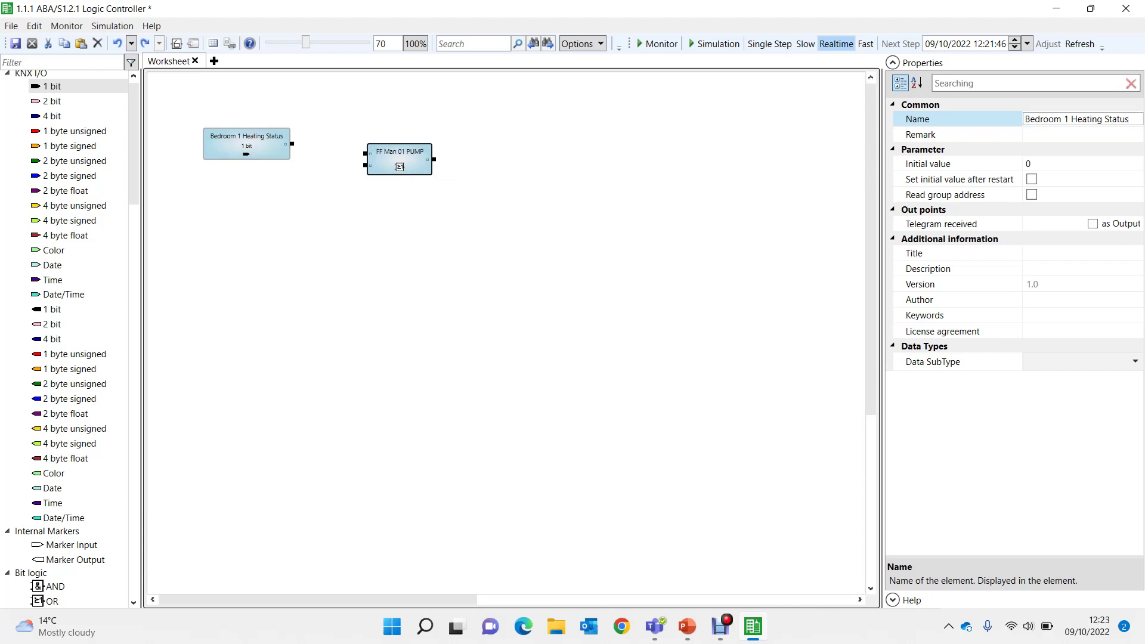
Create two copies of the Bedroom 1 Heating Status input and stack them directly beneath the original.
{"action": "left_click", "coordinate": [253, 150]}
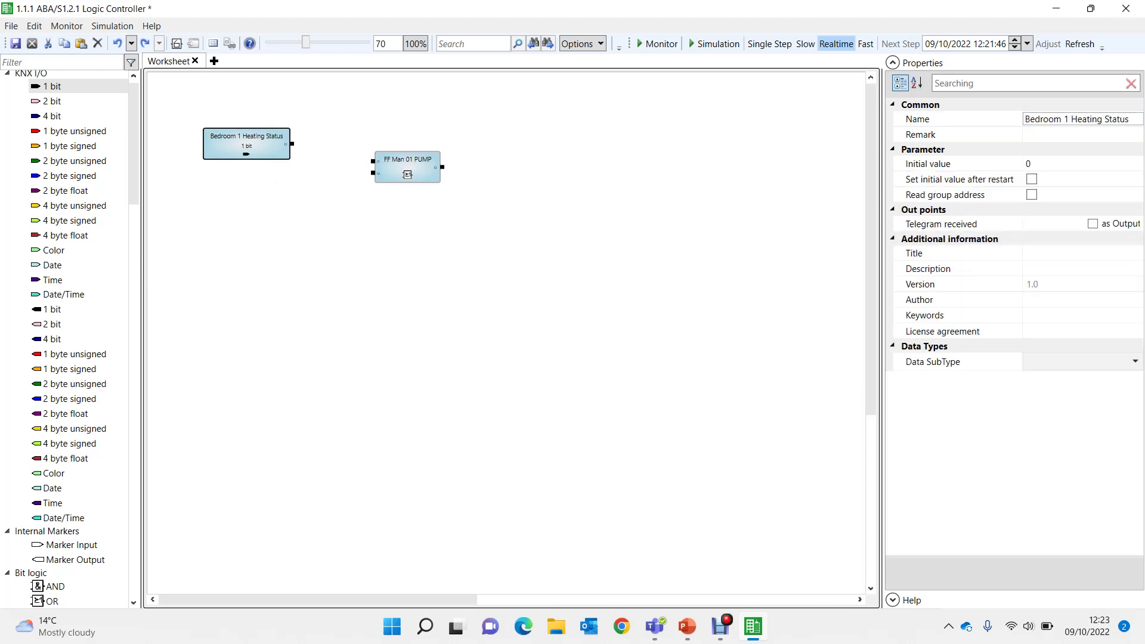
{"action": "key", "text": "ctrl+v"}
{"action": "key", "text": "ctrl+v"}
{"action": "left_click_drag", "start_coordinate": [276, 173], "coordinate": [251, 211]}
{"action": "left_click_drag", "start_coordinate": [262, 160], "coordinate": [247, 174]}
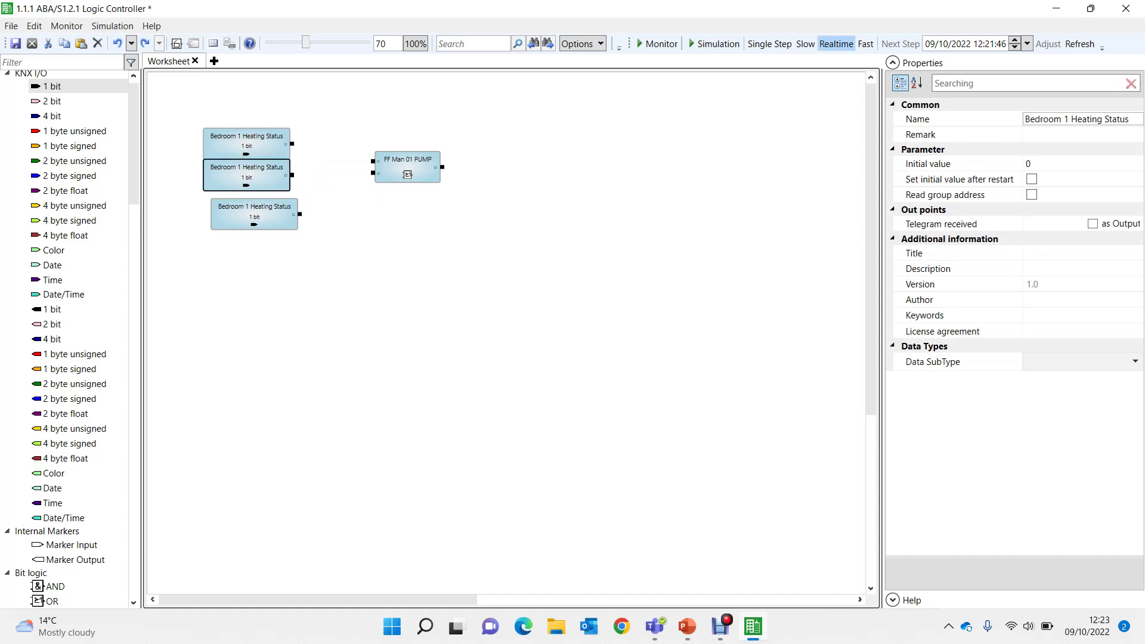
{"action": "left_click_drag", "start_coordinate": [255, 214], "coordinate": [247, 213]}
{"action": "key", "text": "Up"}
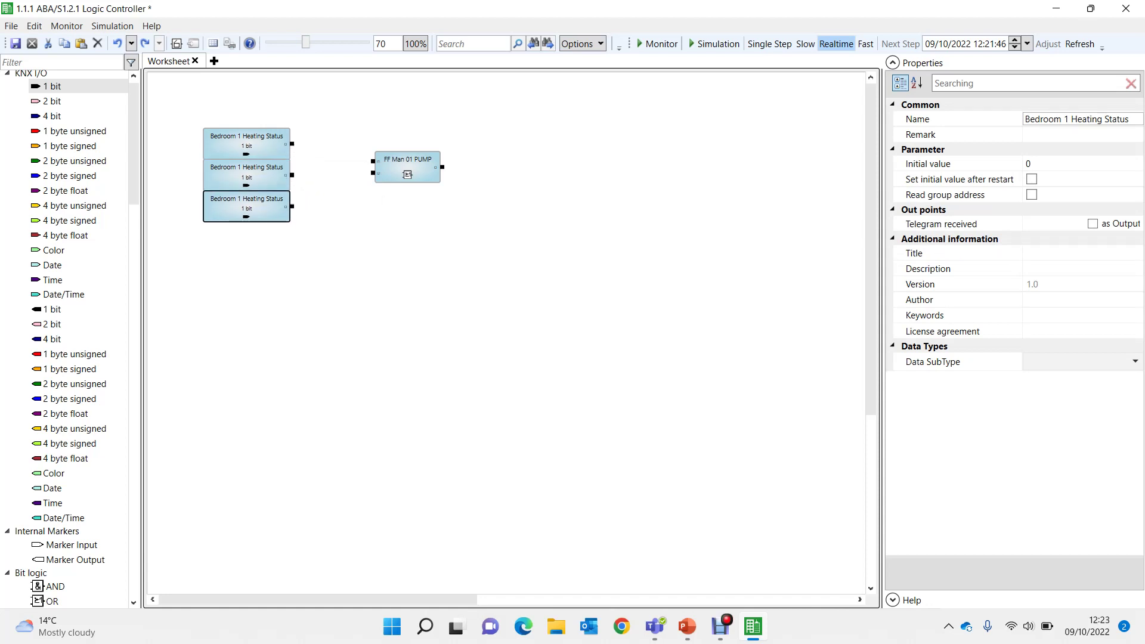
Rename the middle input of the stack to "Bedroom 2 Heating Status".
{"action": "left_click", "coordinate": [246, 175]}
{"action": "left_click", "coordinate": [1070, 119]}
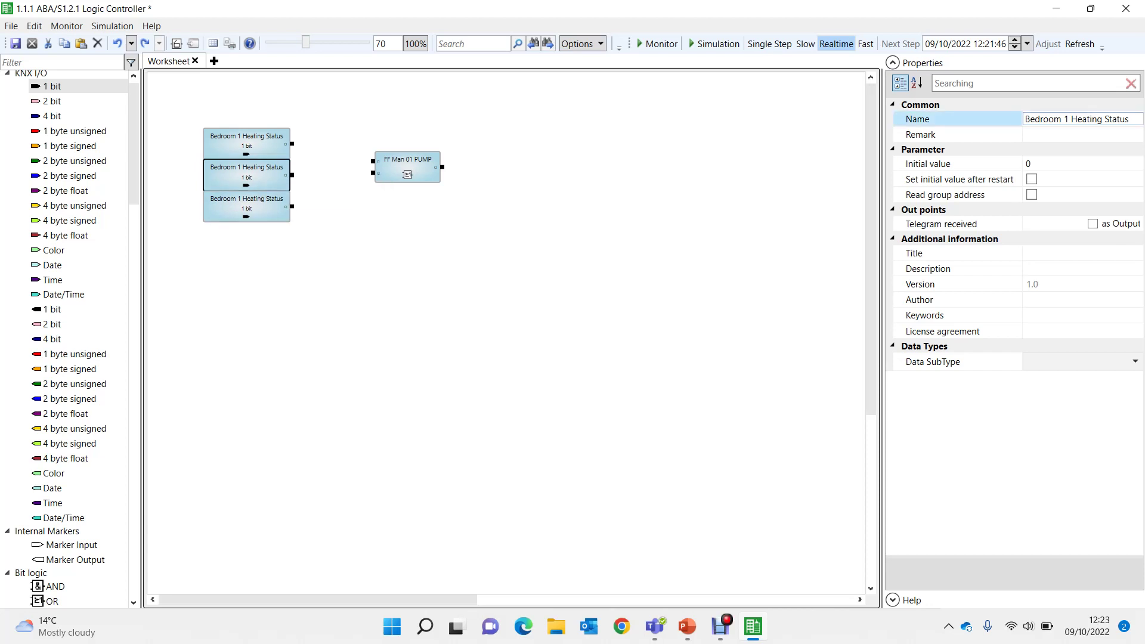
{"action": "left_click", "coordinate": [1070, 119]}
{"action": "key", "text": "BackSpace"}
{"action": "type", "text": "2"}
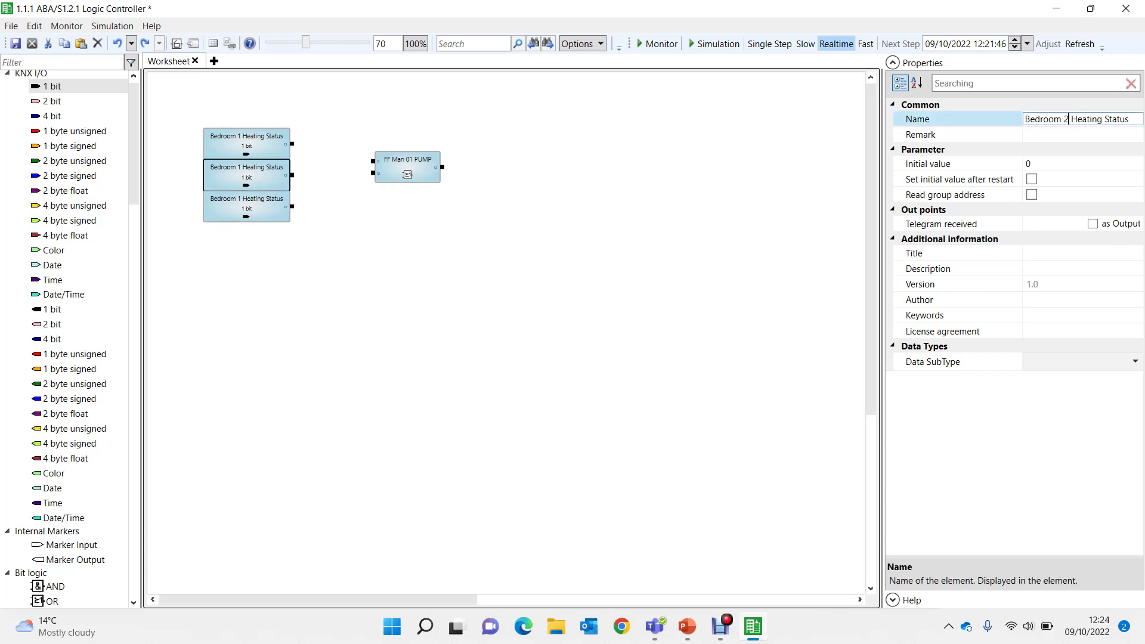
Rename the lowest input of the stack to "Bedroom 3 Heating Status".
{"action": "left_click", "coordinate": [252, 200]}
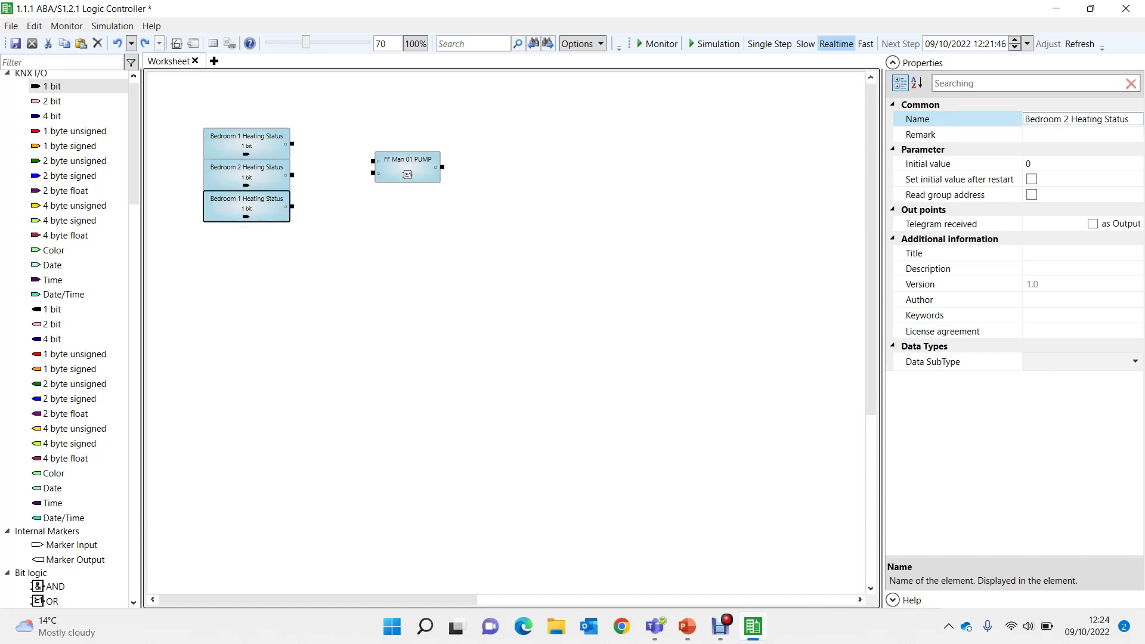
{"action": "left_click", "coordinate": [1070, 119]}
{"action": "key", "text": "BackSpace"}
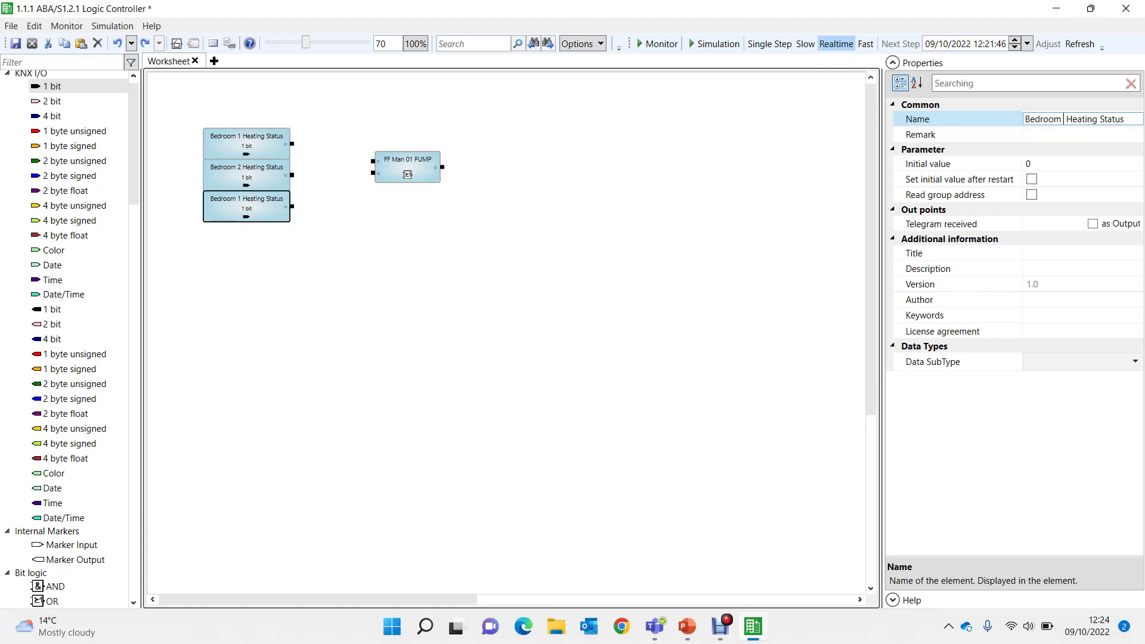
{"action": "type", "text": "3"}
{"action": "key", "text": "Return"}
Connect Bedroom 1 Heating Status to the OR gate's first input and set the gate's input count to 3.
{"action": "left_click_drag", "start_coordinate": [292, 144], "coordinate": [395, 175]}
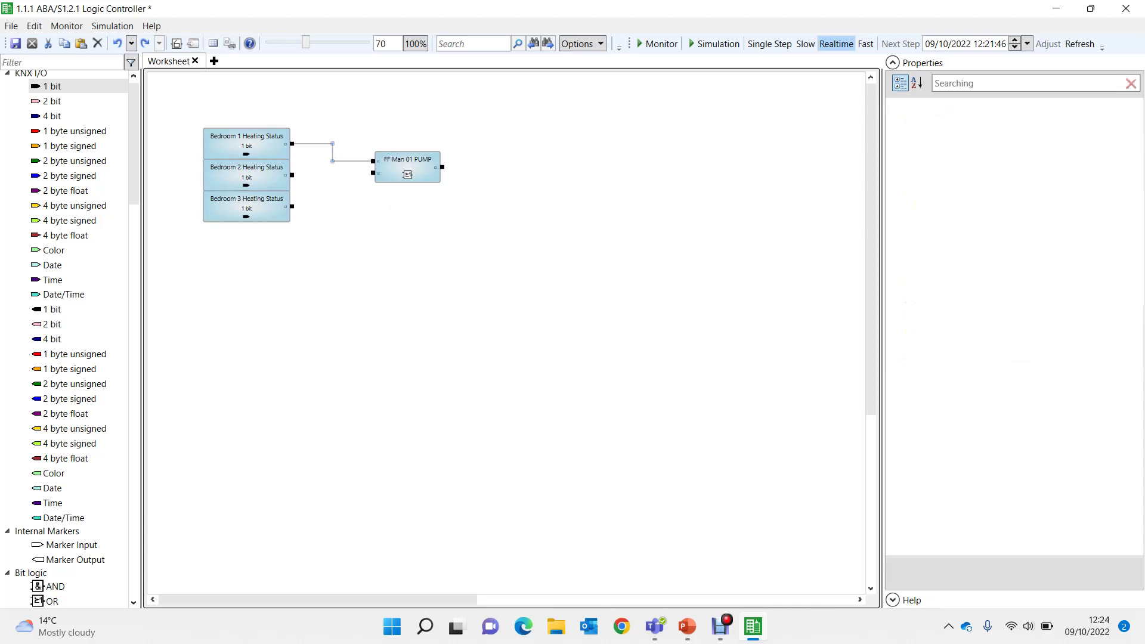
{"action": "left_click", "coordinate": [395, 174]}
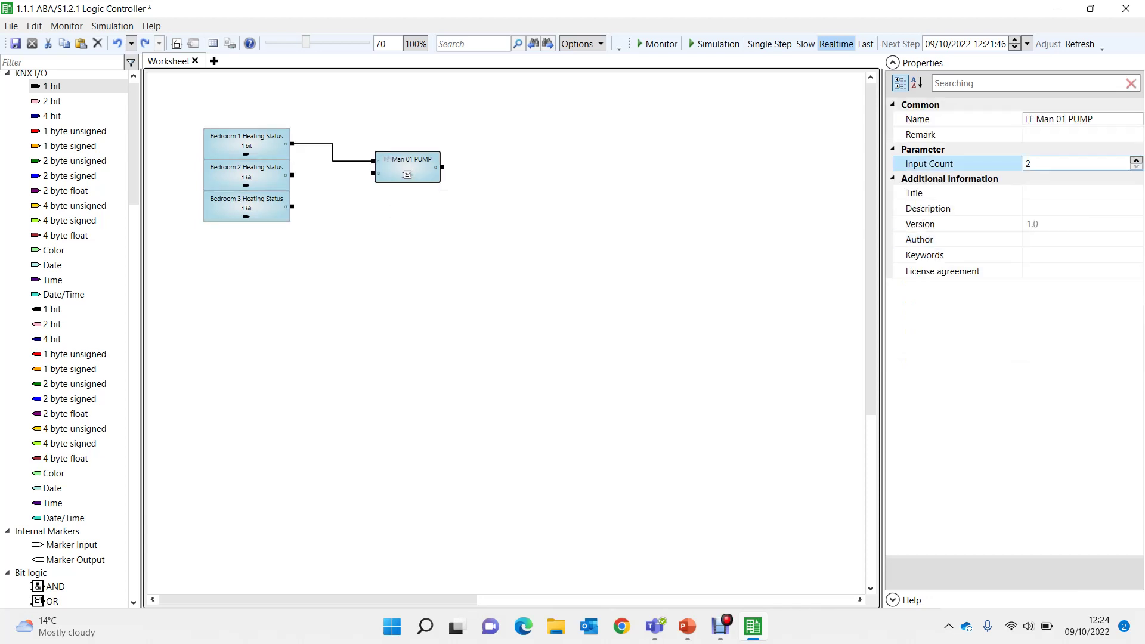
{"action": "left_click", "coordinate": [1028, 163]}
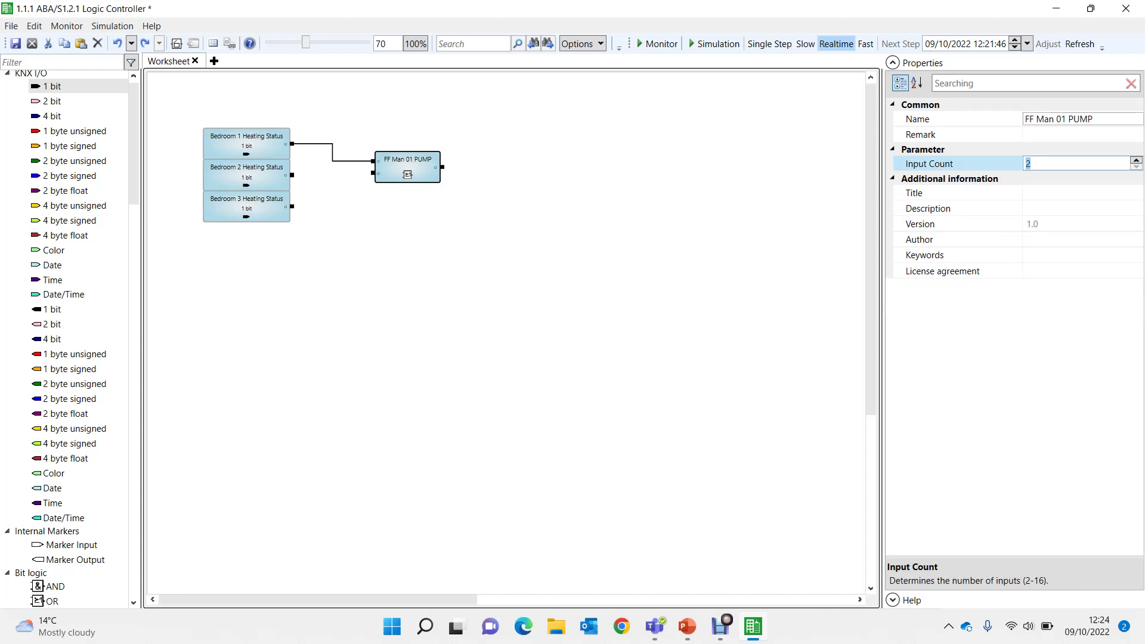
{"action": "type", "text": "3"}
Connect Bedroom 2 and Bedroom 3 Heating Status to the second and third inputs of the FF Man 01 PUMP gate.
{"action": "left_click_drag", "start_coordinate": [292, 175], "coordinate": [373, 167]}
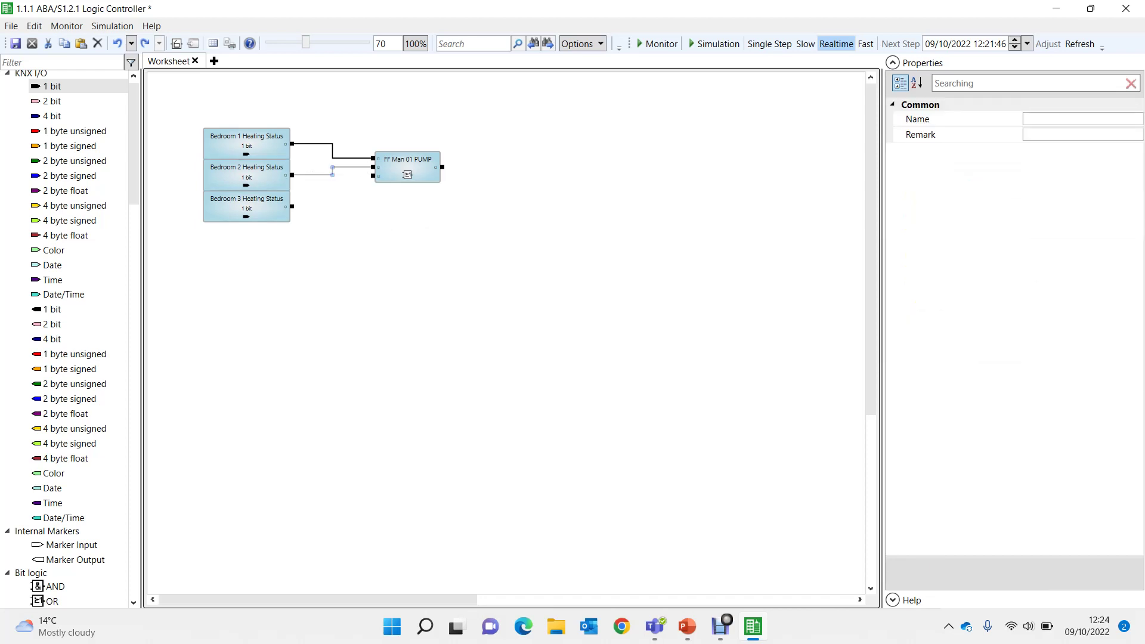
{"action": "left_click_drag", "start_coordinate": [292, 206], "coordinate": [374, 178]}
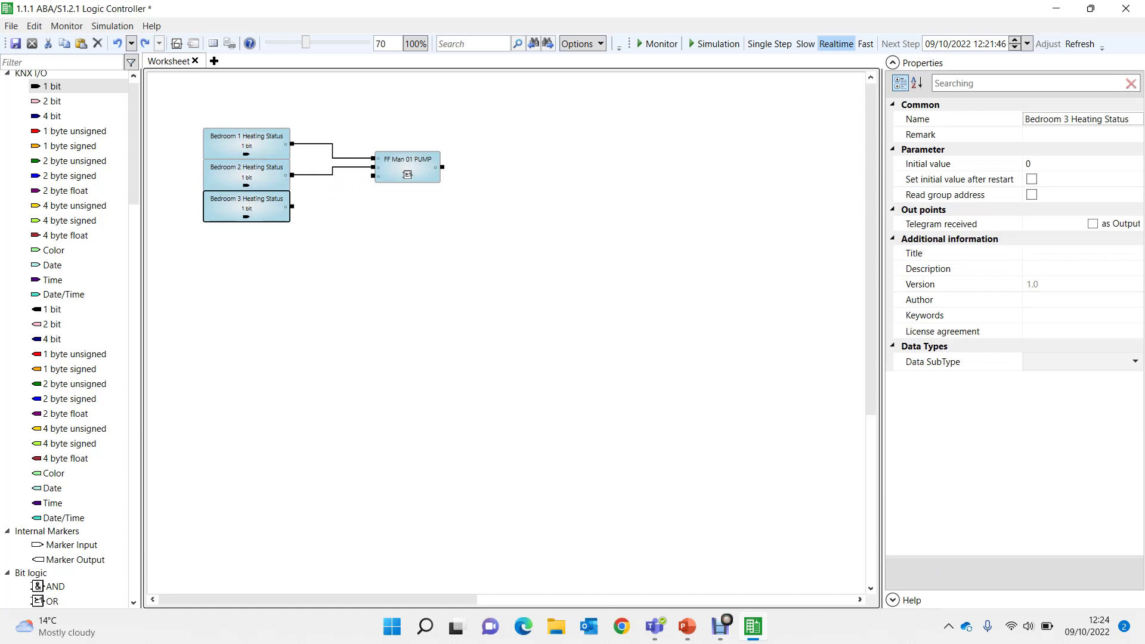
{"action": "left_click_drag", "start_coordinate": [292, 207], "coordinate": [372, 176]}
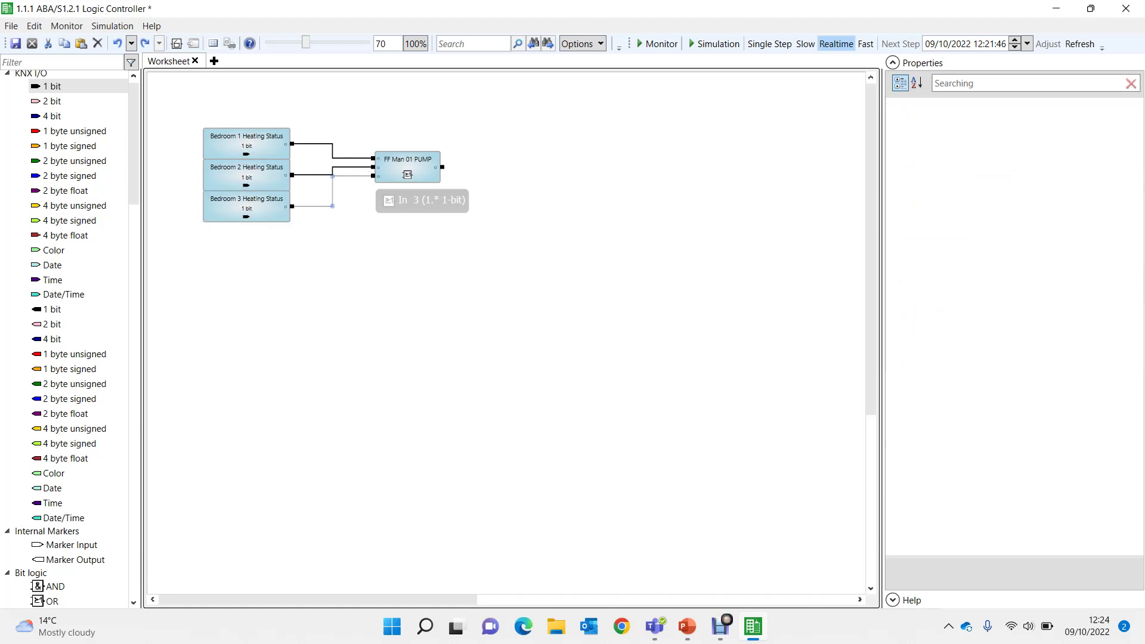
{"action": "left_click", "coordinate": [418, 169]}
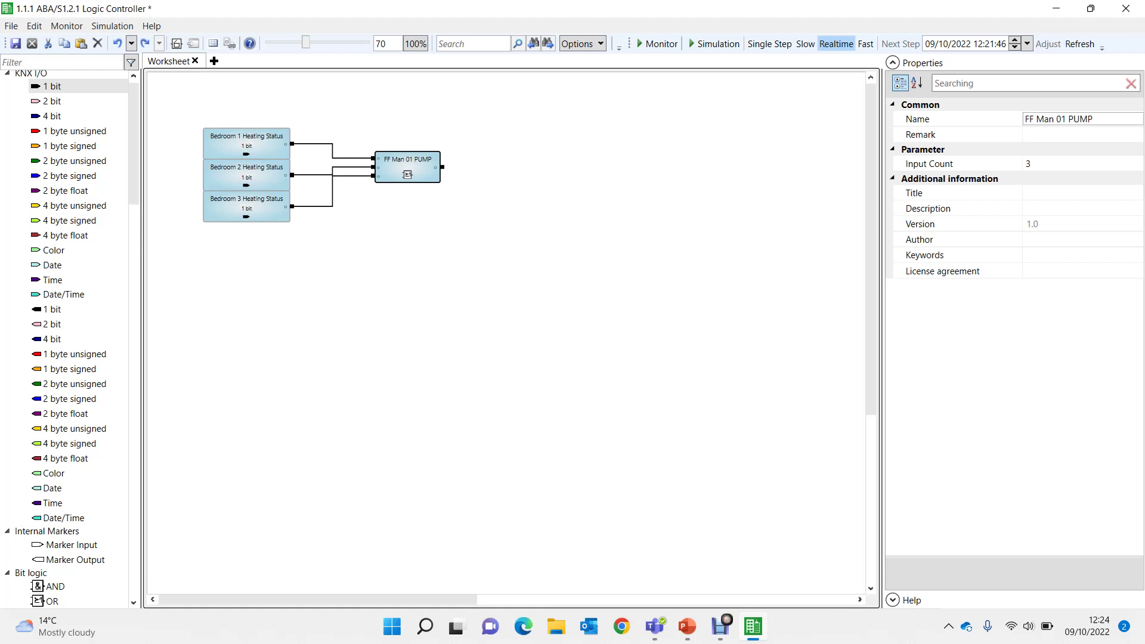
Add a 1-bit KNX output on the output side of the OR gate and name it "FF Man 01 Pump".
{"action": "left_click_drag", "start_coordinate": [51, 309], "coordinate": [599, 167]}
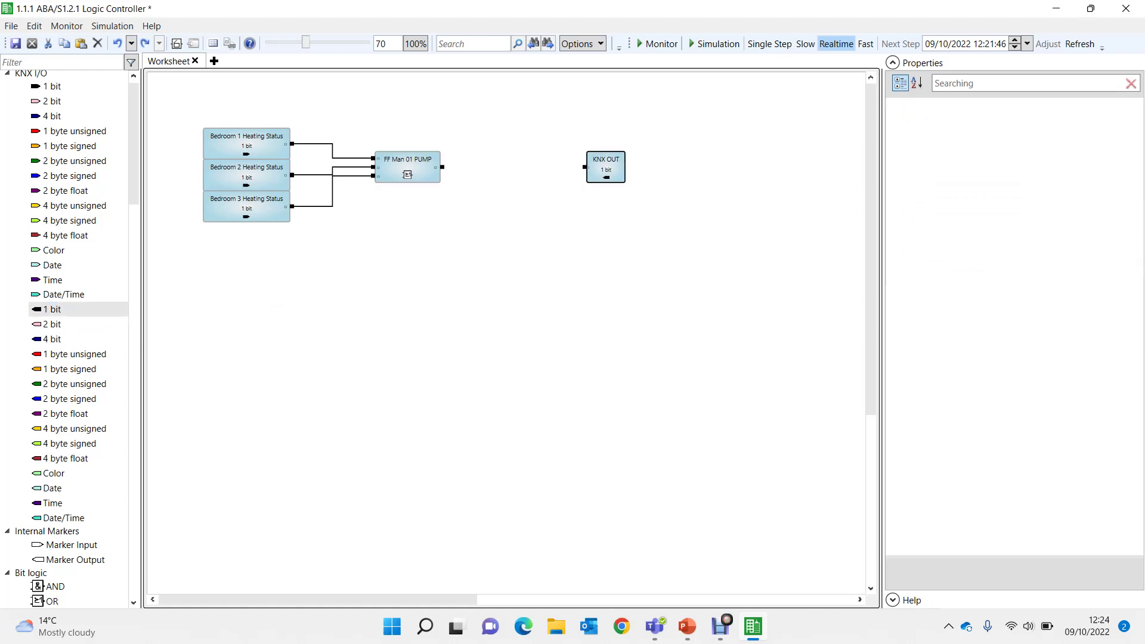
{"action": "left_click", "coordinate": [1082, 119]}
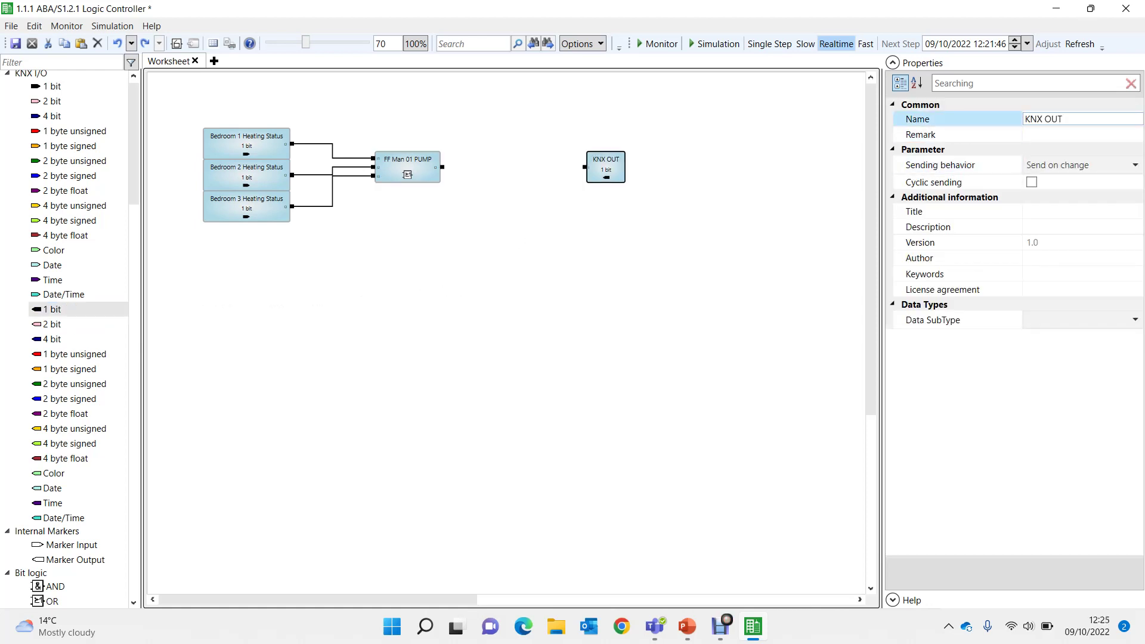
{"action": "left_click_drag", "start_coordinate": [1082, 119], "coordinate": [1025, 119]}
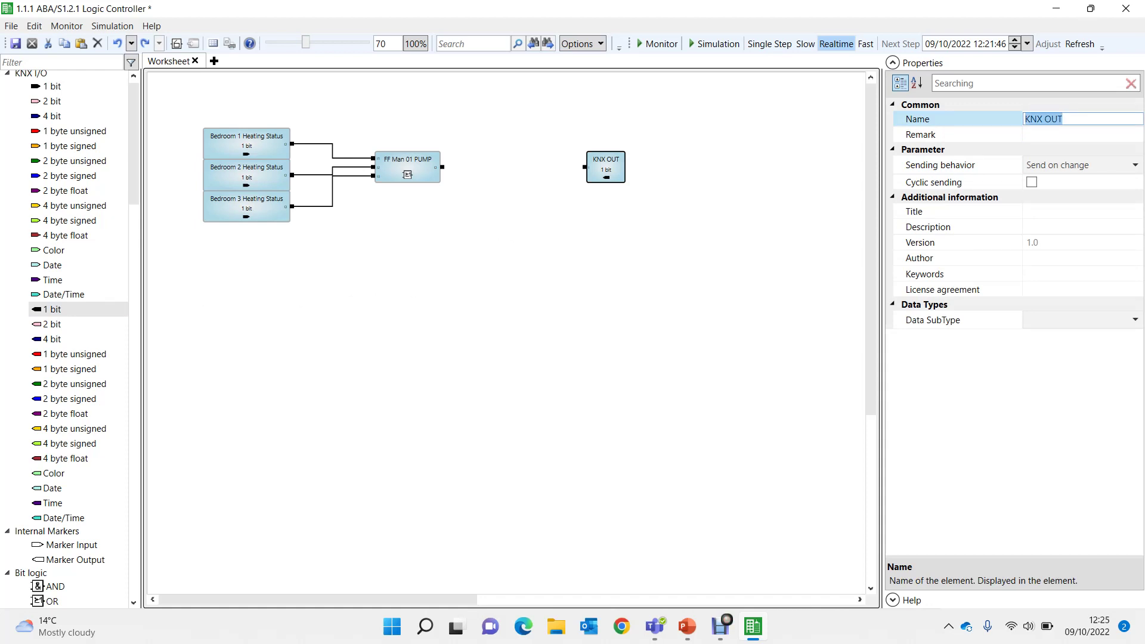
{"action": "type", "text": "FF MA"}
{"action": "key", "text": "BackSpace"}
{"action": "type", "text": "an 01 Pump"}
{"action": "left_click", "coordinate": [418, 170]}
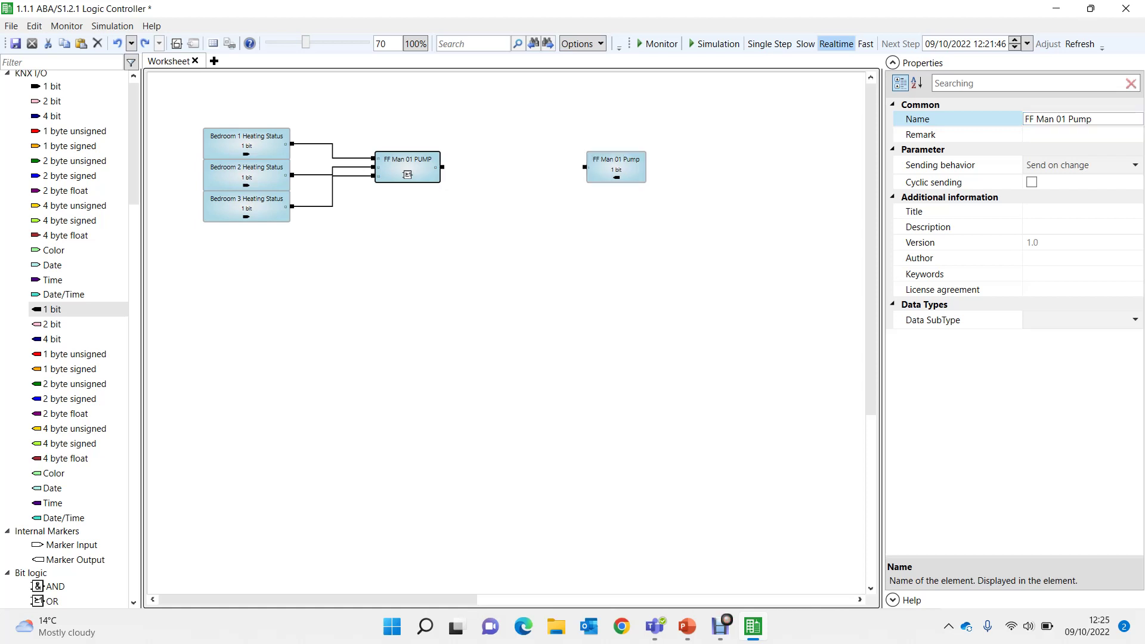
Connect the FF Man 01 PUMP gate's output to the FF Man 01 Pump output block and move that block closer to the gate.
{"action": "left_click_drag", "start_coordinate": [442, 167], "coordinate": [584, 167]}
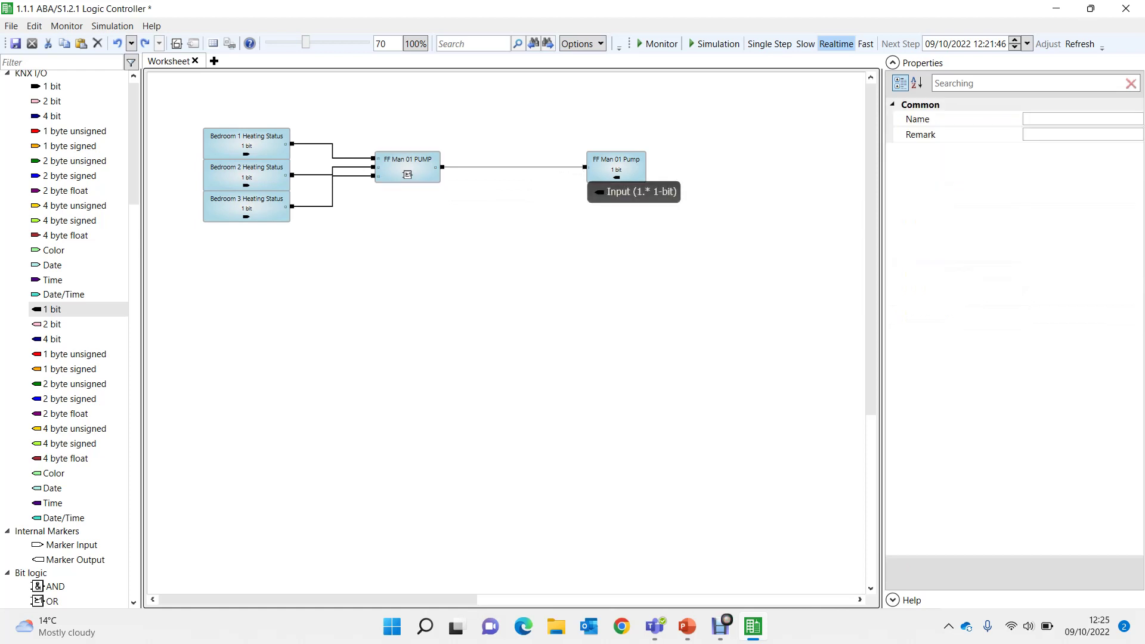
{"action": "left_click_drag", "start_coordinate": [616, 167], "coordinate": [561, 167]}
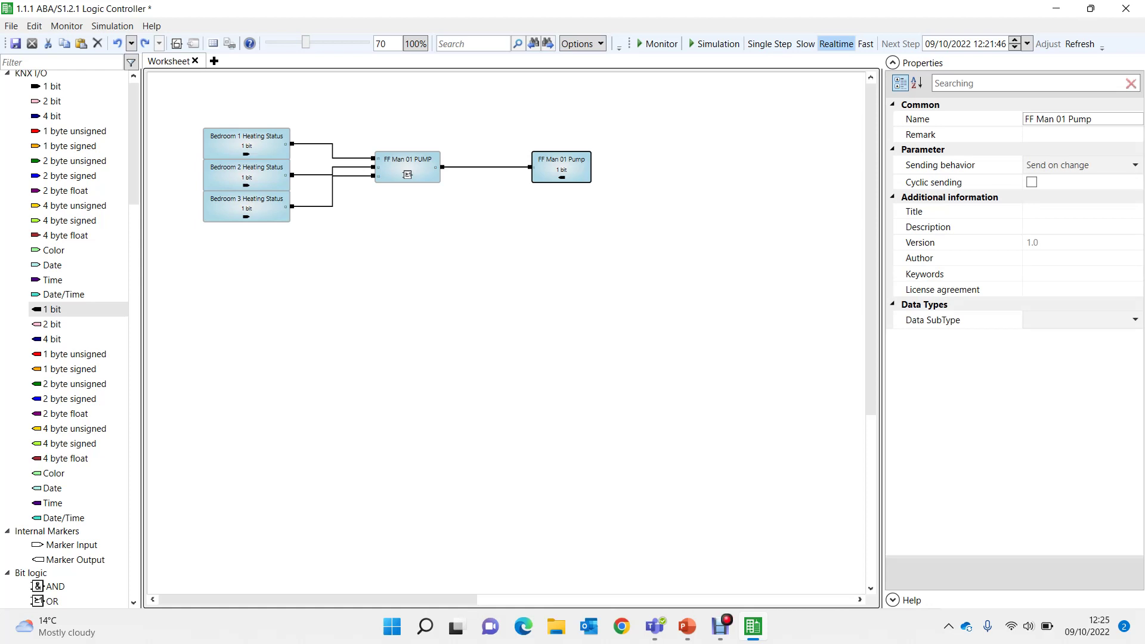
Rename the FF Man 01 PUMP gate as "3 Input OR Gate".
{"action": "left_click", "coordinate": [407, 166]}
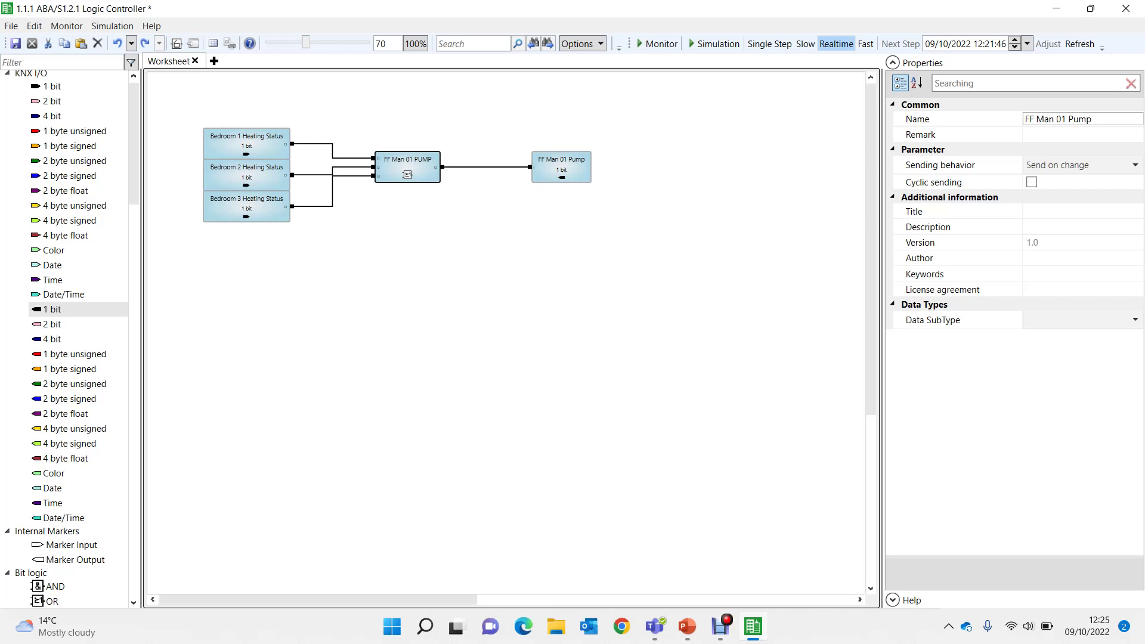
{"action": "left_click", "coordinate": [1094, 118]}
{"action": "key", "text": "ctrl+a"}
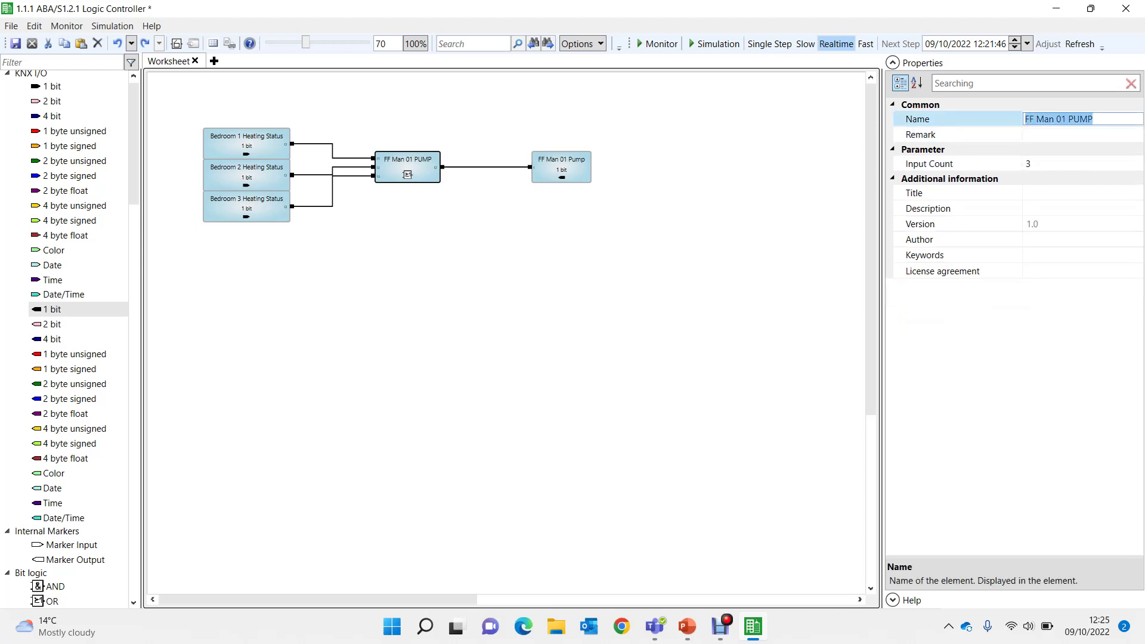
{"action": "type", "text": "3"}
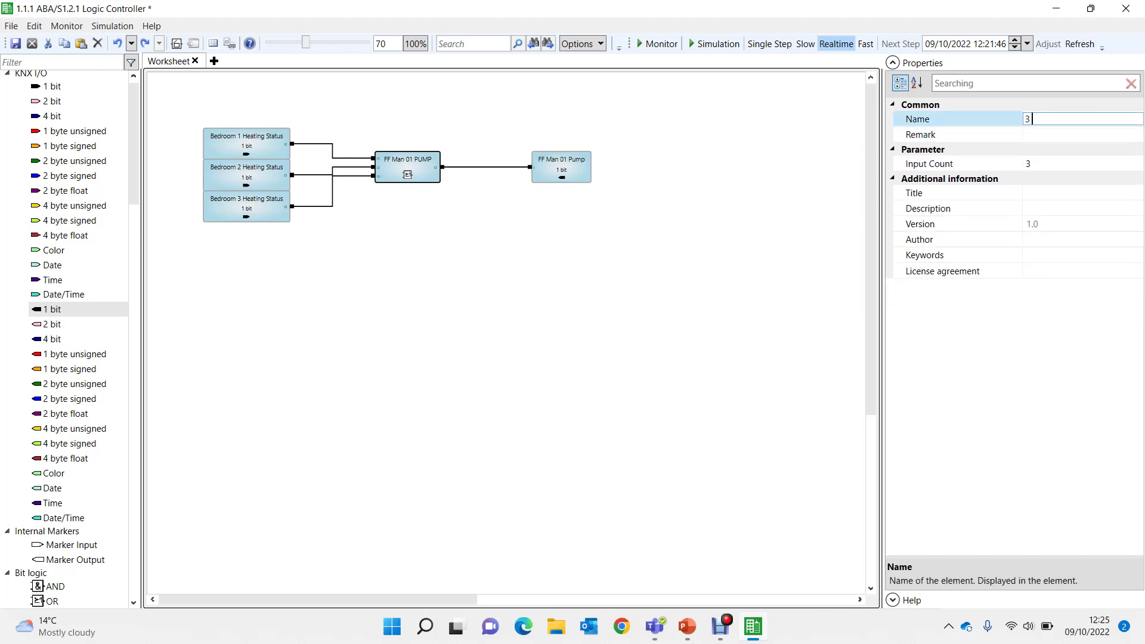
{"action": "type", "text": " Input"}
{"action": "type", "text": " Or"}
{"action": "type", "text": " Gate"}
{"action": "key", "text": "BackSpace"}
{"action": "type", "text": "R"}
{"action": "key", "text": "Return"}
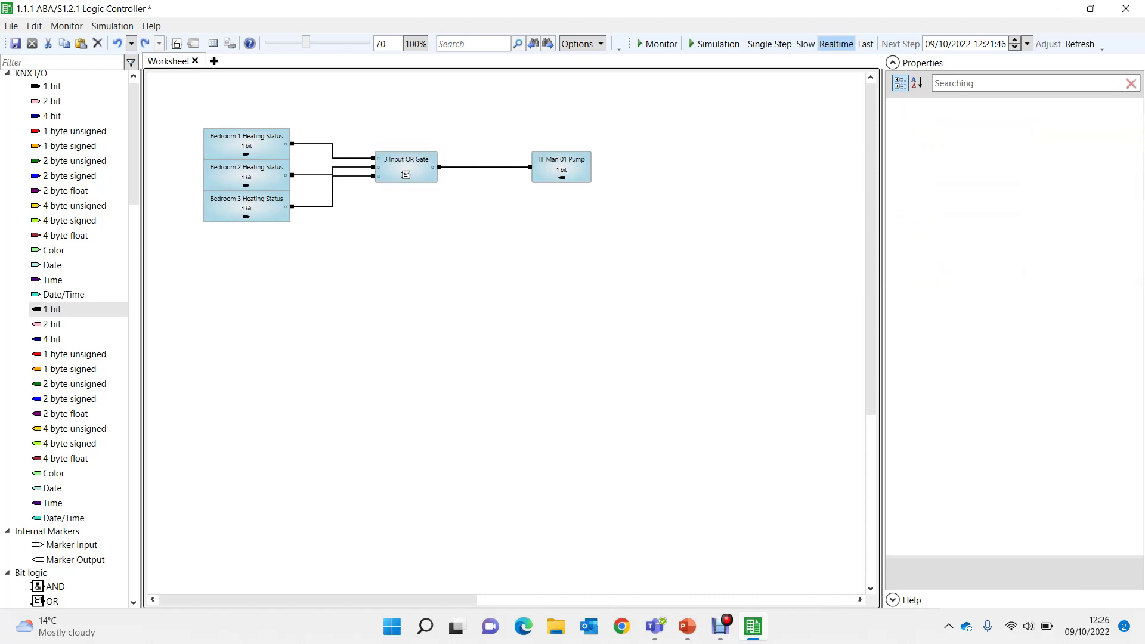
Duplicate the complete logic of three bedroom inputs, OR gate and pump output, and place the copy directly below the original.
{"action": "left_click_drag", "start_coordinate": [184, 100], "coordinate": [611, 234]}
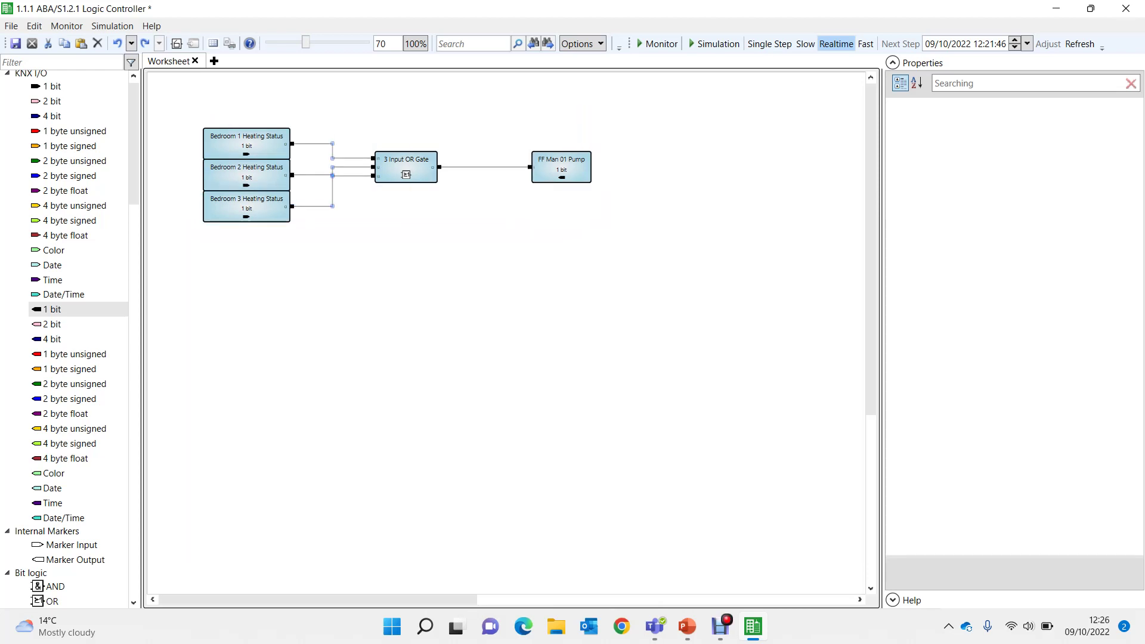
{"action": "key", "text": "Escape"}
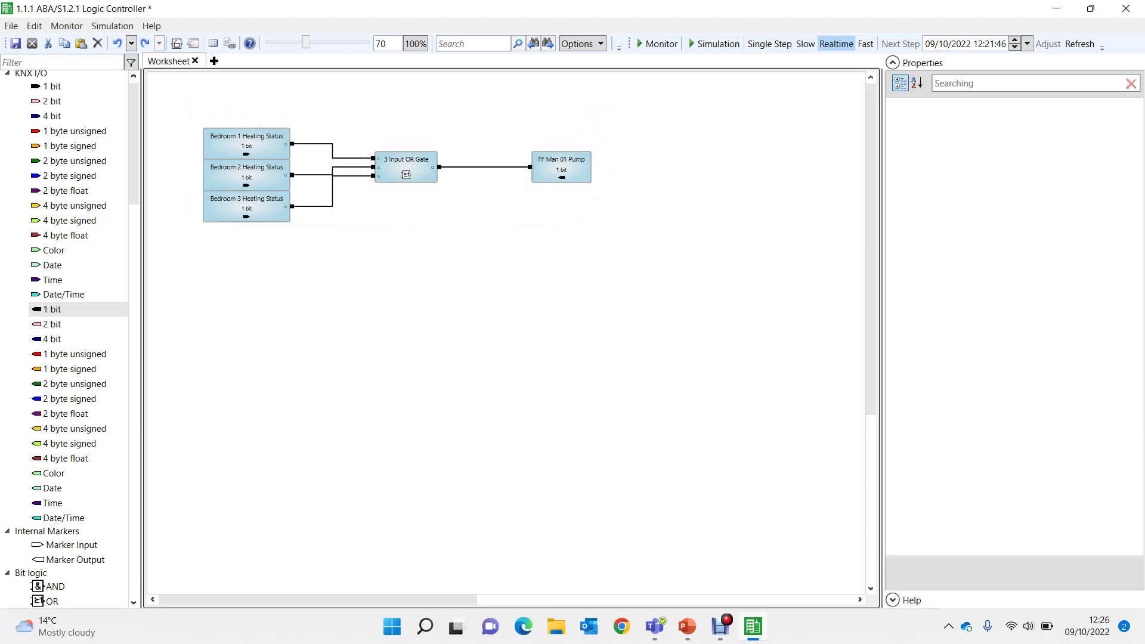
{"action": "left_click_drag", "start_coordinate": [185, 114], "coordinate": [696, 261]}
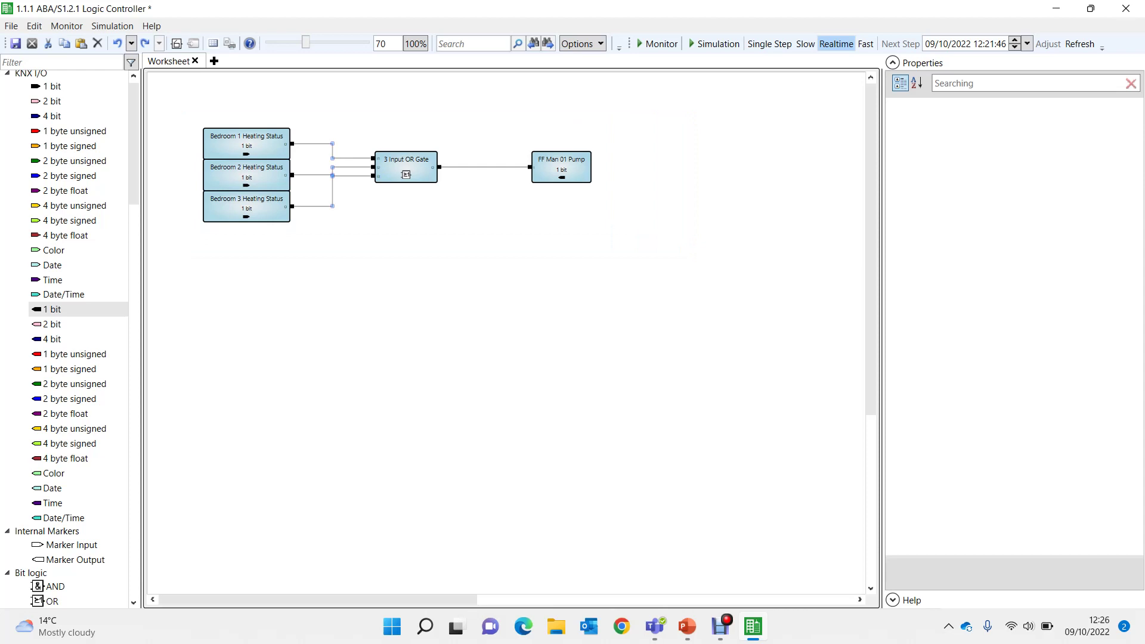
{"action": "key", "text": "ctrl+v"}
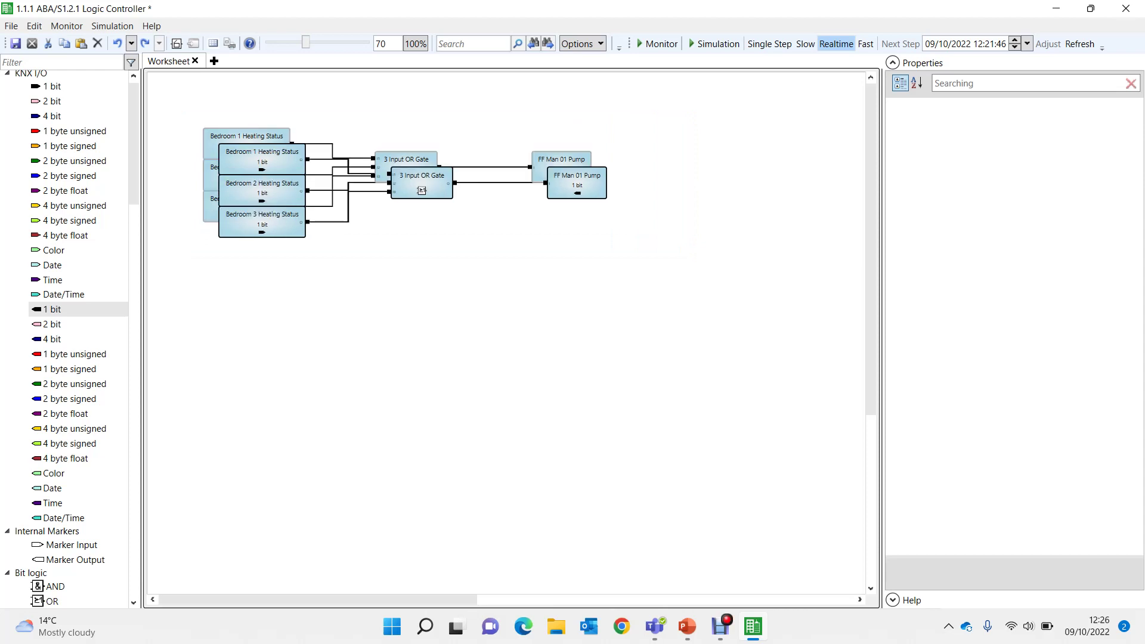
{"action": "left_click_drag", "start_coordinate": [412, 191], "coordinate": [396, 277]}
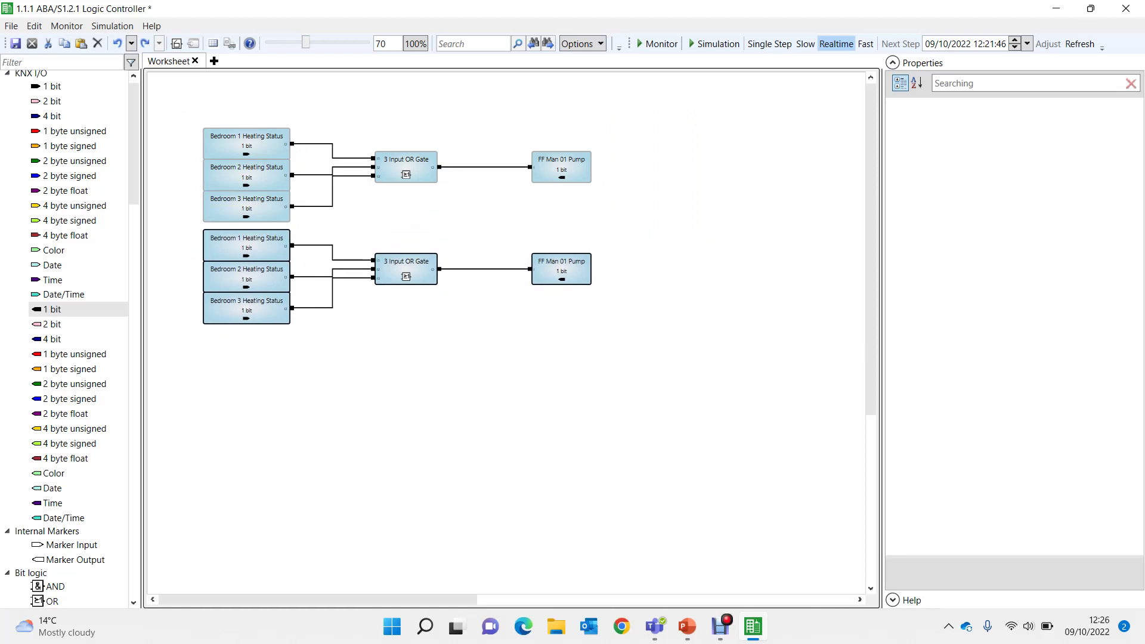
Rename the first input of the duplicated logic as "Bedroom 4 Heating Status".
{"action": "left_click", "coordinate": [238, 256]}
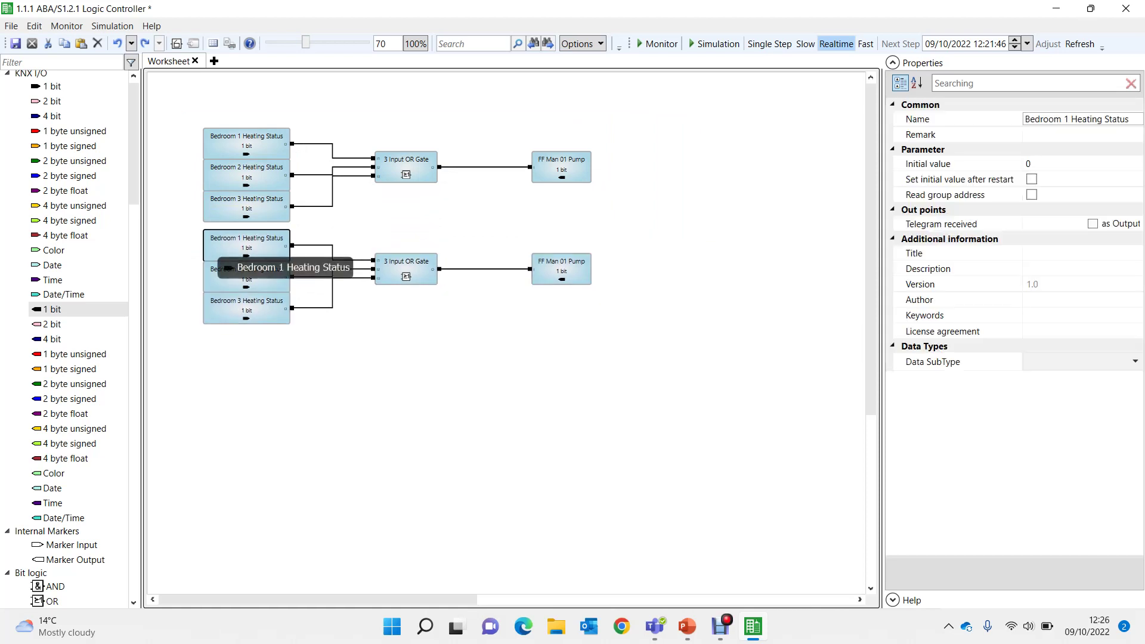
{"action": "left_click", "coordinate": [1071, 118]}
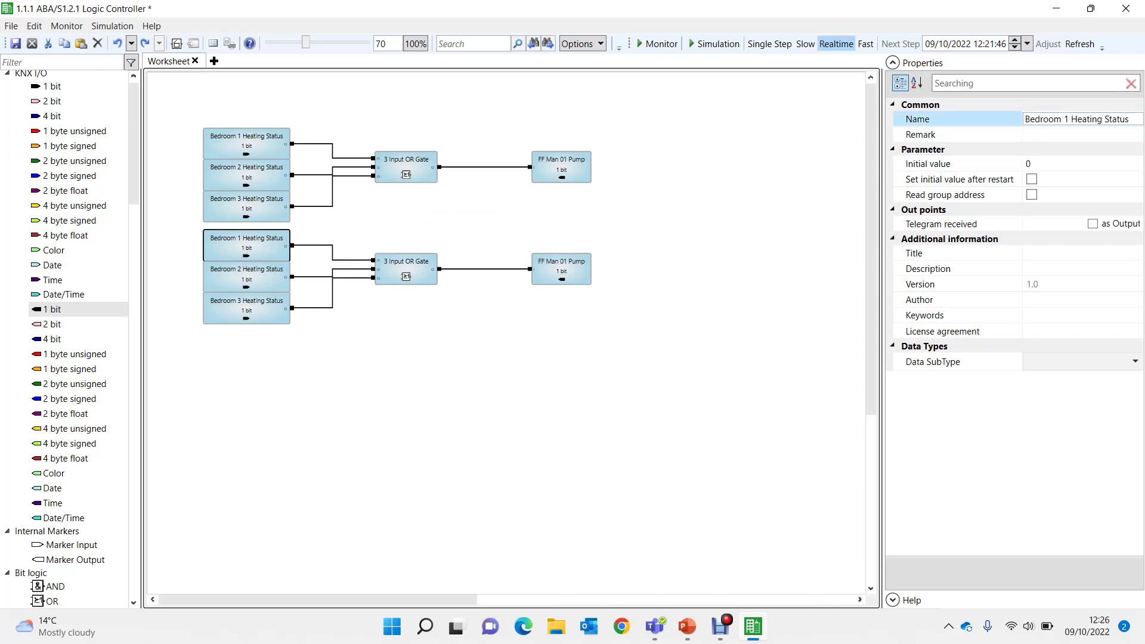
{"action": "key", "text": "BackSpace"}
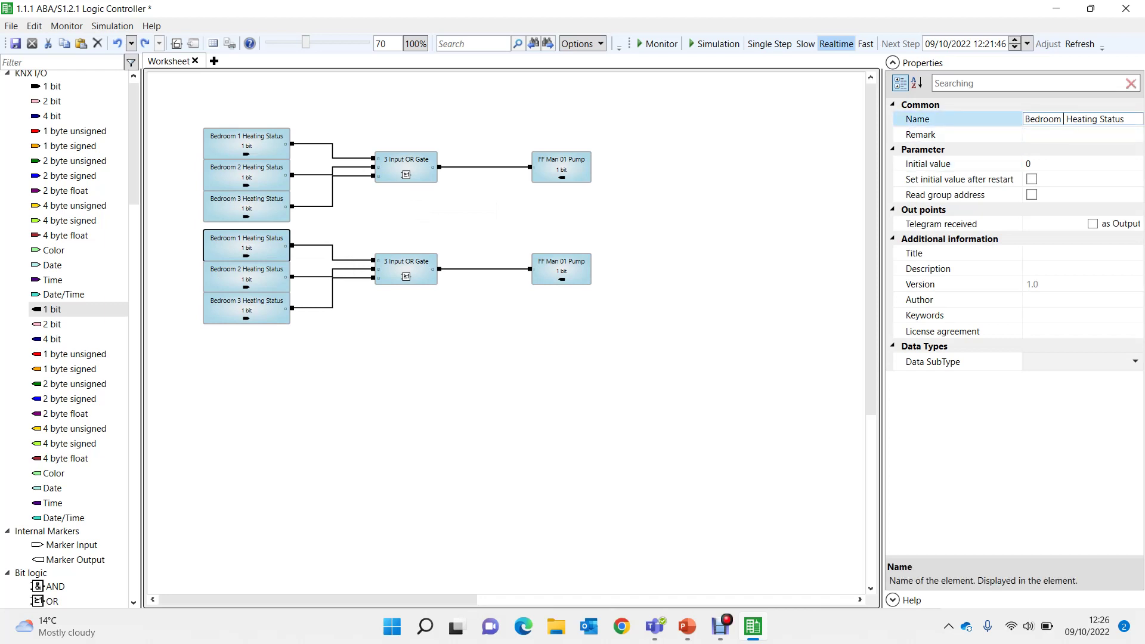
{"action": "type", "text": "4"}
Rename the second input of the duplicated logic as "Bedroom 5 Heating Status".
{"action": "left_click", "coordinate": [248, 281]}
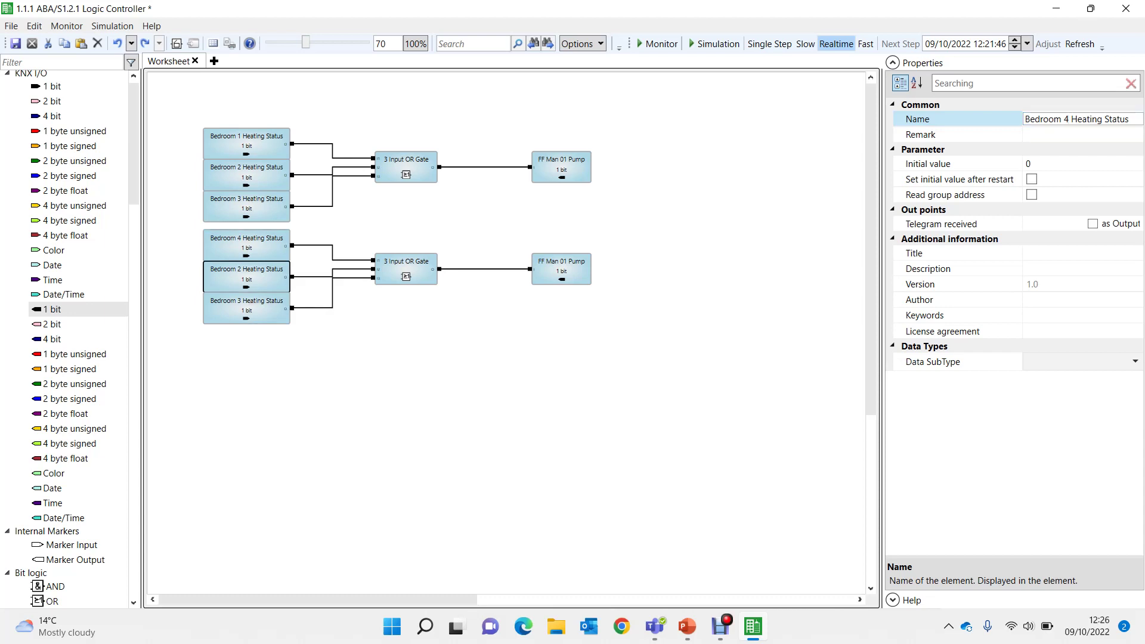
{"action": "left_click", "coordinate": [1069, 119]}
{"action": "left_click", "coordinate": [1069, 118]}
{"action": "key", "text": "BackSpace"}
{"action": "type", "text": "5"}
Rename the third input of the duplicated logic as "Bedroom 6 Heating Status".
{"action": "left_click", "coordinate": [246, 308]}
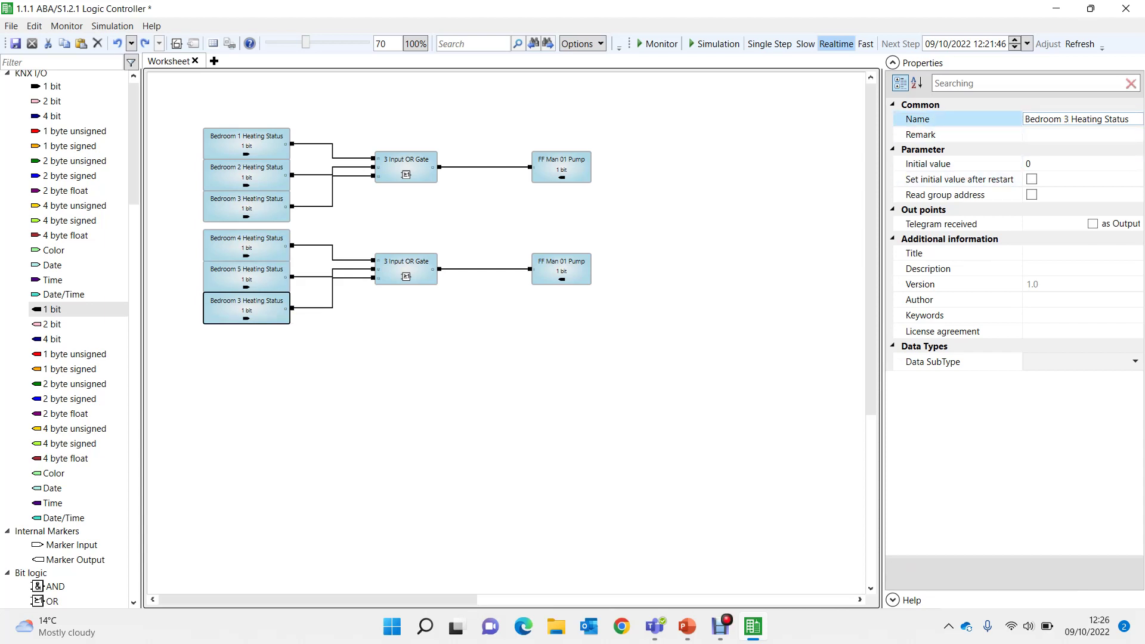
{"action": "left_click", "coordinate": [1071, 118]}
{"action": "key", "text": "BackSpace"}
{"action": "type", "text": "6"}
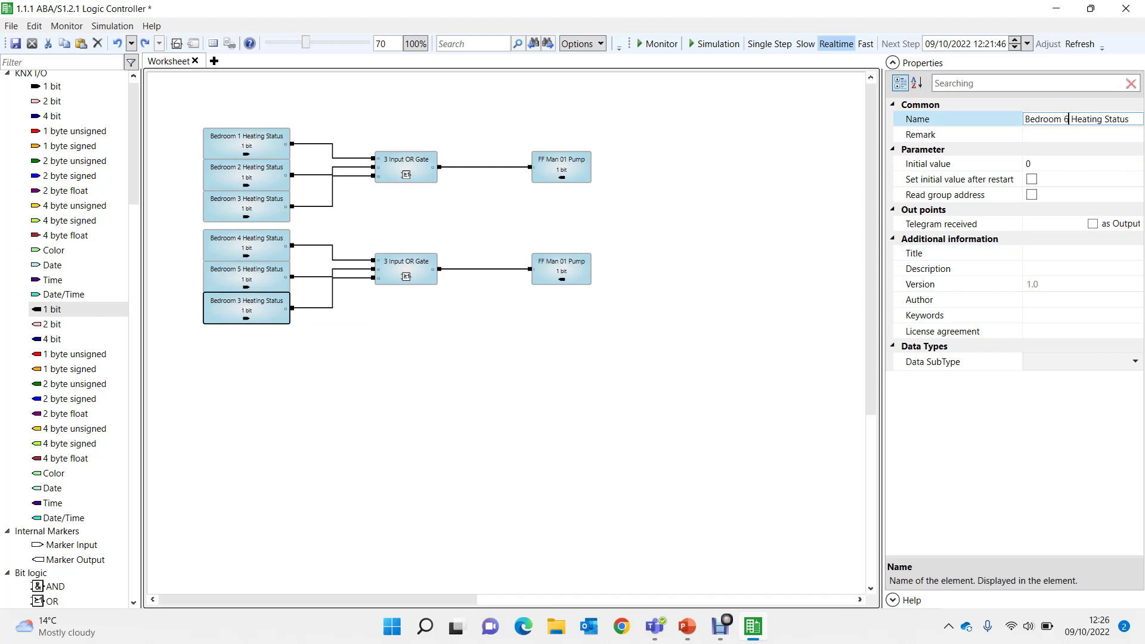
{"action": "key", "text": "Return"}
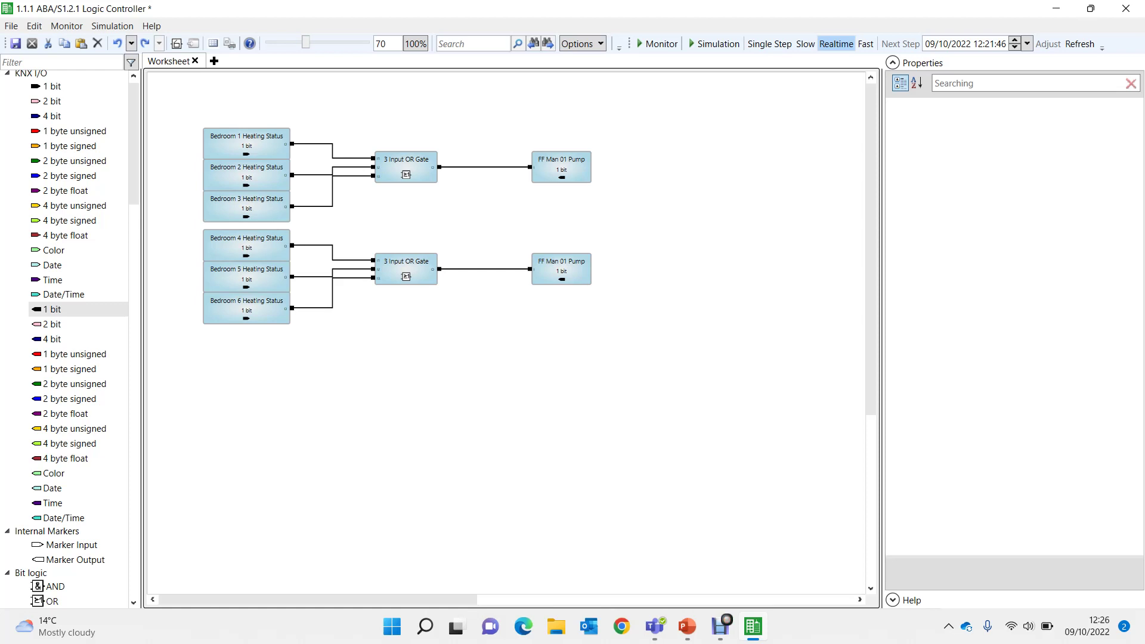
Rename the output of the duplicated logic as "FF Man 02 Pump".
{"action": "left_click", "coordinate": [546, 271]}
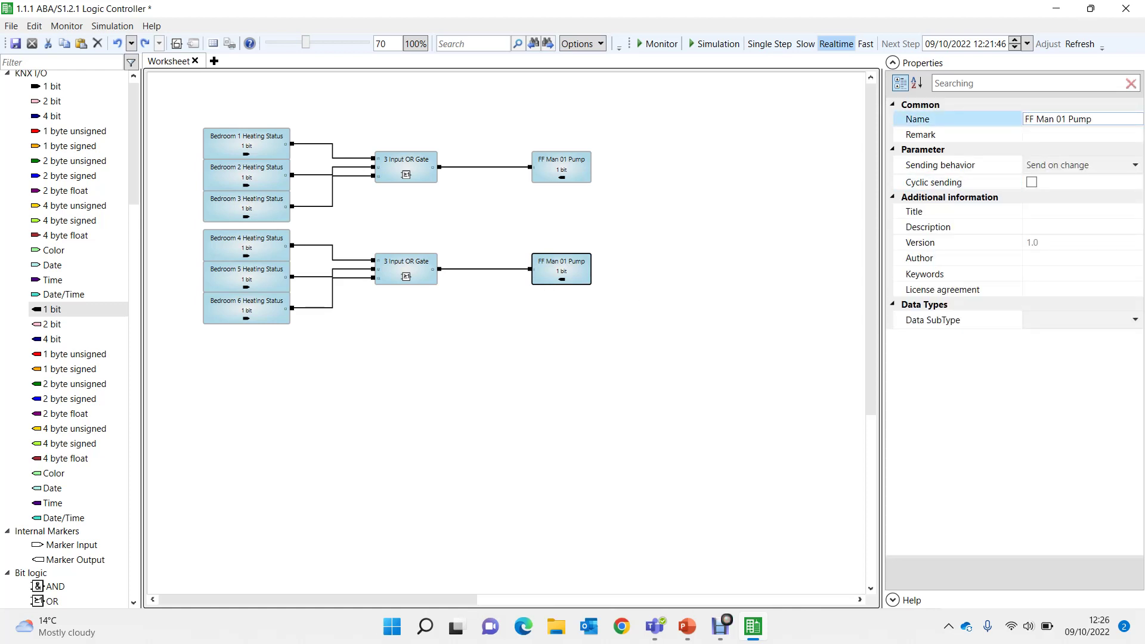
{"action": "left_click", "coordinate": [1066, 118]}
{"action": "key", "text": "BackSpace"}
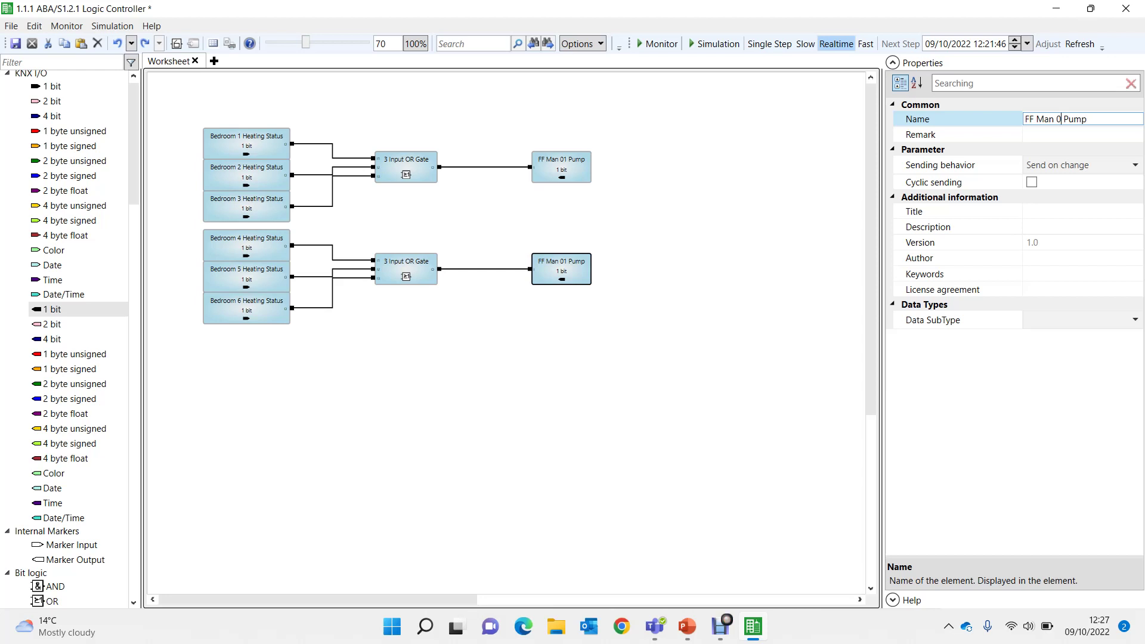
{"action": "type", "text": "2"}
Make three copies of the Bedroom 6 Heating Status input and stack them directly beneath it.
{"action": "left_click", "coordinate": [233, 310]}
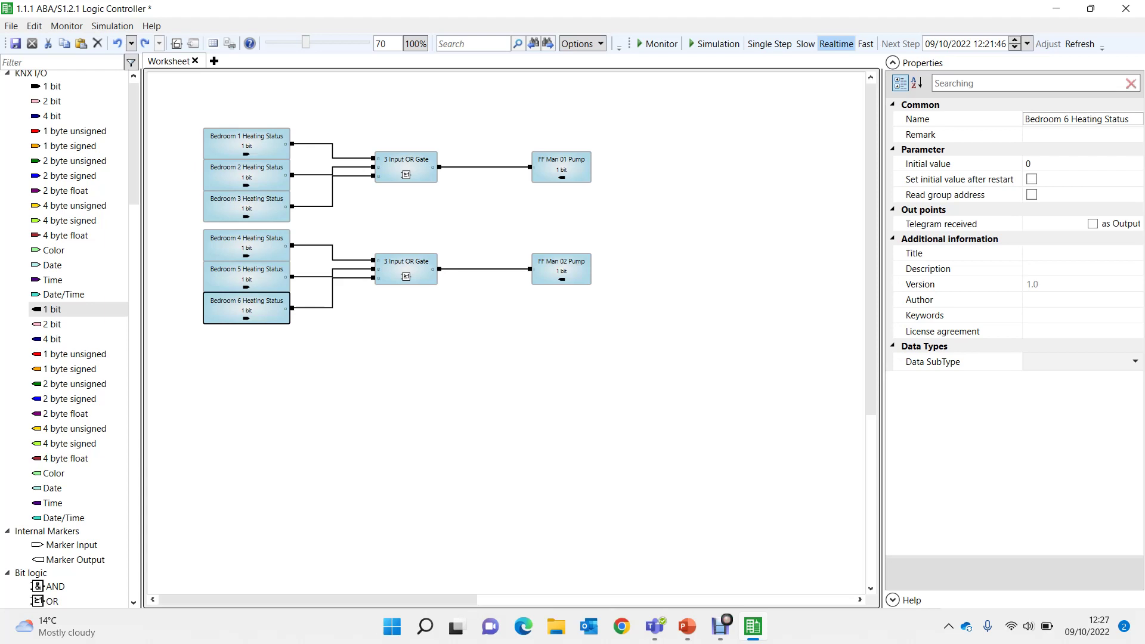
{"action": "key", "text": "ctrl+v"}
{"action": "key", "text": "ctrl+v"}
{"action": "key", "text": "ctrl+v"}
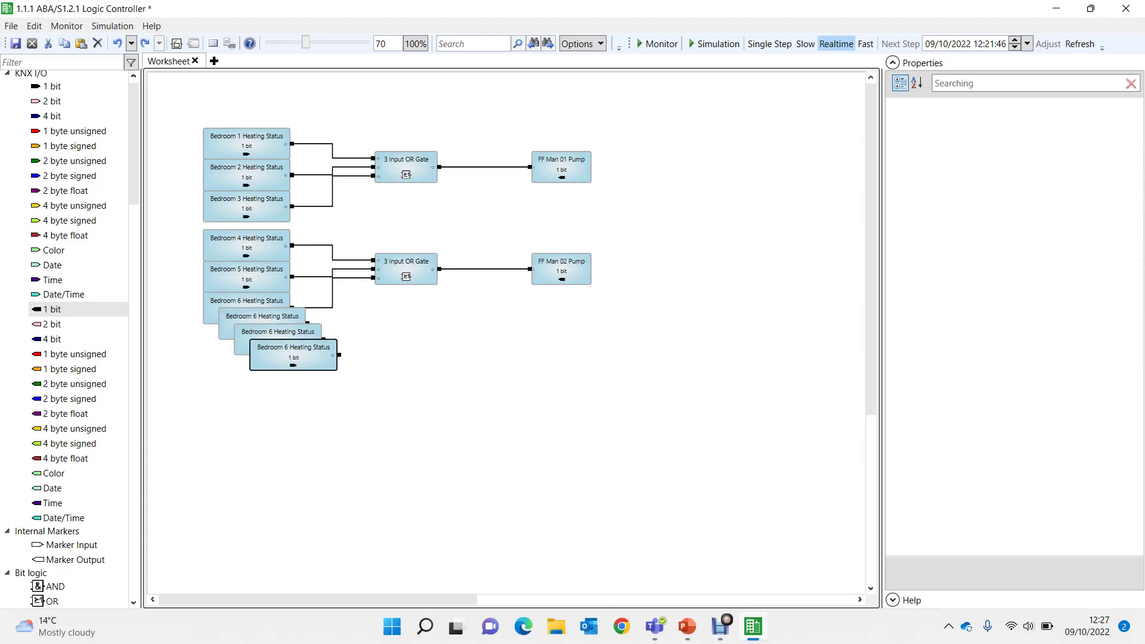
{"action": "left_click_drag", "start_coordinate": [230, 327], "coordinate": [246, 446]}
{"action": "left_click", "coordinate": [278, 343]}
{"action": "left_click_drag", "start_coordinate": [278, 343], "coordinate": [247, 375]}
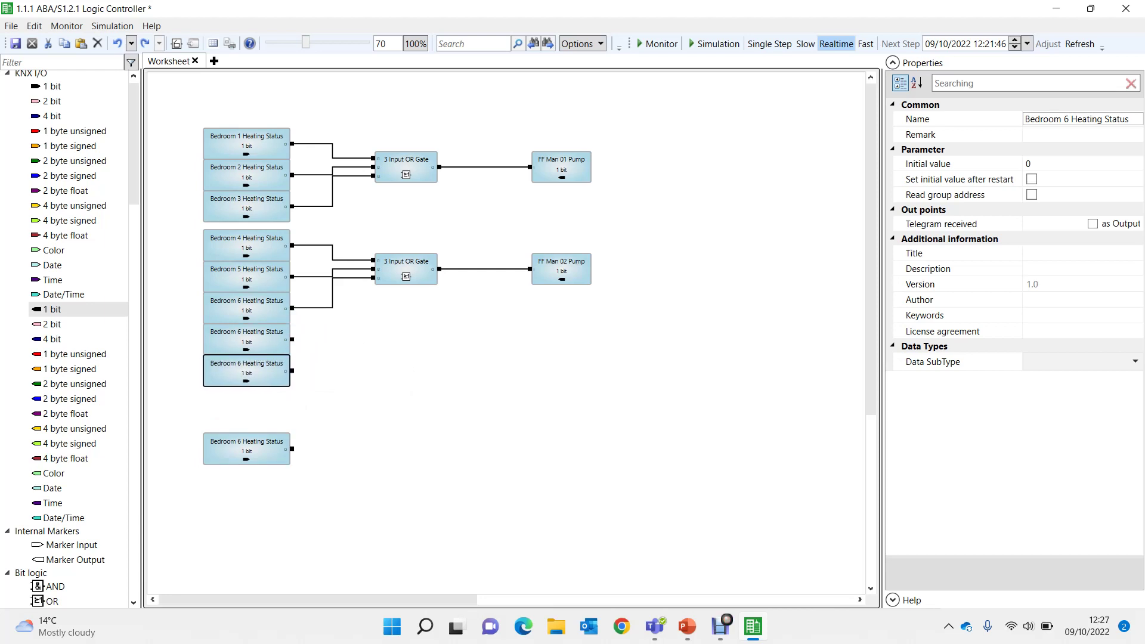
{"action": "left_click_drag", "start_coordinate": [230, 453], "coordinate": [230, 407]}
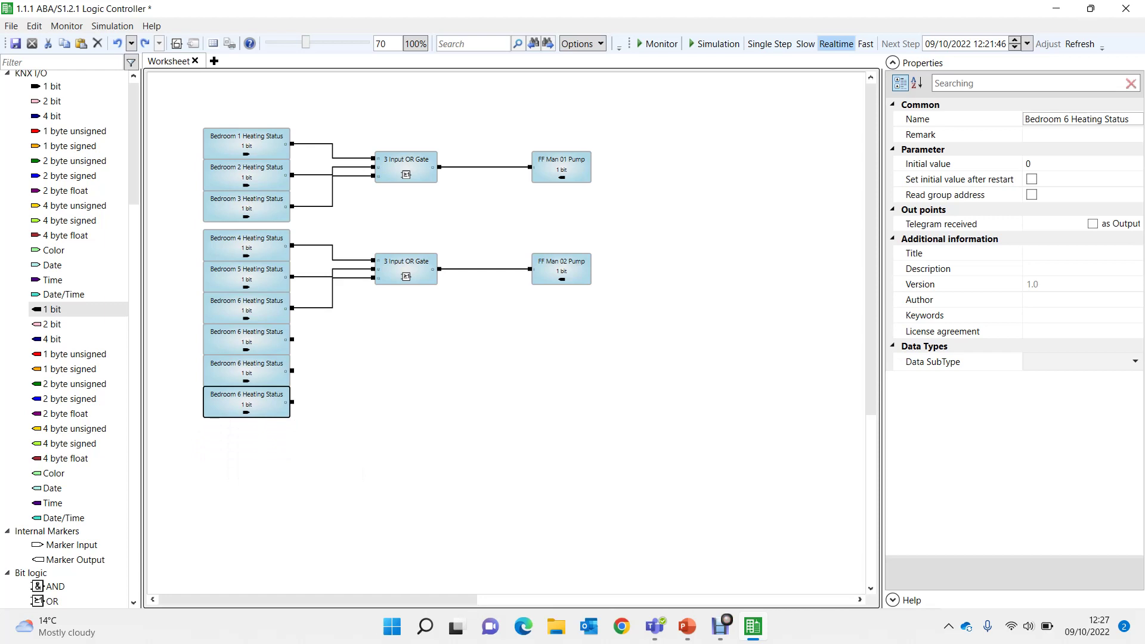
Set the lower OR gate's input count to 6 and connect the three copied Bedroom 6 inputs to its fourth, fifth and sixth inputs.
{"action": "left_click", "coordinate": [406, 268]}
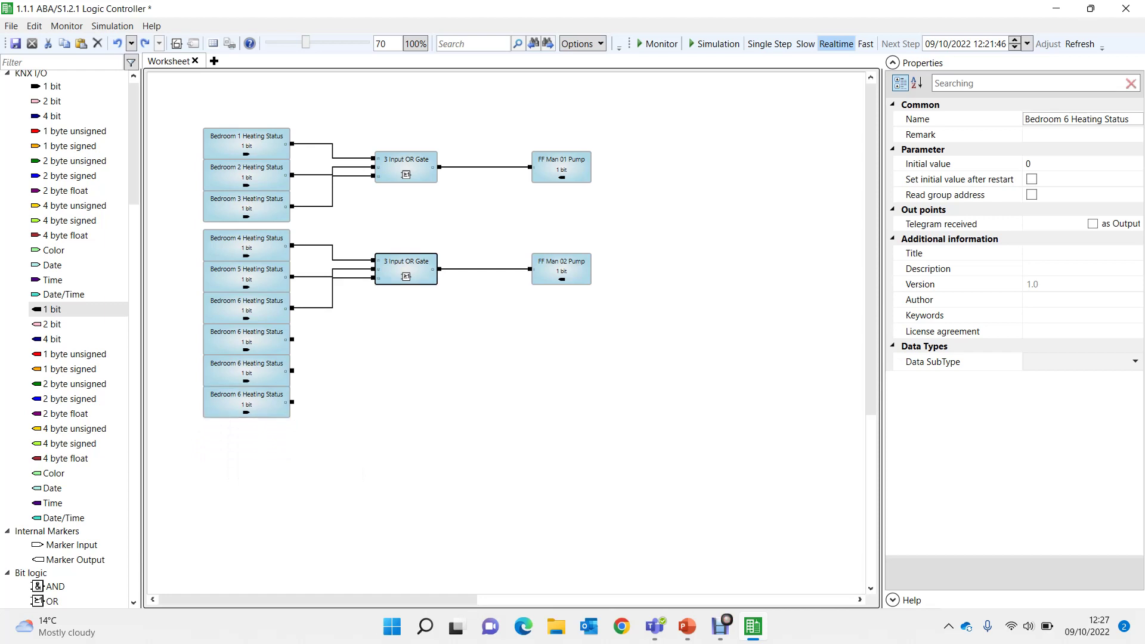
{"action": "left_click", "coordinate": [1028, 163]}
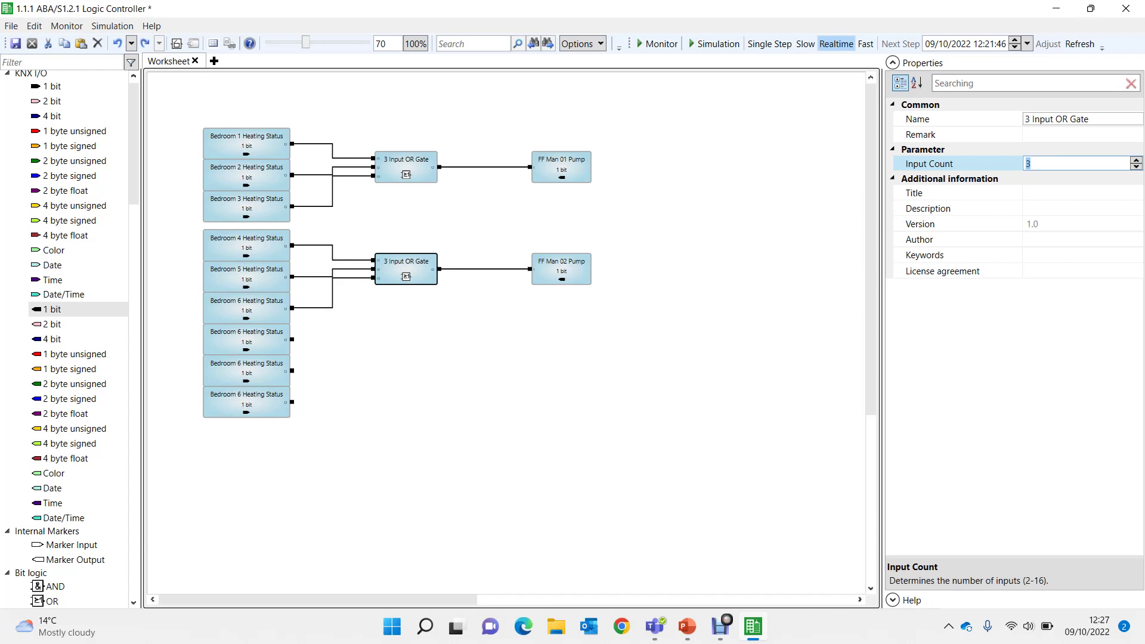
{"action": "type", "text": "6"}
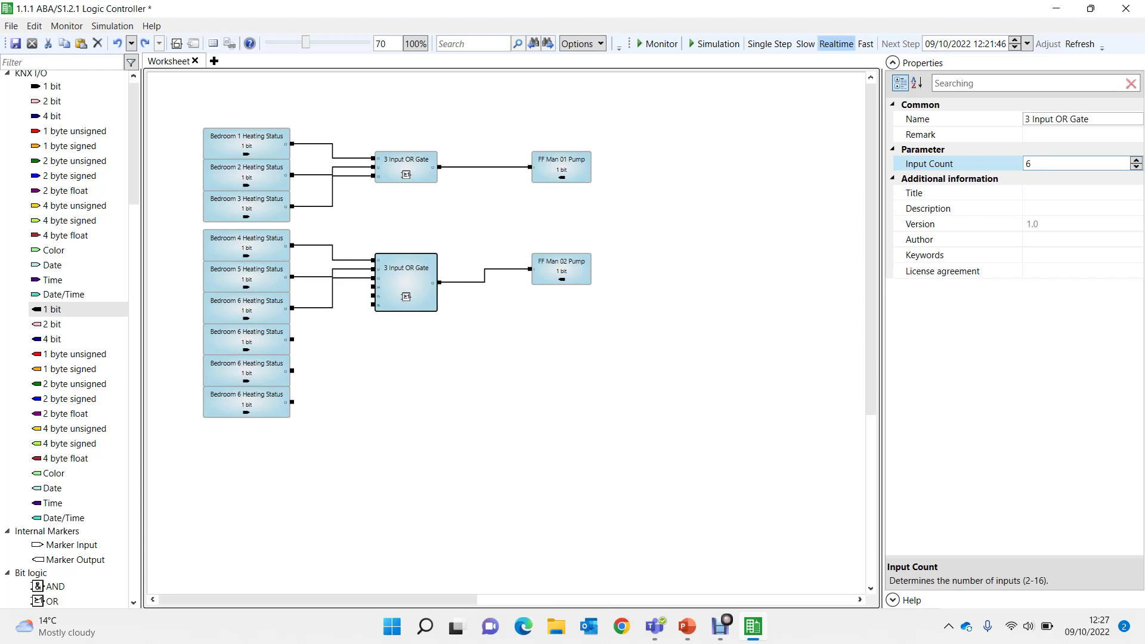
{"action": "left_click", "coordinate": [291, 339]}
{"action": "left_click_drag", "start_coordinate": [292, 339], "coordinate": [372, 287]}
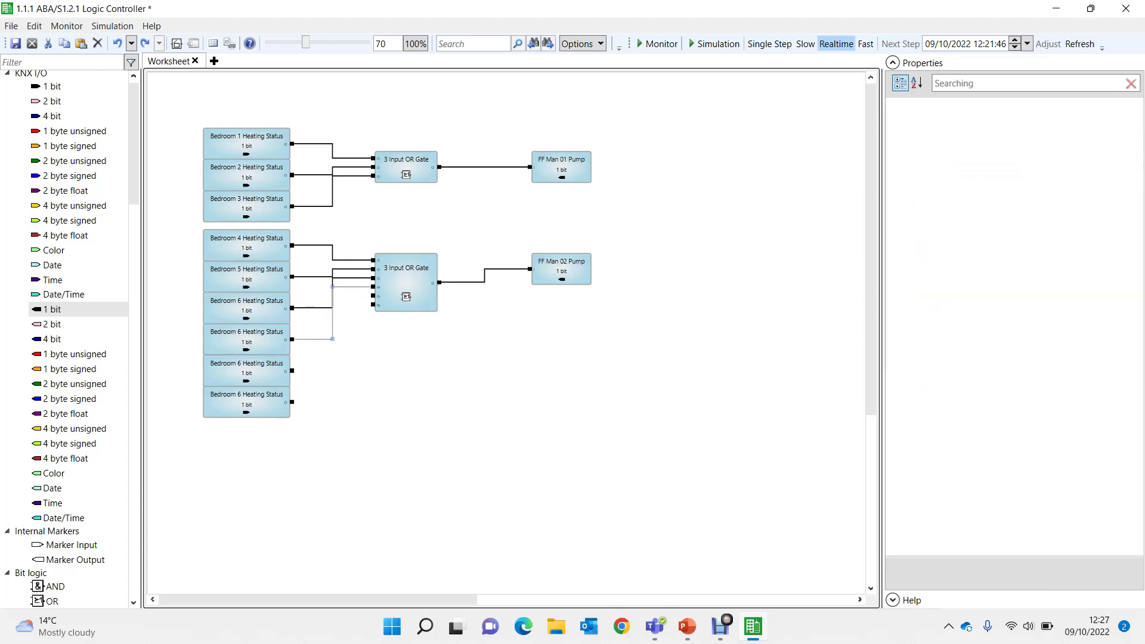
{"action": "left_click_drag", "start_coordinate": [292, 370], "coordinate": [371, 296]}
{"action": "left_click_drag", "start_coordinate": [291, 402], "coordinate": [372, 305]}
Rename the lower OR gate as "6 Input OR Gate".
{"action": "left_click", "coordinate": [382, 307]}
{"action": "left_click", "coordinate": [954, 119]}
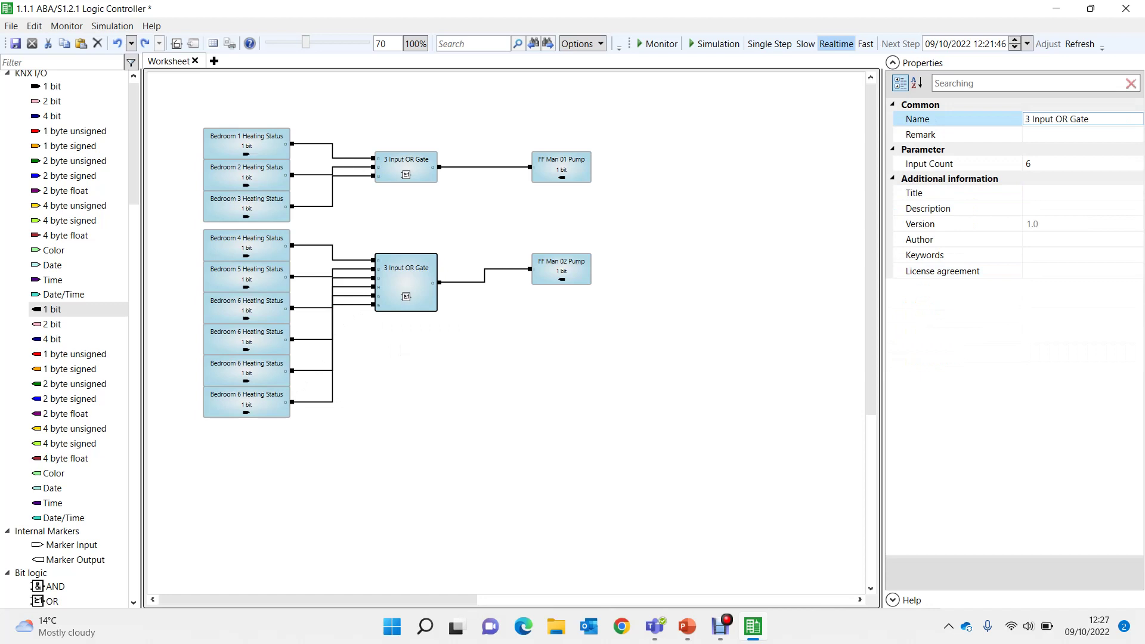
{"action": "left_click", "coordinate": [1029, 119]}
{"action": "key", "text": "BackSpace"}
{"action": "type", "text": "6"}
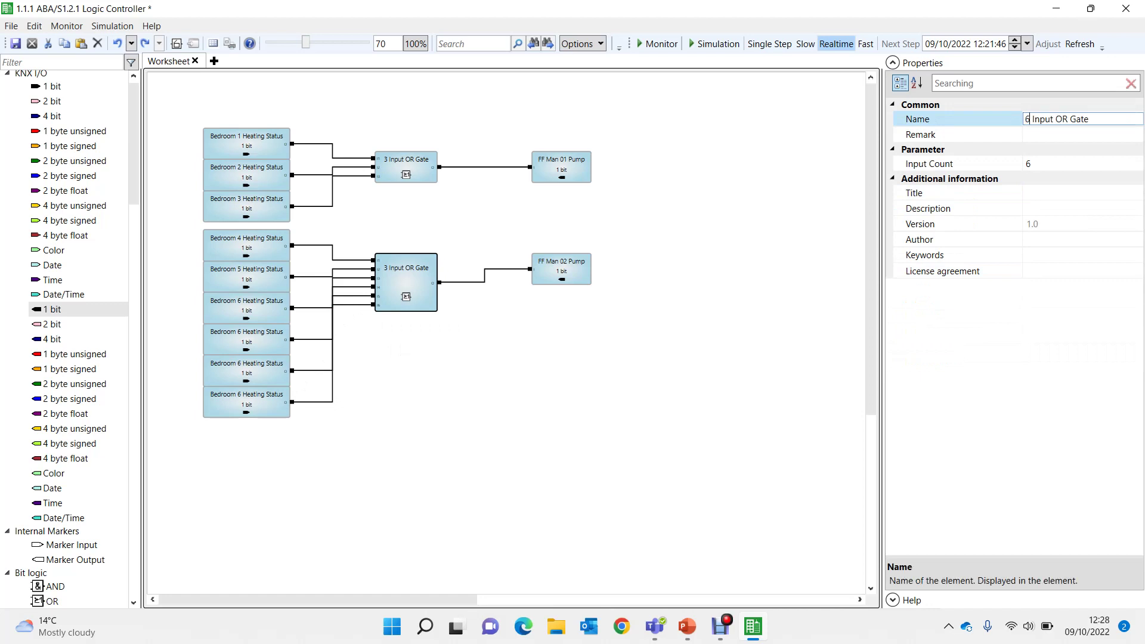
{"action": "key", "text": "Return"}
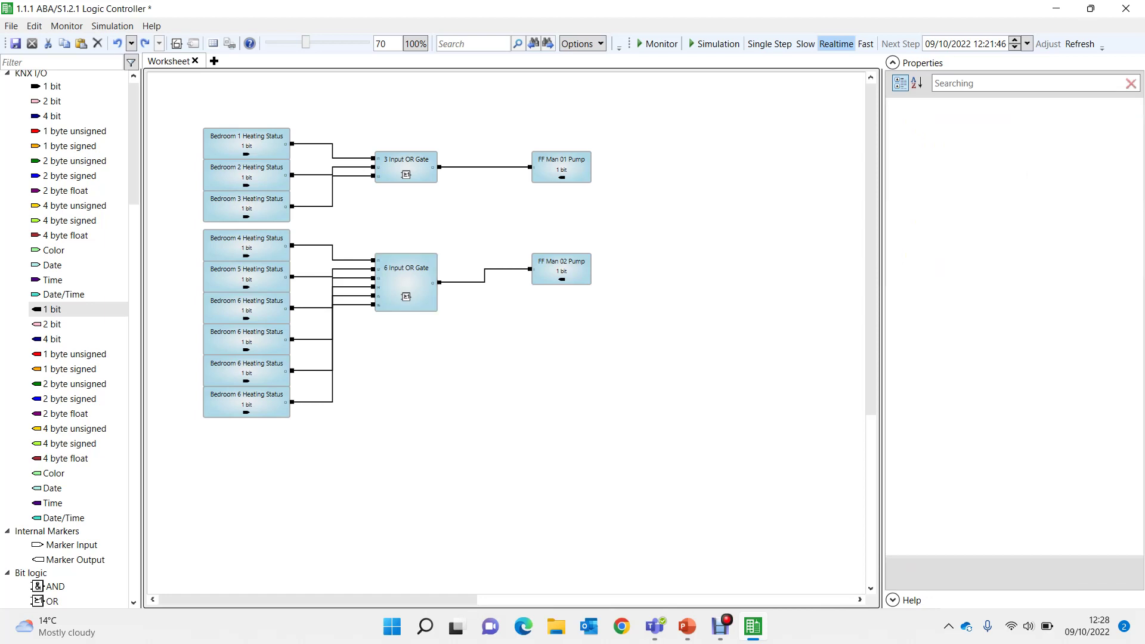
Move the FF Man 02 Pump and FF Man 01 Pump output blocks closer to their OR gates.
{"action": "mouse_move", "coordinate": [560, 269]}
{"action": "left_mouse_down"}
{"action": "mouse_move", "coordinate": [553, 285]}
{"action": "mouse_move", "coordinate": [546, 277]}
{"action": "left_mouse_up"}
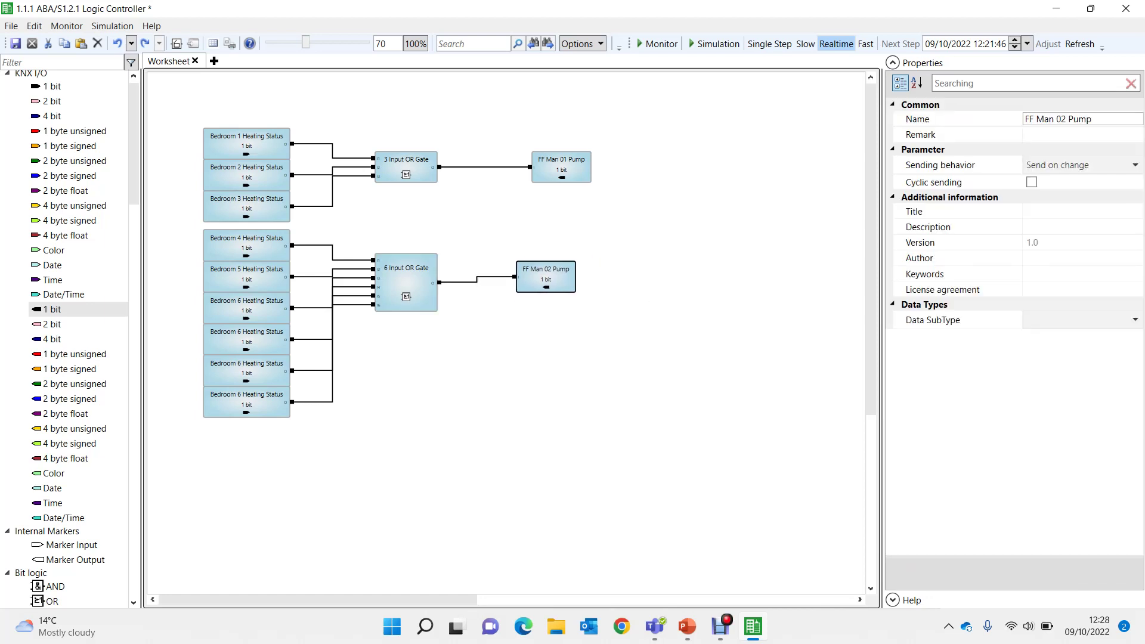
{"action": "left_click_drag", "start_coordinate": [562, 167], "coordinate": [530, 167]}
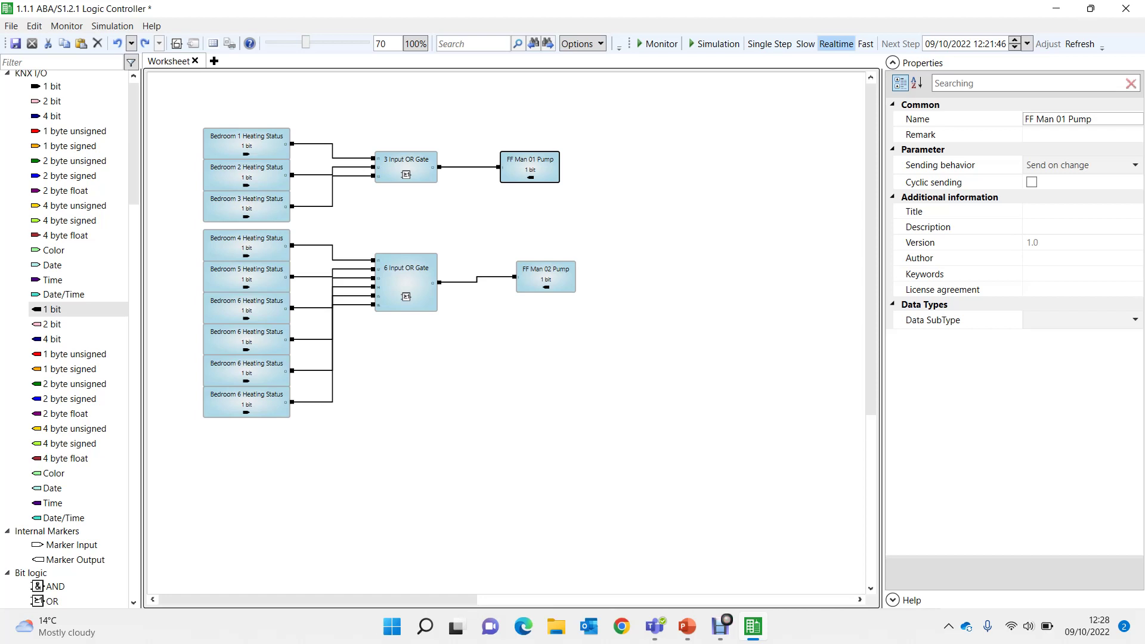
Add a 1-bit KNX input below the Bedroom inputs, name it "Towel Rail" and align it with their left edge.
{"action": "left_click_drag", "start_coordinate": [52, 86], "coordinate": [229, 450]}
{"action": "left_click_drag", "start_coordinate": [52, 86], "coordinate": [230, 502]}
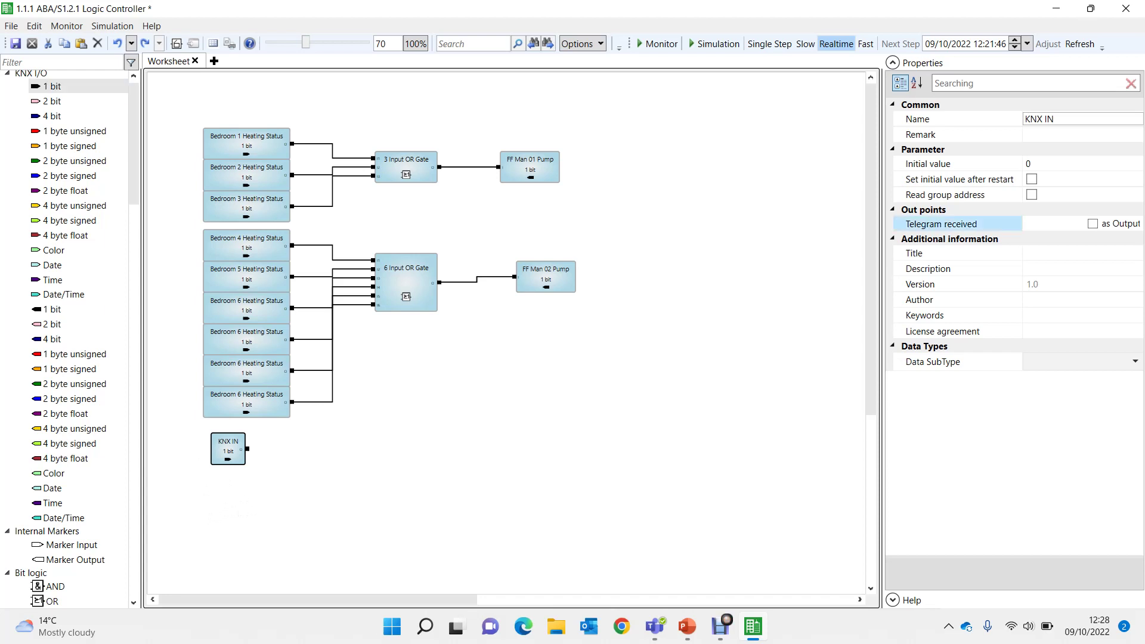
{"action": "left_click", "coordinate": [1058, 118]}
{"action": "key", "text": "BackSpace"}
{"action": "key", "text": "BackSpace"}
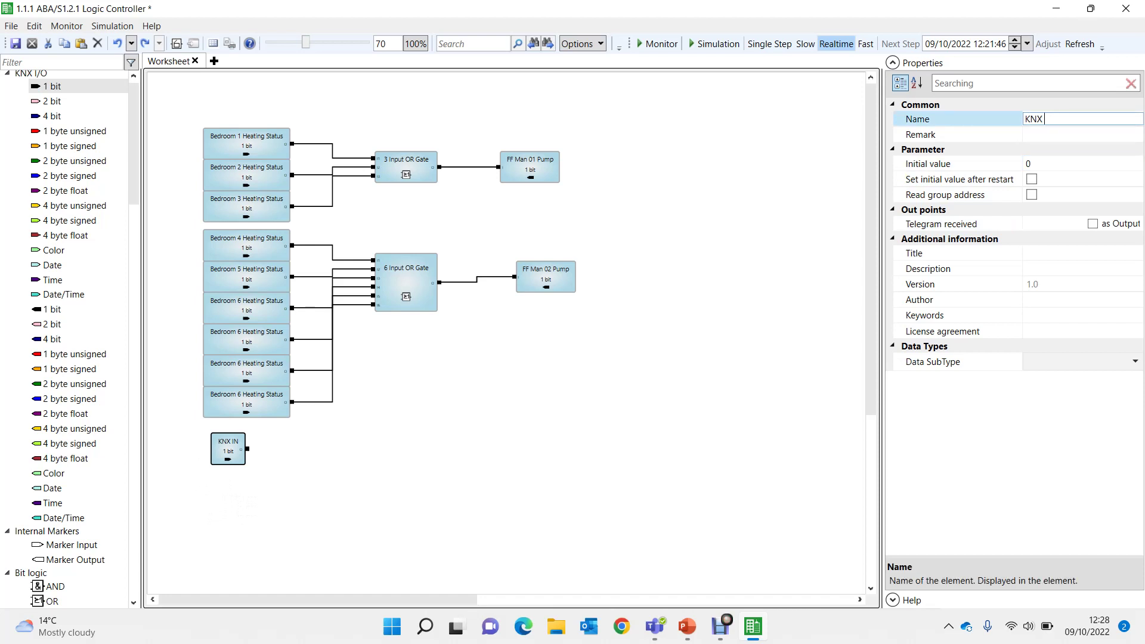
{"action": "key", "text": "BackSpace"}
{"action": "key", "text": "BackSpace"}
{"action": "key", "text": "BackSpace"}
{"action": "key", "text": "BackSpace"}
{"action": "type", "text": "Towel Rail"}
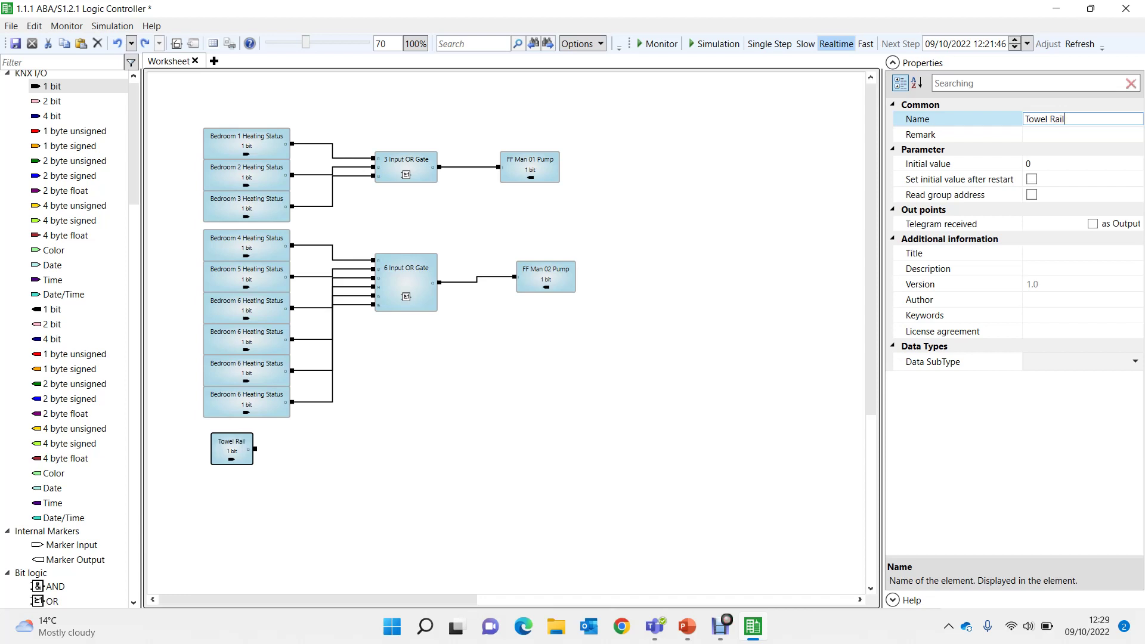
{"action": "left_click_drag", "start_coordinate": [239, 448], "coordinate": [231, 449]}
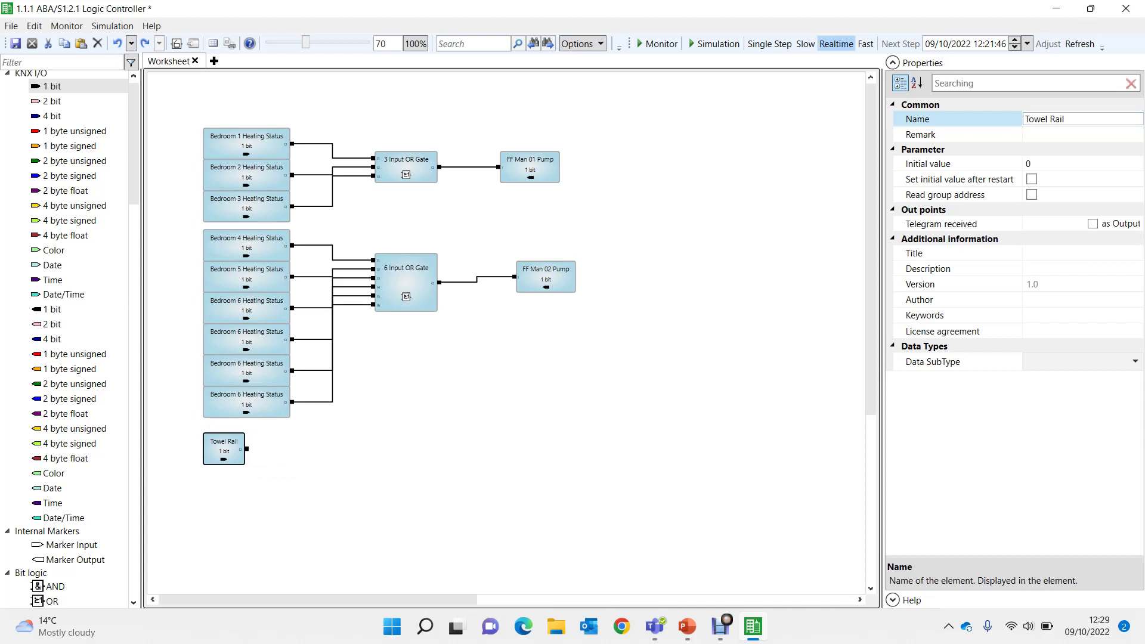
Paste a copy of the Towel Rail input, place it directly beneath the original and rename it "Hot water Demand".
{"action": "left_click", "coordinate": [52, 86]}
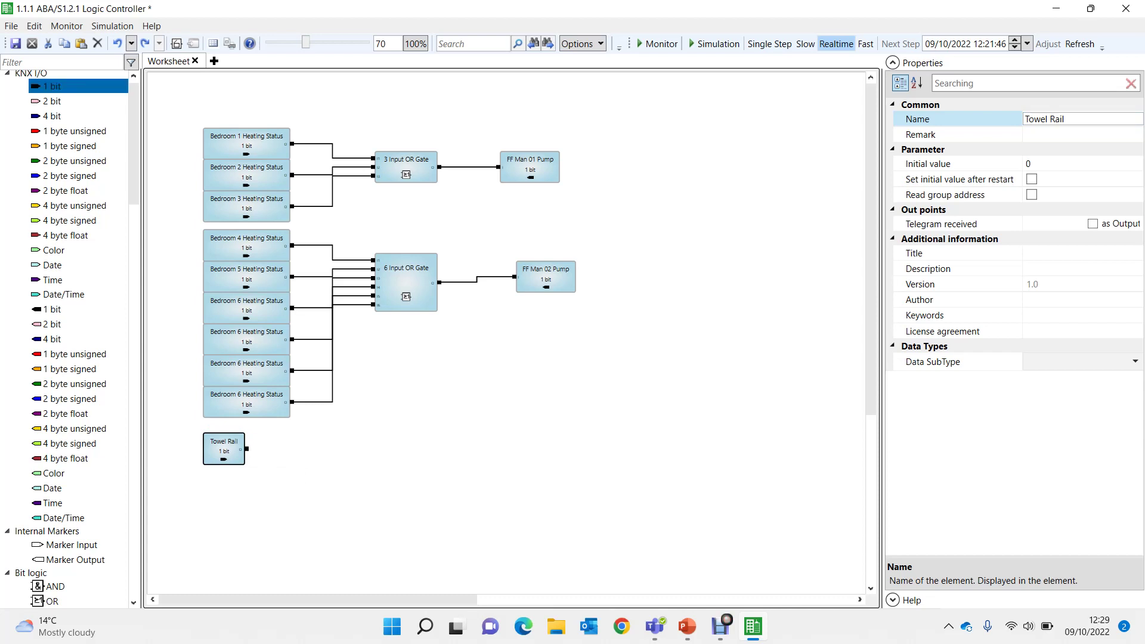
{"action": "key", "text": "ctrl+v"}
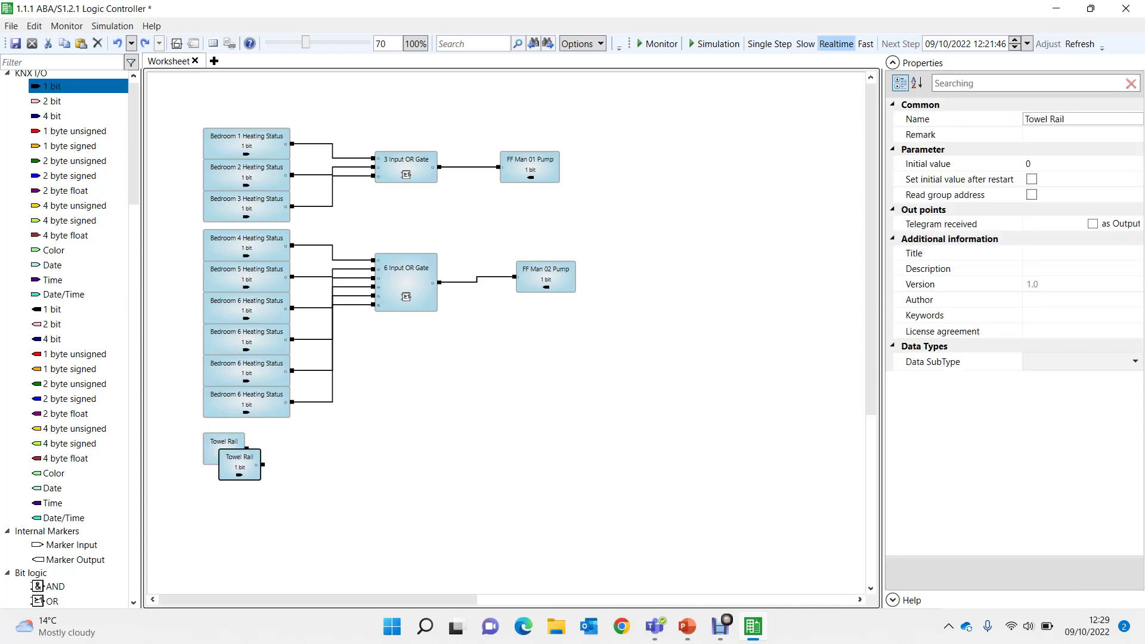
{"action": "left_click_drag", "start_coordinate": [239, 464], "coordinate": [224, 480]}
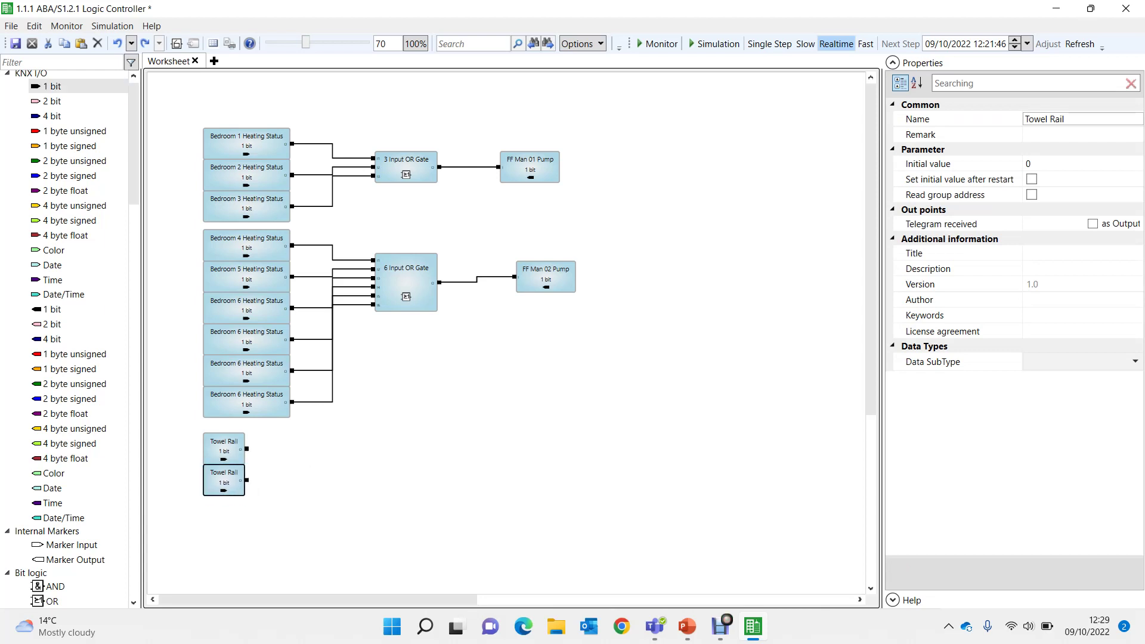
{"action": "left_click_drag", "start_coordinate": [1068, 119], "coordinate": [1056, 119]}
{"action": "key", "text": "ctrl+a"}
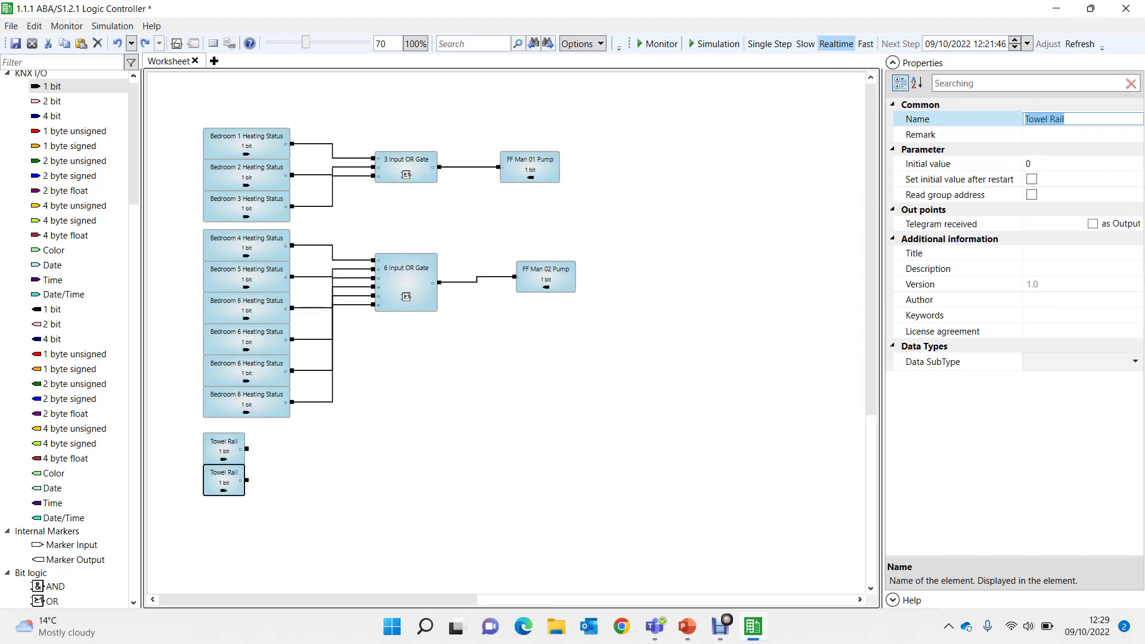
{"action": "type", "text": "Hot water Demand"}
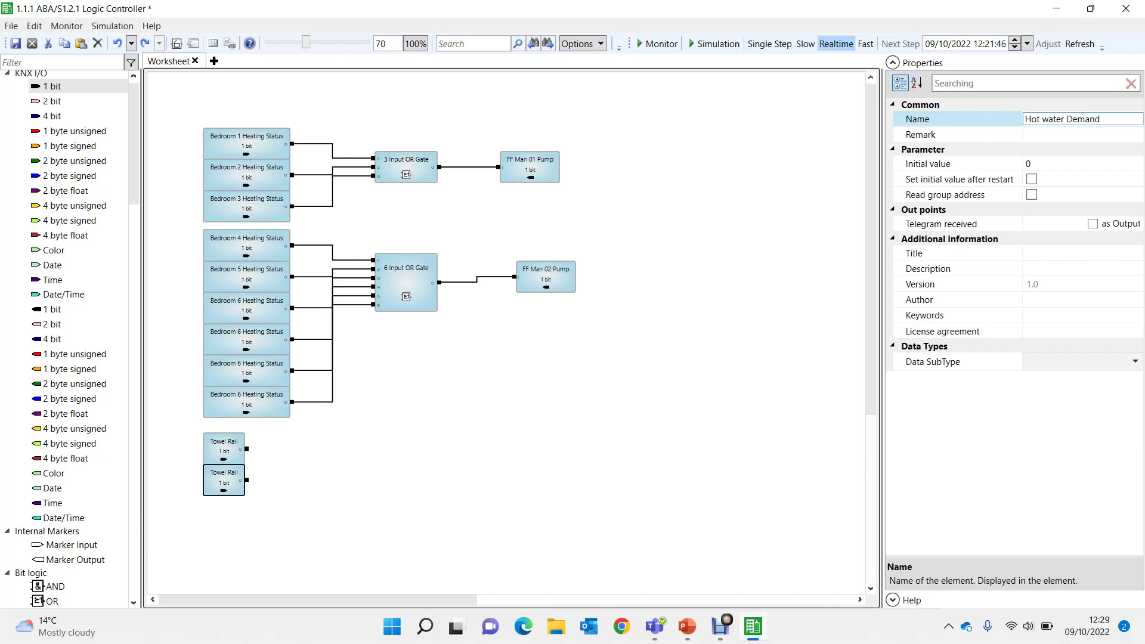
Rename the Towel Rail input as "Towel Rail Demand".
{"action": "left_click", "coordinate": [224, 448]}
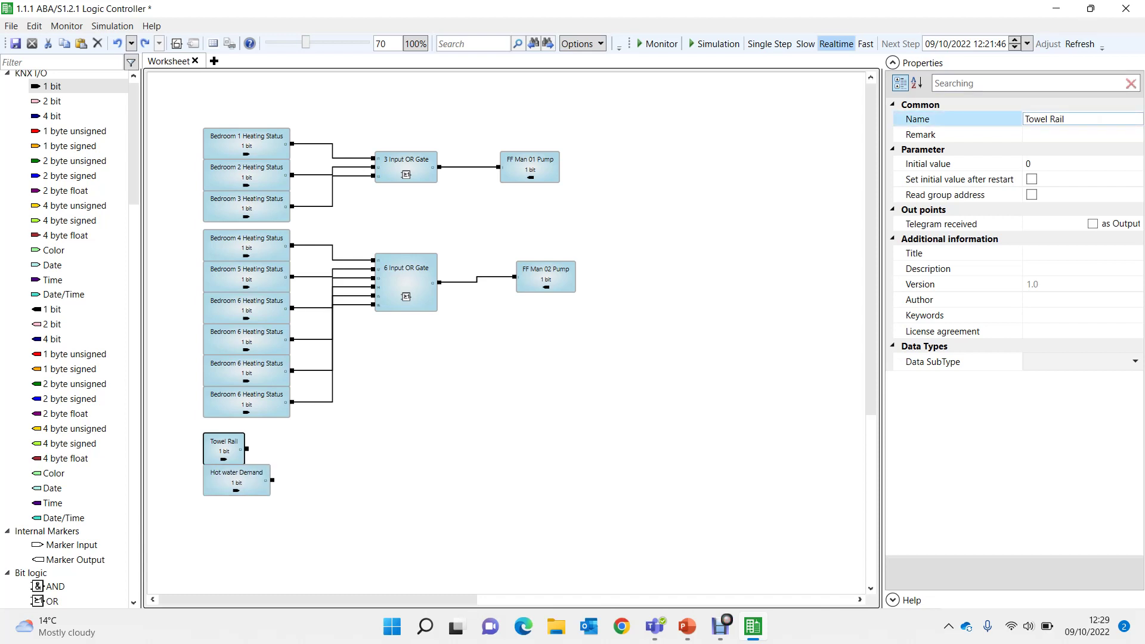
{"action": "left_click", "coordinate": [1067, 118]}
{"action": "type", "text": "Rail Demand"}
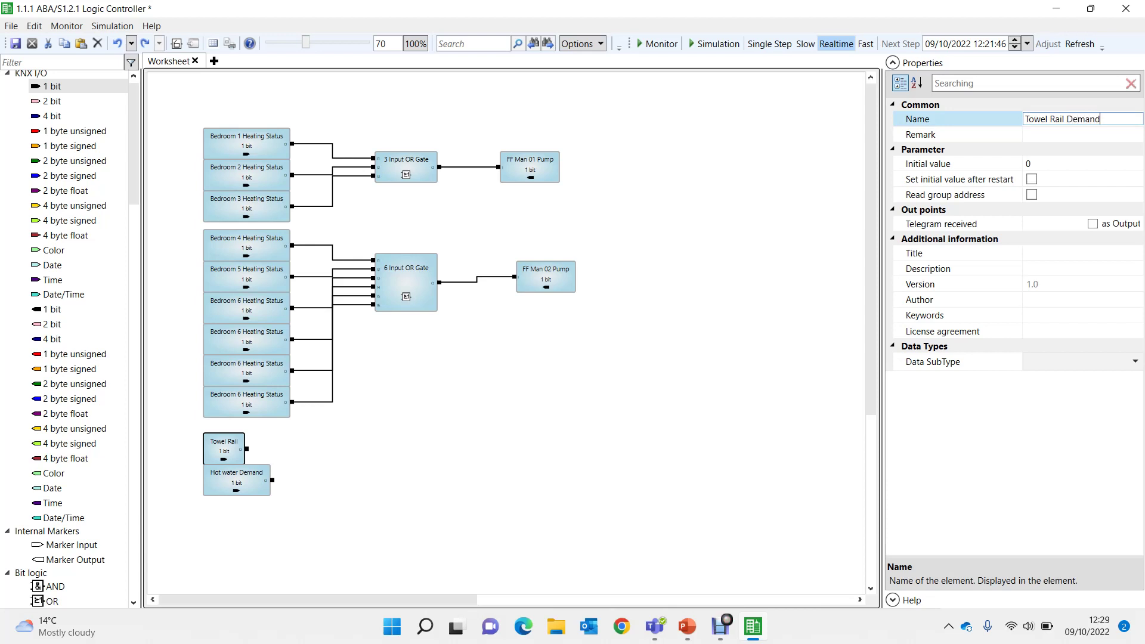
{"action": "key", "text": "Return"}
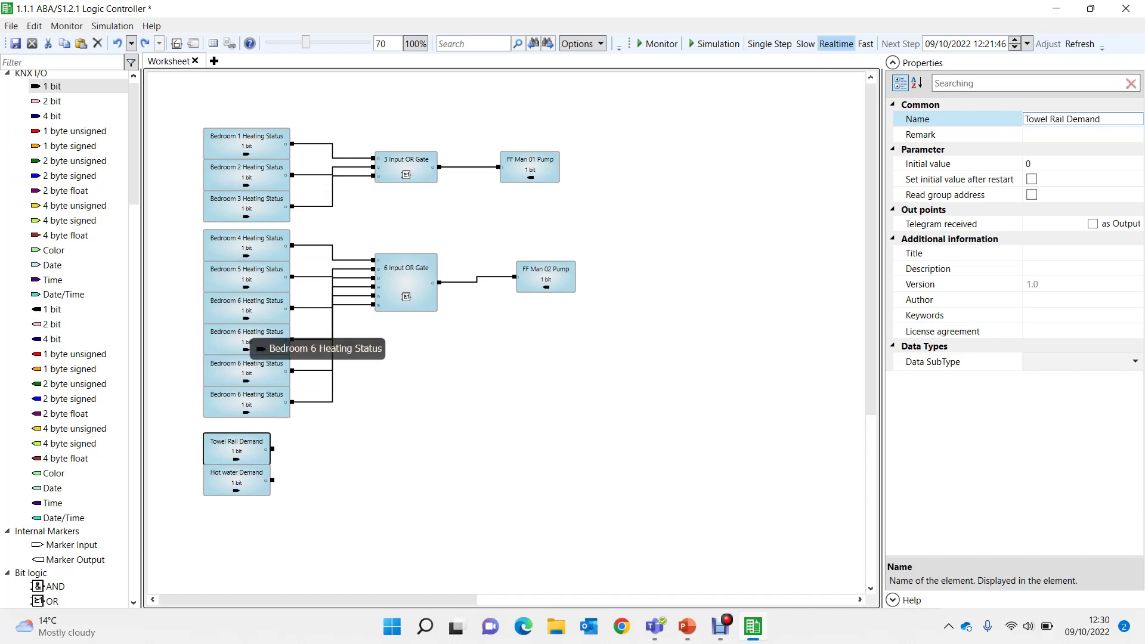
Rename the first two copied Bedroom 6 inputs as "Bedroom 7 Heating Status" and "Bedroom 8 Heating Status".
{"action": "left_click", "coordinate": [246, 337]}
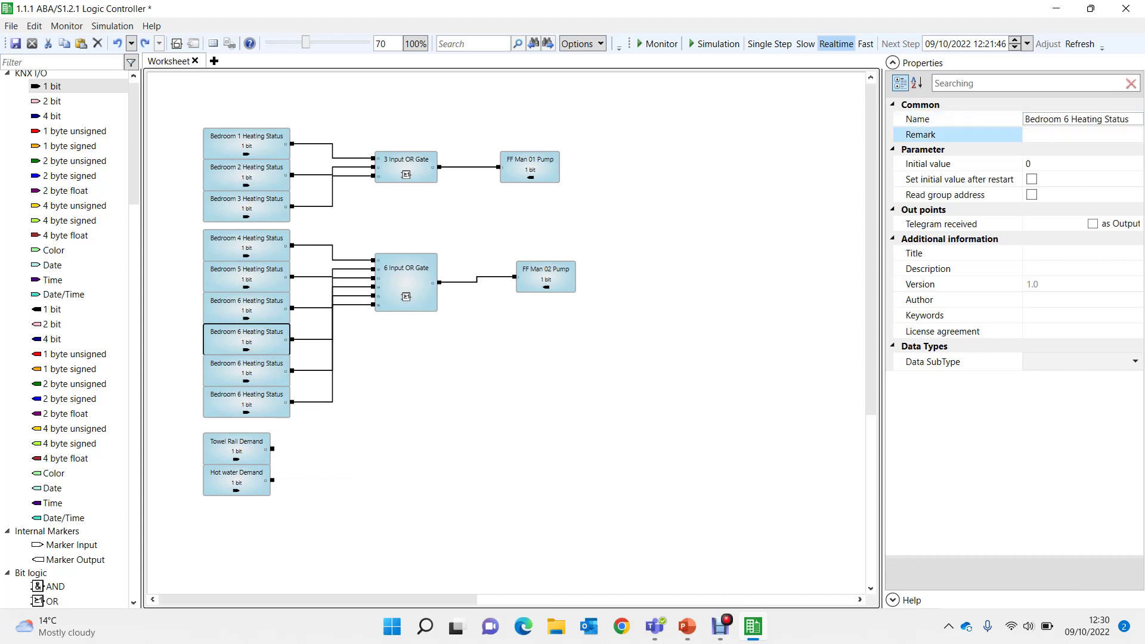
{"action": "left_click", "coordinate": [1069, 119]}
{"action": "key", "text": "BackSpace"}
{"action": "type", "text": "7"}
{"action": "left_click", "coordinate": [257, 373]}
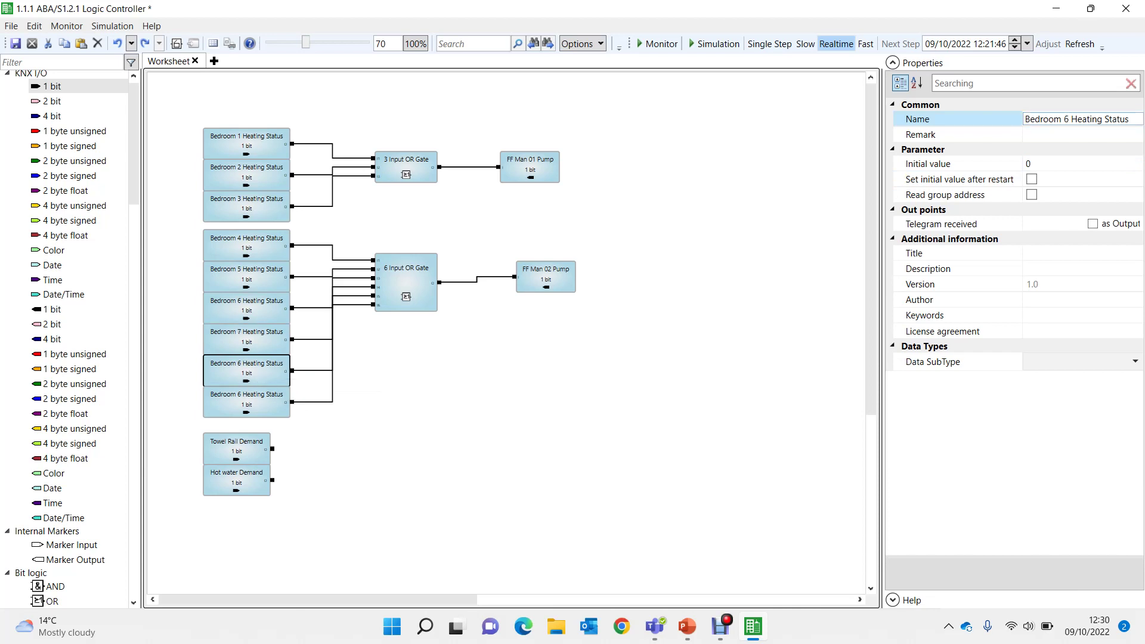
{"action": "left_click", "coordinate": [1070, 118]}
{"action": "key", "text": "BackSpace"}
{"action": "type", "text": "8"}
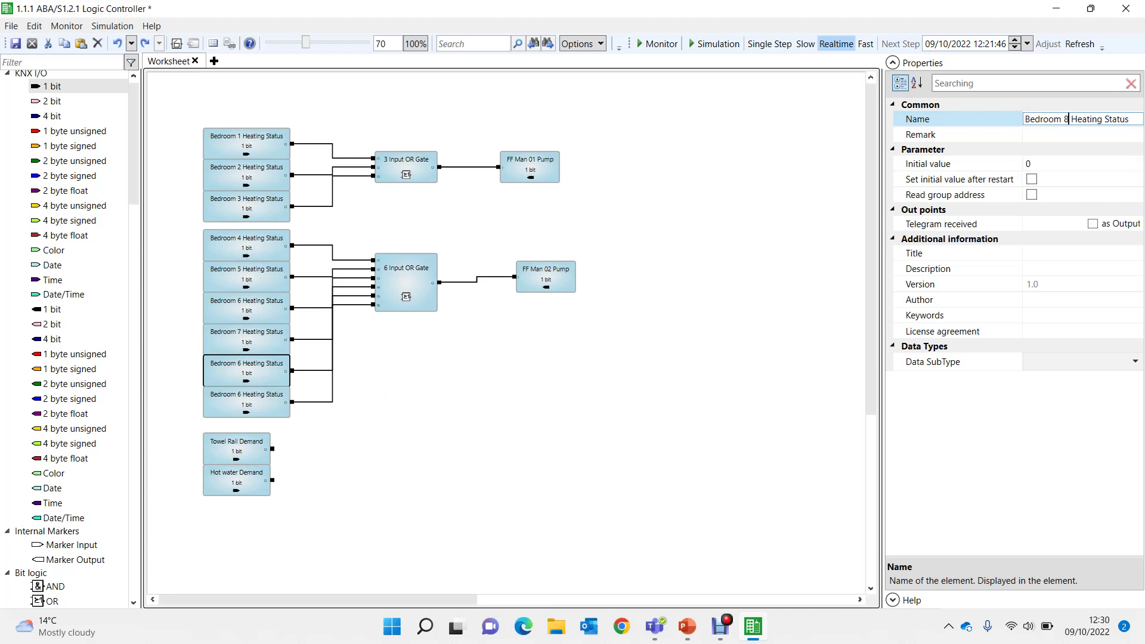
Rename the lowest copied Bedroom 6 input as "Bedroom 9 Heating Status".
{"action": "left_click", "coordinate": [227, 401]}
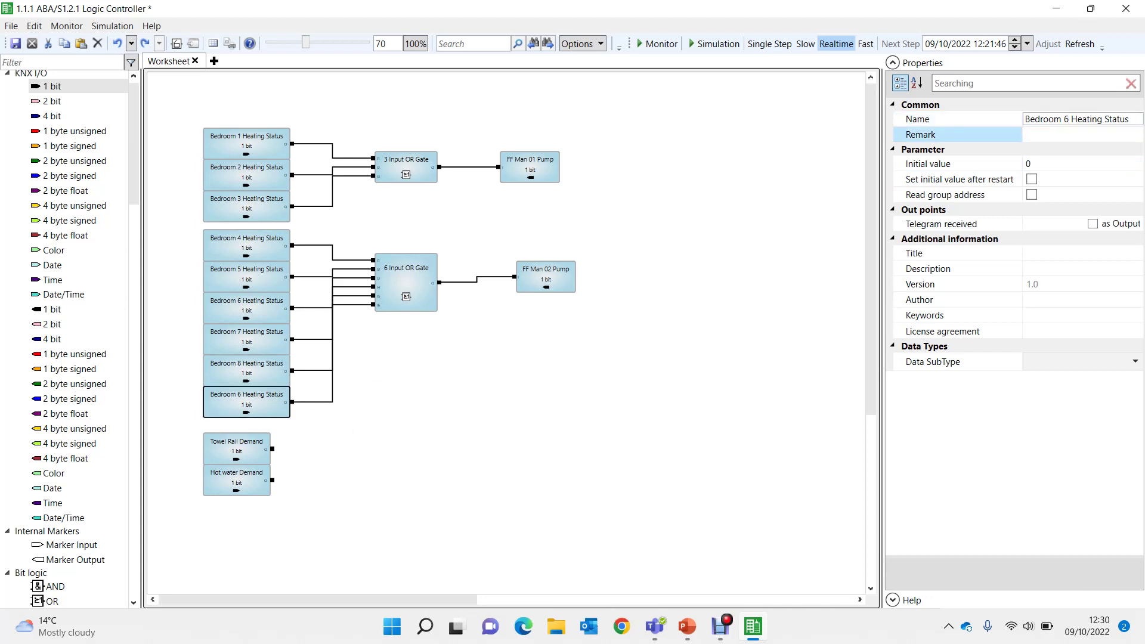
{"action": "left_click", "coordinate": [1068, 119]}
{"action": "key", "text": "BackSpace"}
{"action": "type", "text": "7"}
{"action": "key", "text": "Return"}
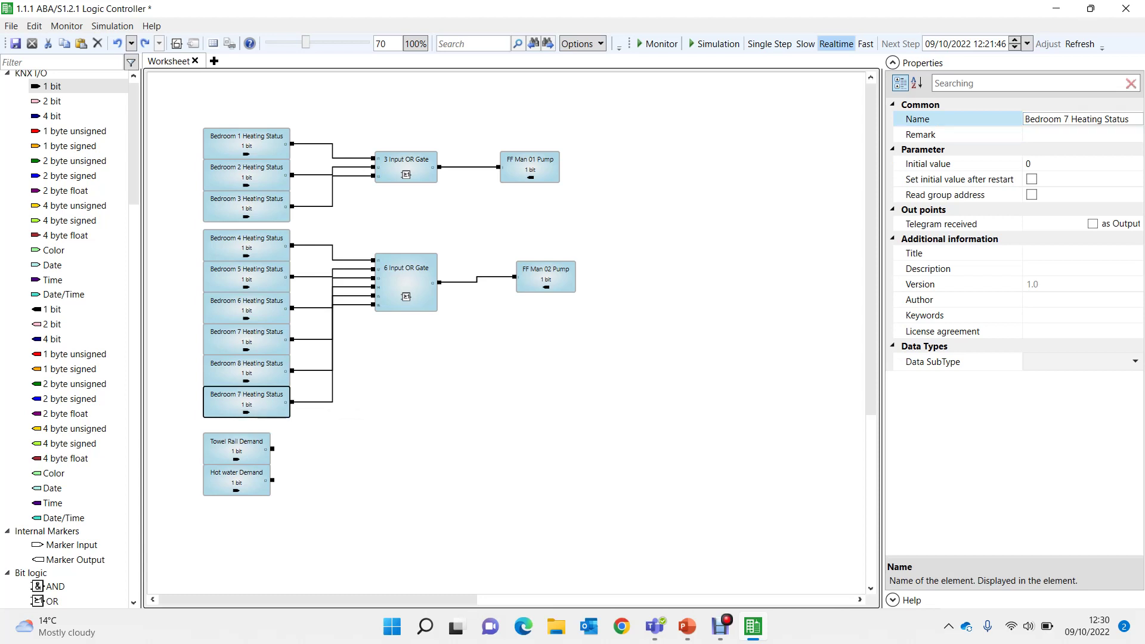
{"action": "left_click", "coordinate": [1069, 119]}
{"action": "key", "text": "BackSpace"}
{"action": "type", "text": "9"}
{"action": "key", "text": "Return"}
Move both OR gates closer to the bedroom inputs and shift the two FF Man pump outputs left into vertical alignment.
{"action": "left_click", "coordinate": [527, 284]}
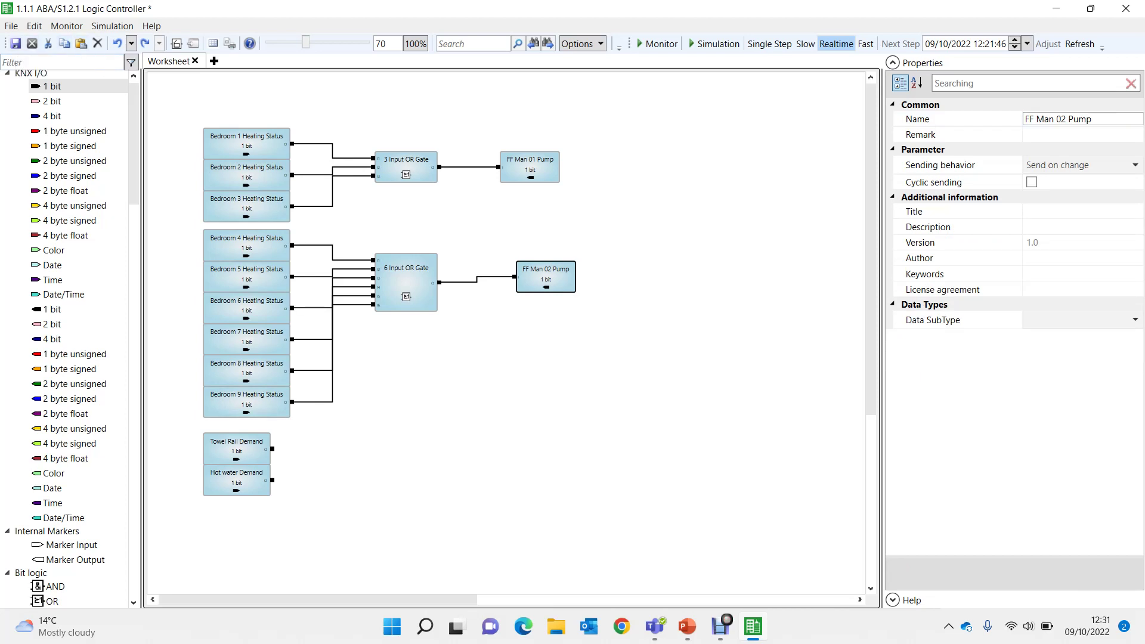
{"action": "left_click_drag", "start_coordinate": [403, 171], "coordinate": [380, 172]}
{"action": "left_click_drag", "start_coordinate": [406, 281], "coordinate": [375, 280]}
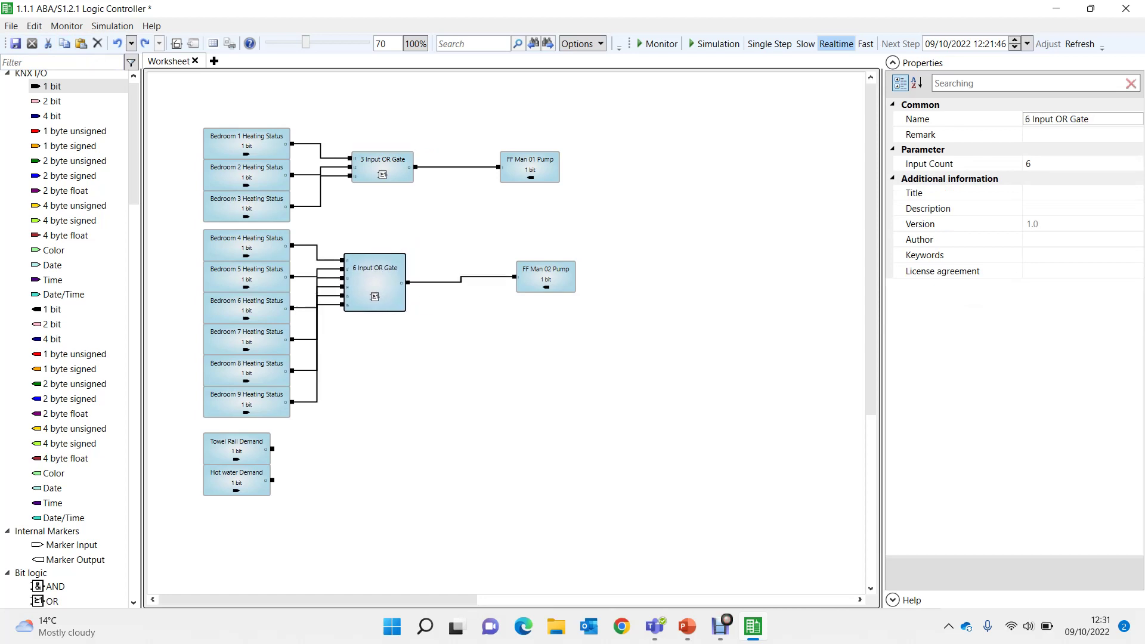
{"action": "left_click_drag", "start_coordinate": [530, 170], "coordinate": [500, 170]}
{"action": "left_click_drag", "start_coordinate": [546, 280], "coordinate": [499, 281]}
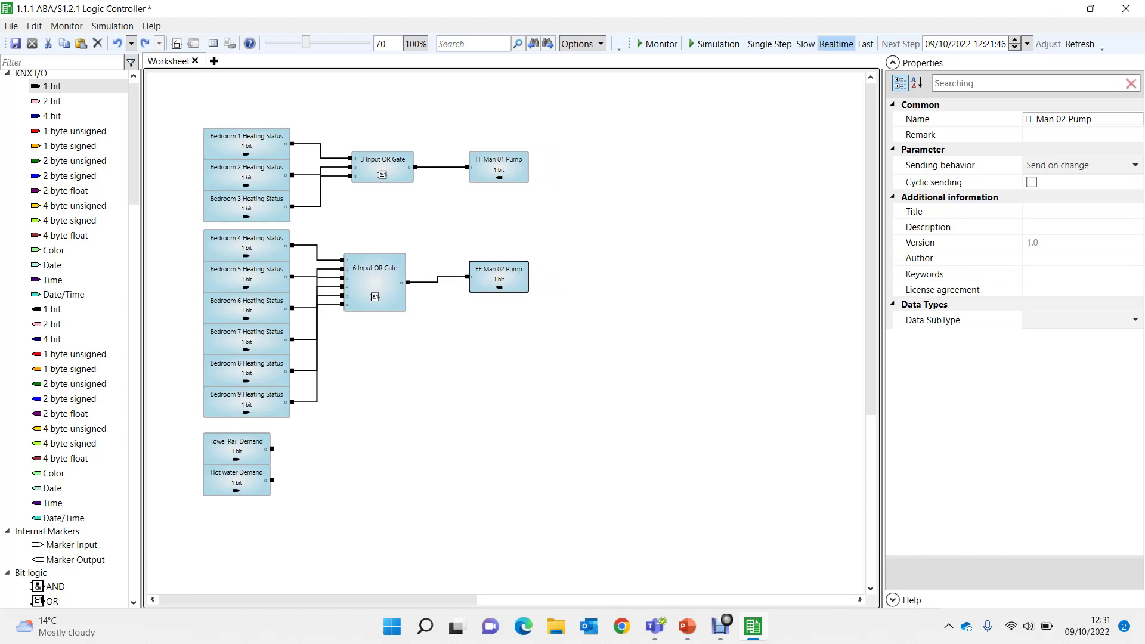
Add a 1-bit KNX output to the right of the FF Man pump outputs and name it "UFH PUMP".
{"action": "left_click_drag", "start_coordinate": [53, 309], "coordinate": [589, 233]}
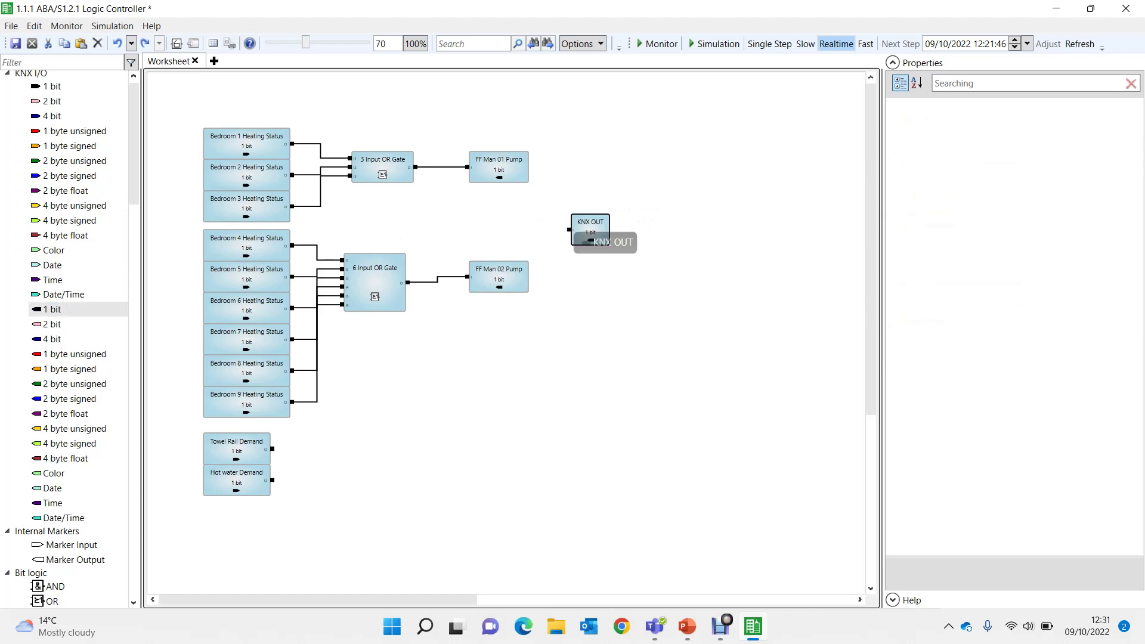
{"action": "left_click", "coordinate": [1064, 119]}
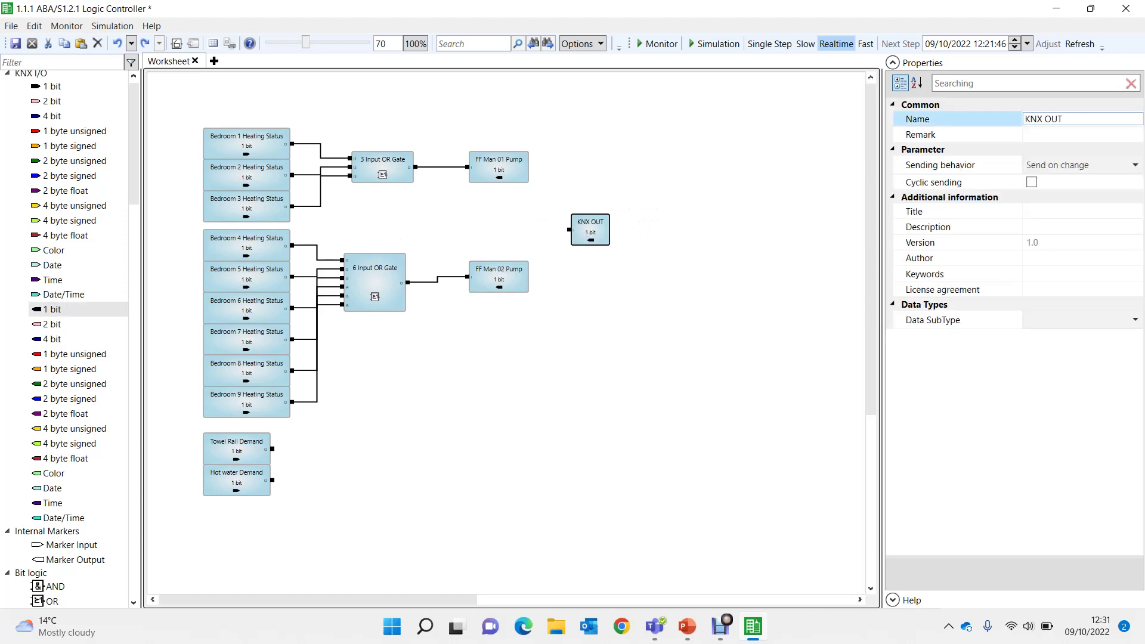
{"action": "key", "text": "BackSpace"}
{"action": "key", "text": "BackSpace"}
{"action": "key", "text": "BackSpace"}
{"action": "key", "text": "BackSpace"}
{"action": "key", "text": "BackSpace"}
{"action": "key", "text": "BackSpace"}
{"action": "key", "text": "BackSpace"}
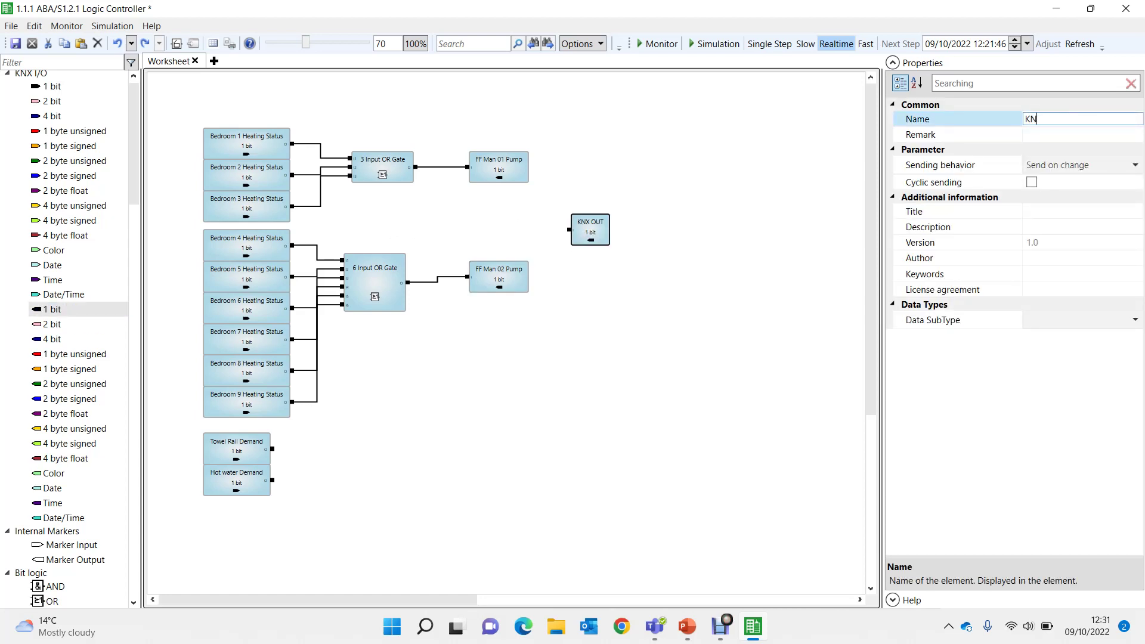
{"action": "type", "text": "UFH PUMP"}
{"action": "key", "text": "Return"}
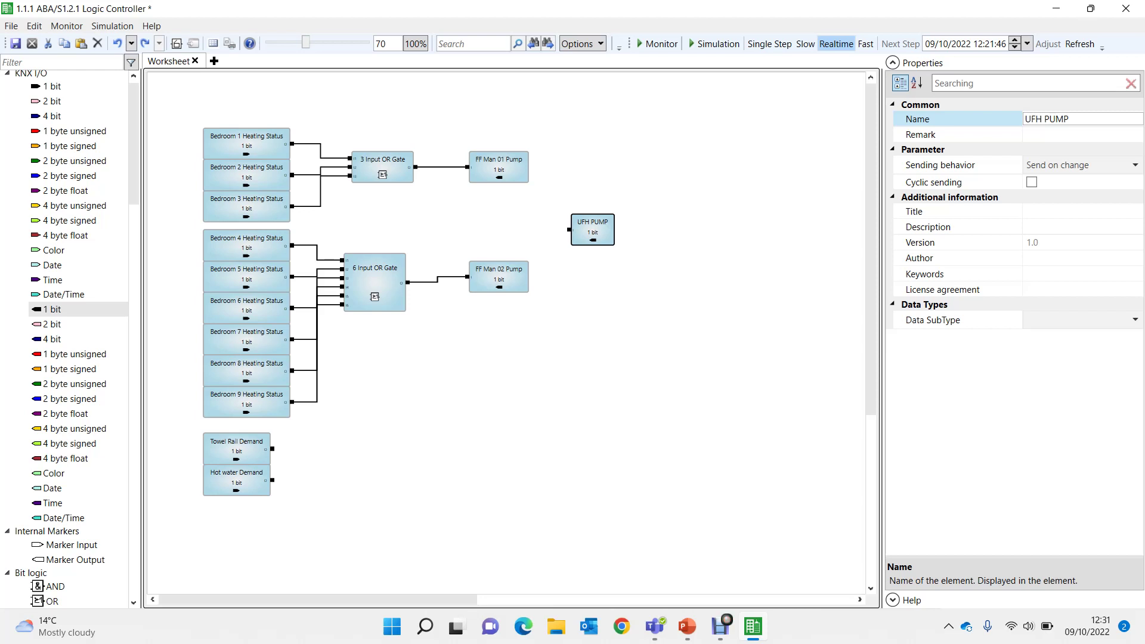
Add an OR gate feeding UFH PUMP and connect the outputs of the 3 Input and 6 Input OR gates to its inputs.
{"action": "left_click_drag", "start_coordinate": [45, 601], "coordinate": [569, 230]}
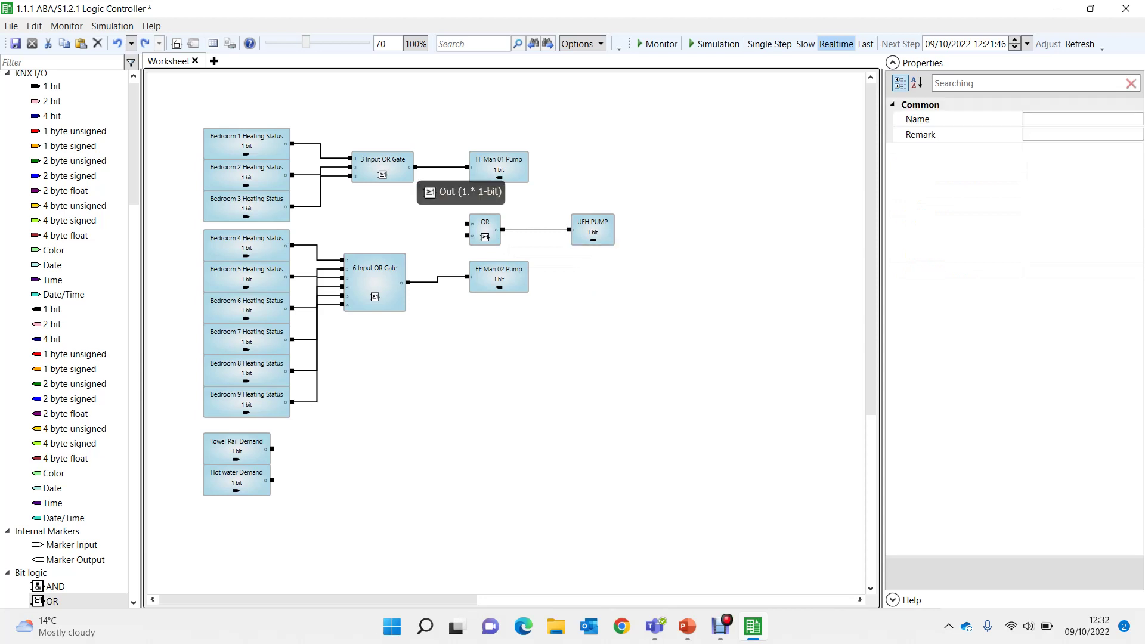
{"action": "left_click_drag", "start_coordinate": [416, 168], "coordinate": [468, 223]}
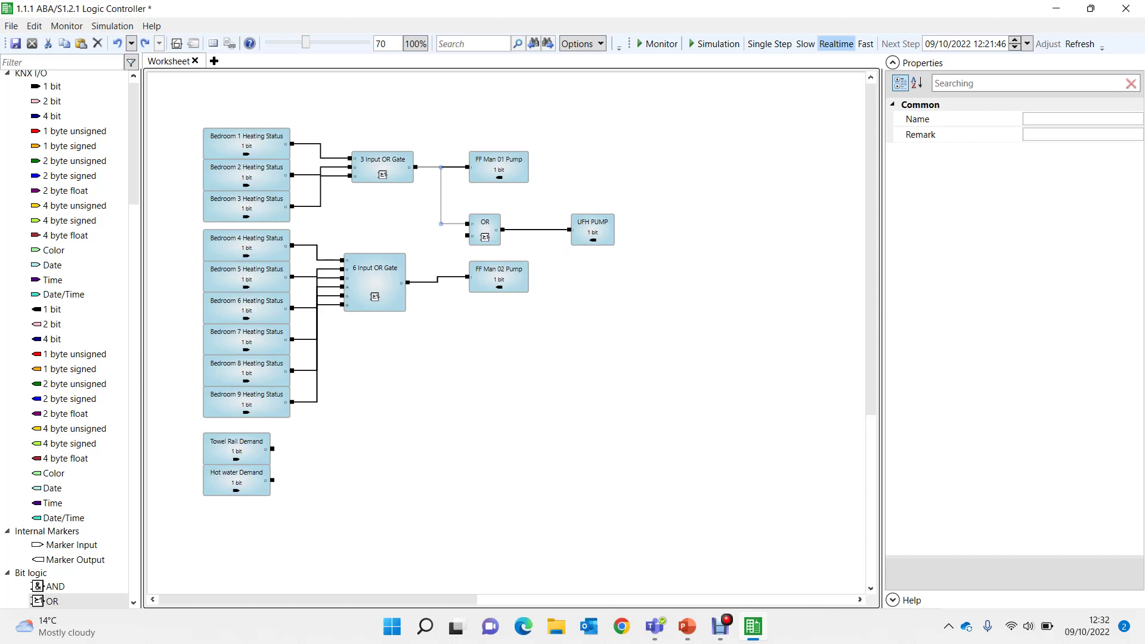
{"action": "left_click_drag", "start_coordinate": [409, 282], "coordinate": [468, 236]}
Add a 1-bit KNX output below and to the right of UFH PUMP and name it "Boiler Demand".
{"action": "left_click_drag", "start_coordinate": [50, 309], "coordinate": [688, 367]}
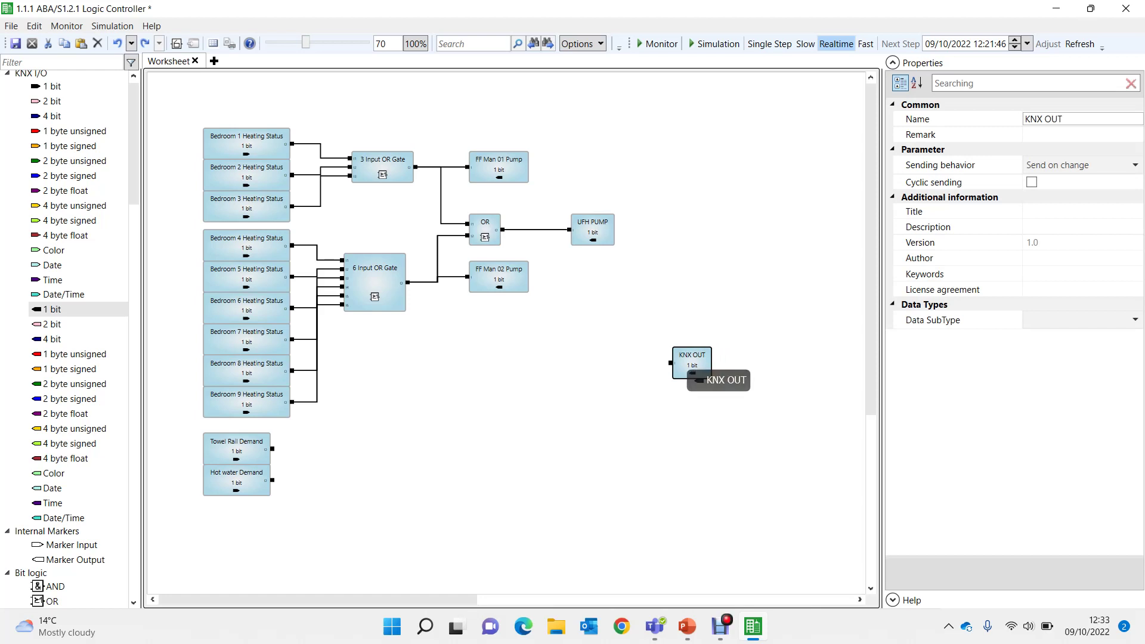
{"action": "left_click", "coordinate": [1082, 119]}
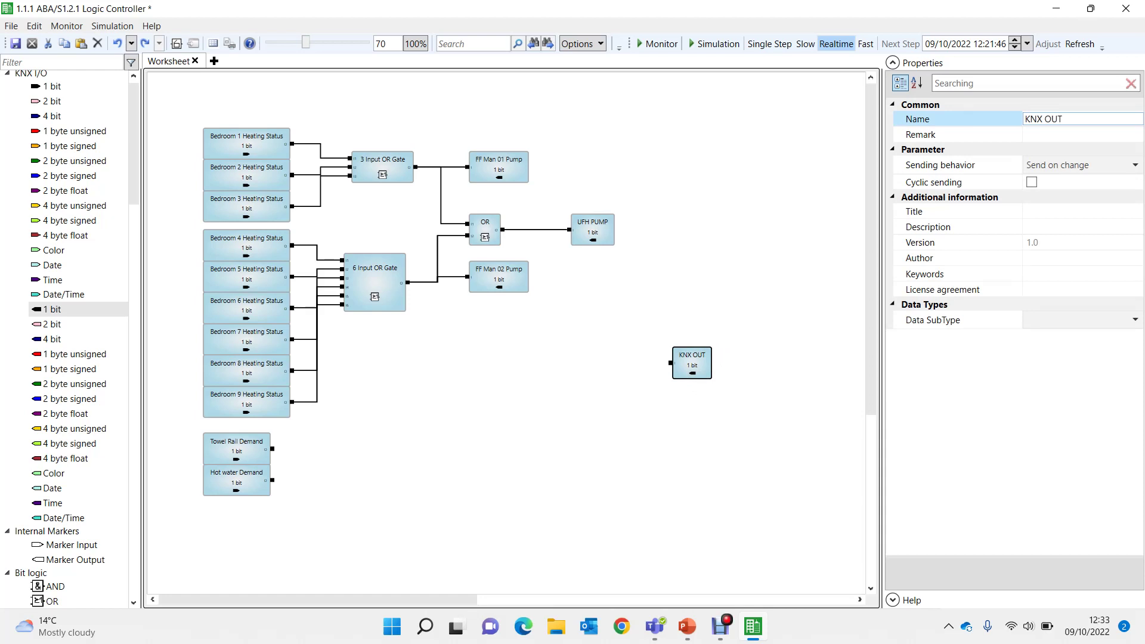
{"action": "triple_click", "coordinate": [1044, 119]}
{"action": "type", "text": "Boiler"}
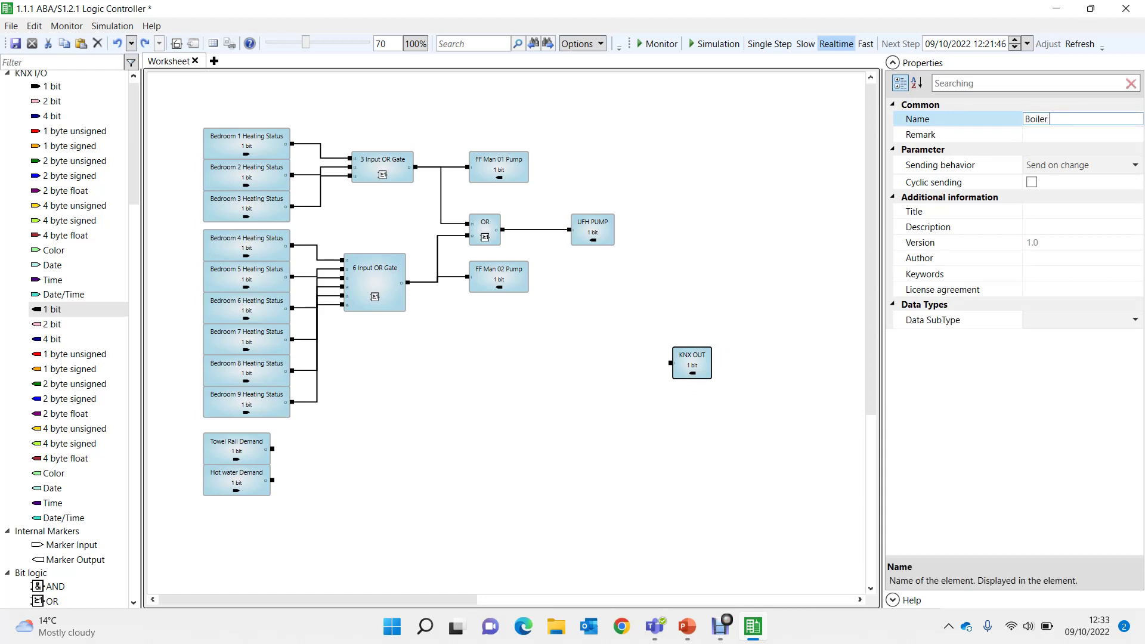
{"action": "type", "text": " Defmand"}
{"action": "left_click", "coordinate": [1064, 119]}
{"action": "key", "text": "BackSpace"}
{"action": "key", "text": "Return"}
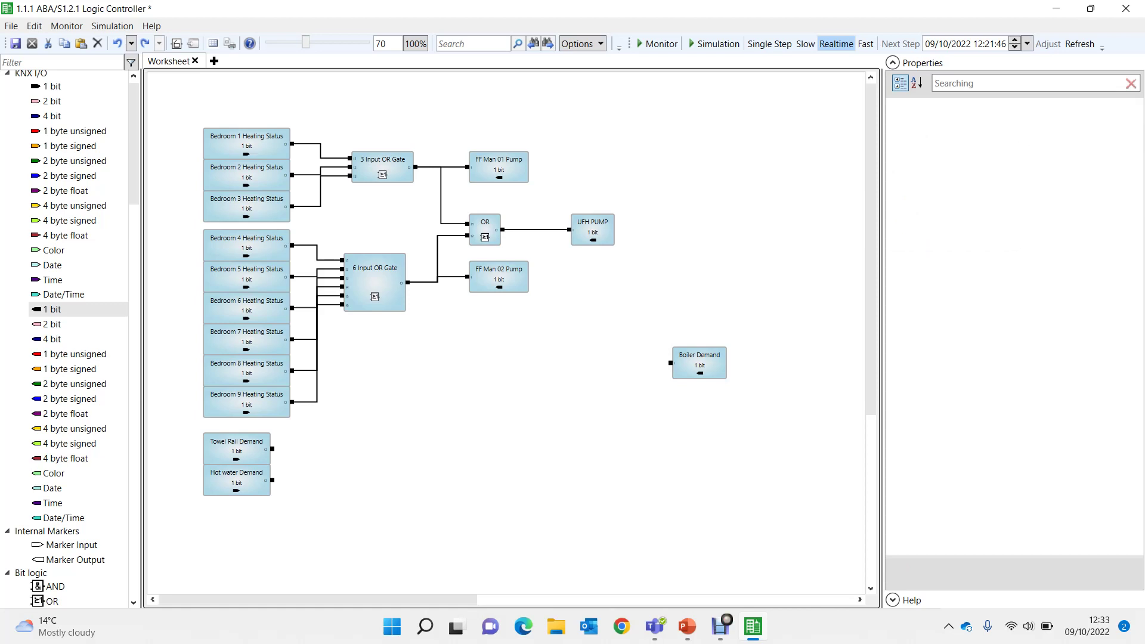
Add an OR gate to the left of the Boiler Demand output and set its input count to 3.
{"action": "left_click_drag", "start_coordinate": [48, 602], "coordinate": [540, 374]}
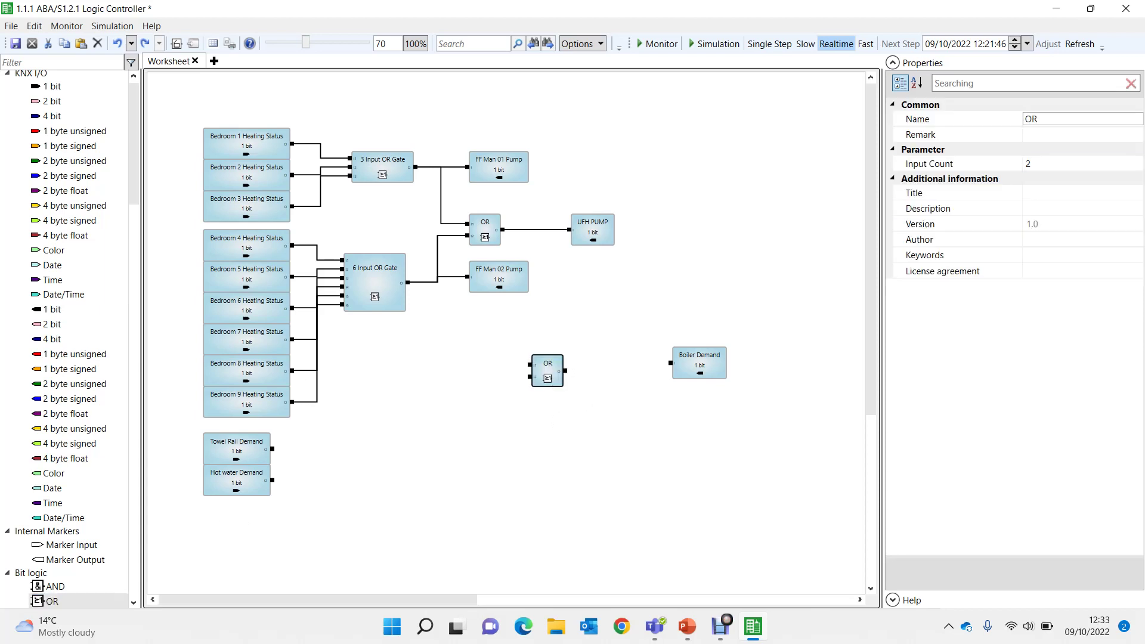
{"action": "left_click", "coordinate": [930, 163]}
{"action": "left_click", "coordinate": [1029, 163]}
{"action": "type", "text": "3"}
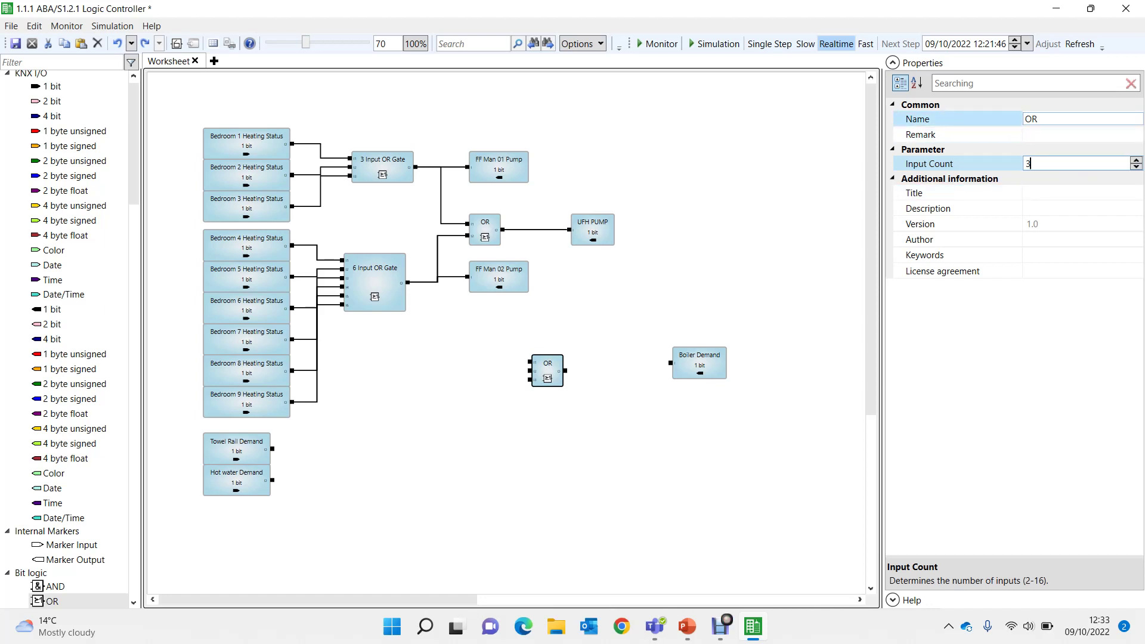
Rename the new OR gate beside Boiler Demand as "3 Input OR Gate".
{"action": "left_click", "coordinate": [1037, 119]}
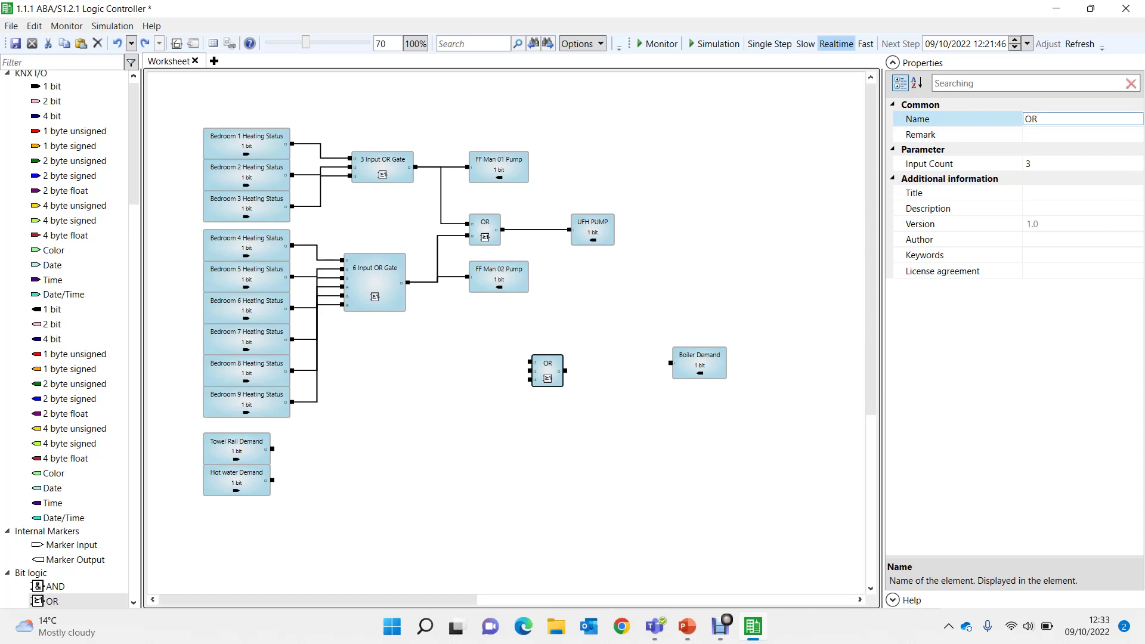
{"action": "key", "text": "Home"}
{"action": "type", "text": "3 Input"}
{"action": "key", "text": "End"}
{"action": "type", "text": "gate"}
{"action": "key", "text": "BackSpace"}
{"action": "key", "text": "BackSpace"}
{"action": "key", "text": "BackSpace"}
{"action": "key", "text": "BackSpace"}
{"action": "type", "text": "Gate"}
{"action": "key", "text": "Return"}
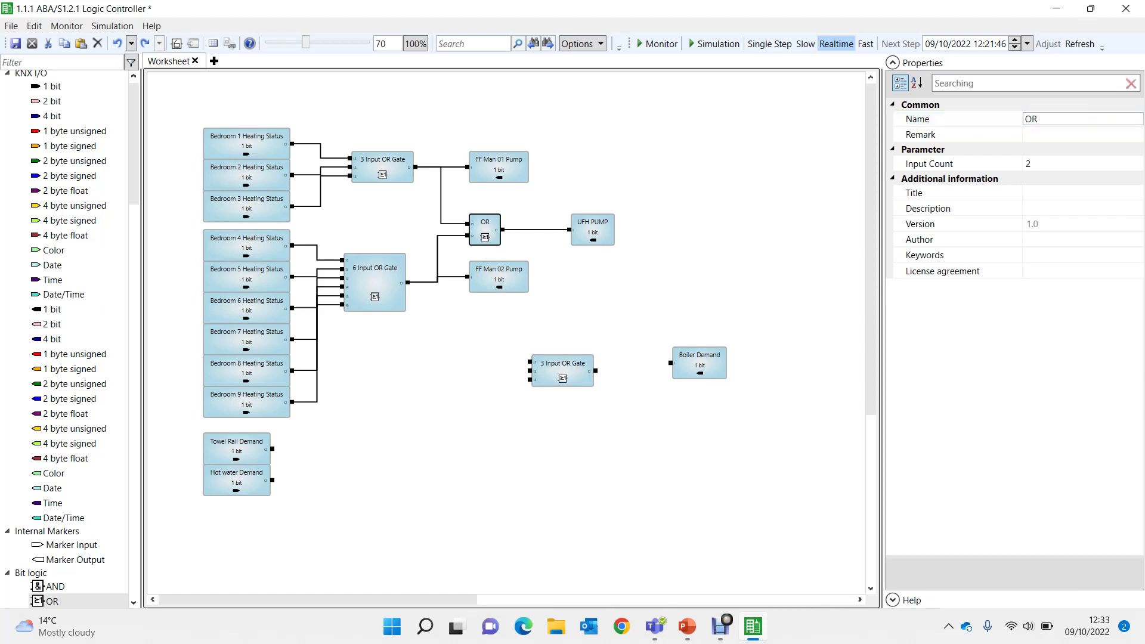
Rename the OR gate feeding UFH PUMP as "2 input OR Gate".
{"action": "left_click", "coordinate": [1090, 134]}
{"action": "left_click", "coordinate": [1090, 119]}
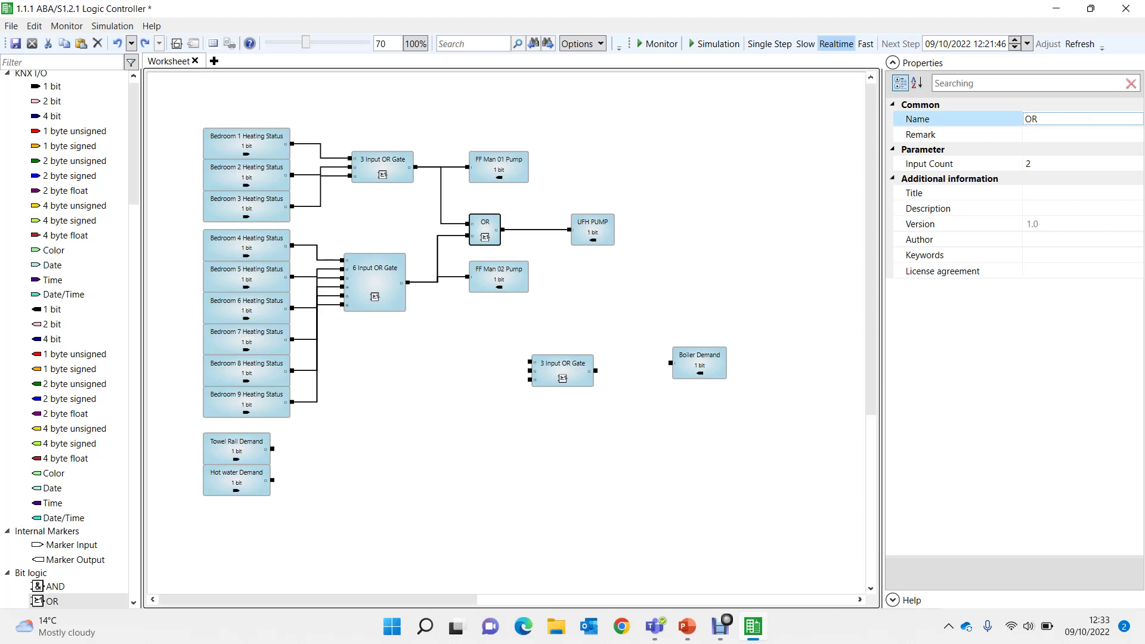
{"action": "left_click", "coordinate": [1090, 119]}
{"action": "type", "text": "\" in"}
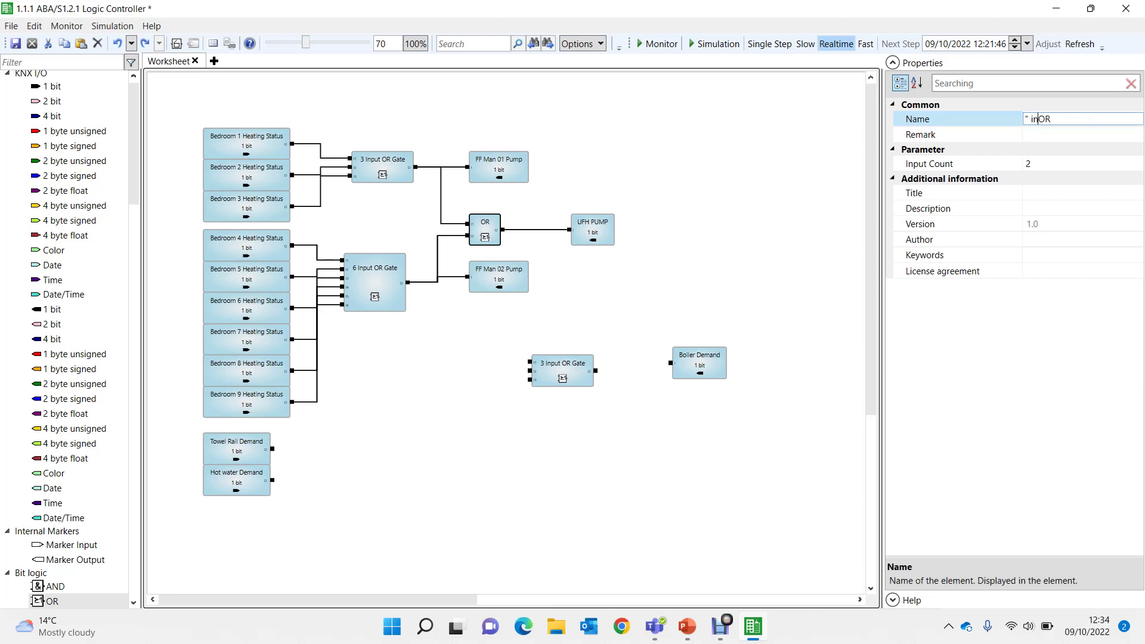
{"action": "type", "text": "put"}
{"action": "key", "text": "Home"}
{"action": "key", "text": "Delete"}
{"action": "type", "text": "2"}
{"action": "key", "text": "End"}
{"action": "type", "text": "Gate"}
Connect Hot water Demand, Towel Rail Demand and the 2 input OR Gate output to the lower 3 Input OR Gate, and its output to Boiler Demand.
{"action": "left_click", "coordinate": [563, 375]}
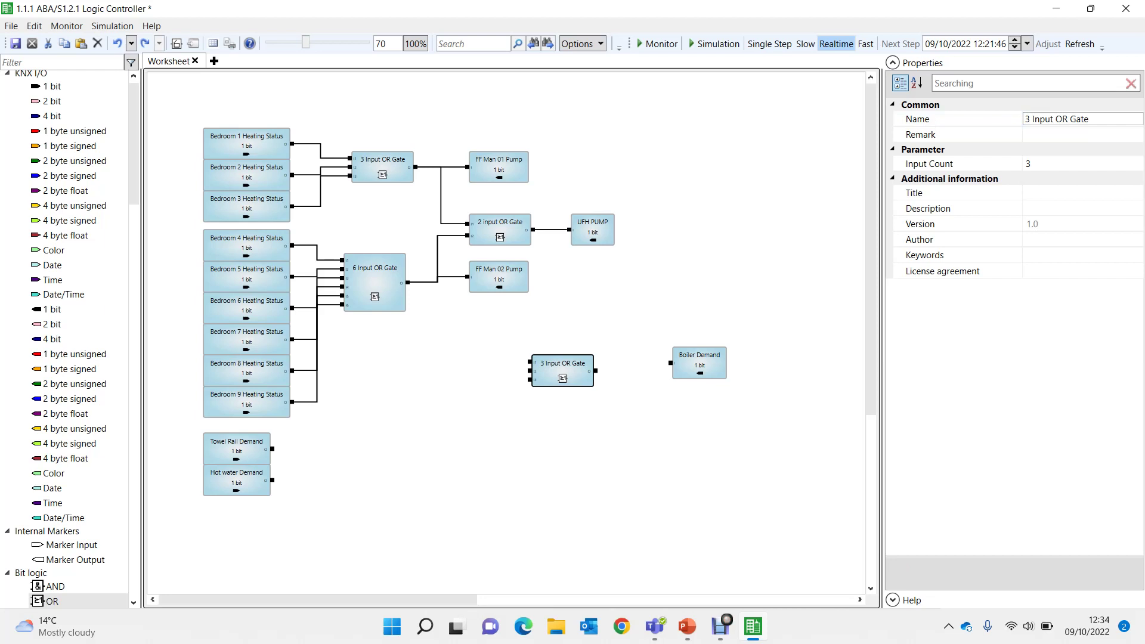
{"action": "left_click", "coordinate": [265, 451]}
{"action": "left_click_drag", "start_coordinate": [272, 481], "coordinate": [530, 379]}
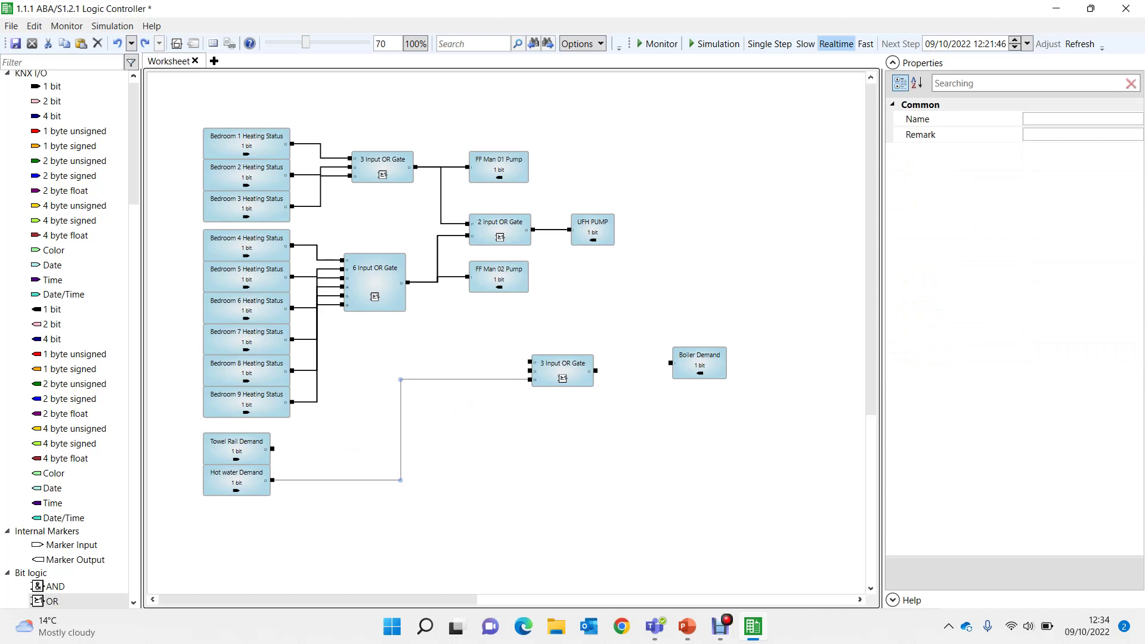
{"action": "left_click_drag", "start_coordinate": [272, 449], "coordinate": [528, 370]}
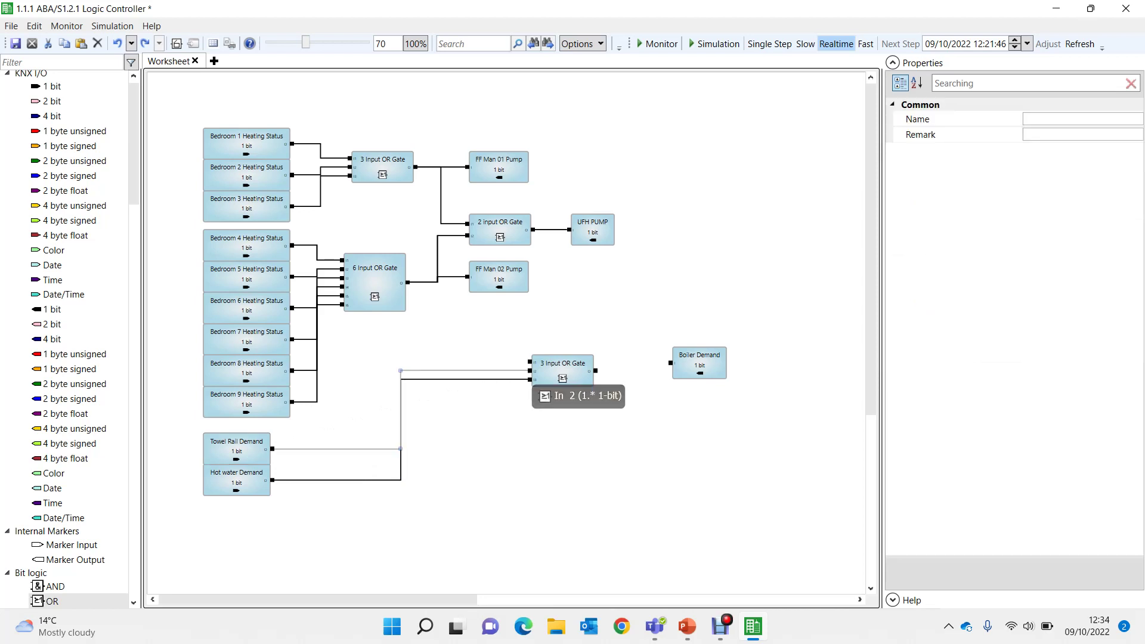
{"action": "left_click_drag", "start_coordinate": [532, 230], "coordinate": [530, 362]}
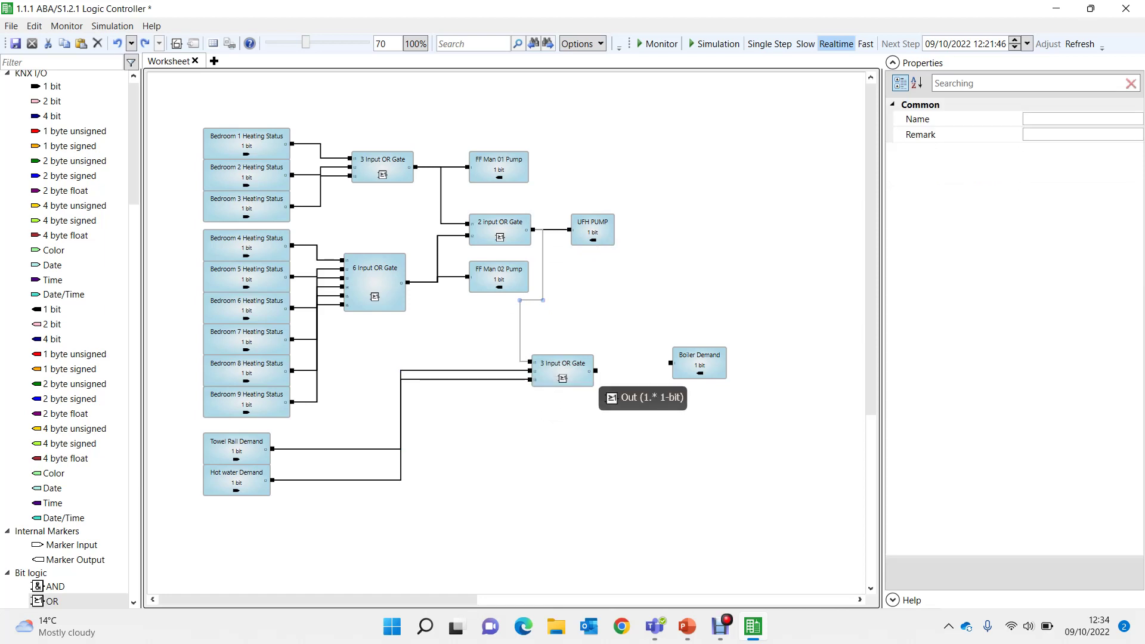
{"action": "left_click_drag", "start_coordinate": [596, 371], "coordinate": [671, 363]}
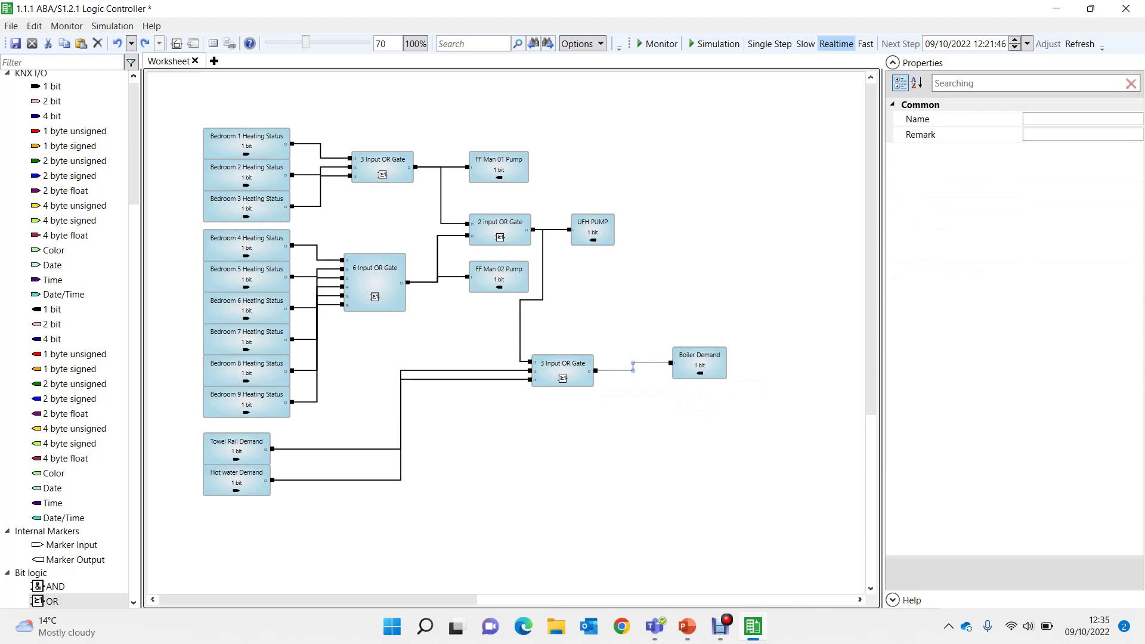
{"action": "key", "text": "Escape"}
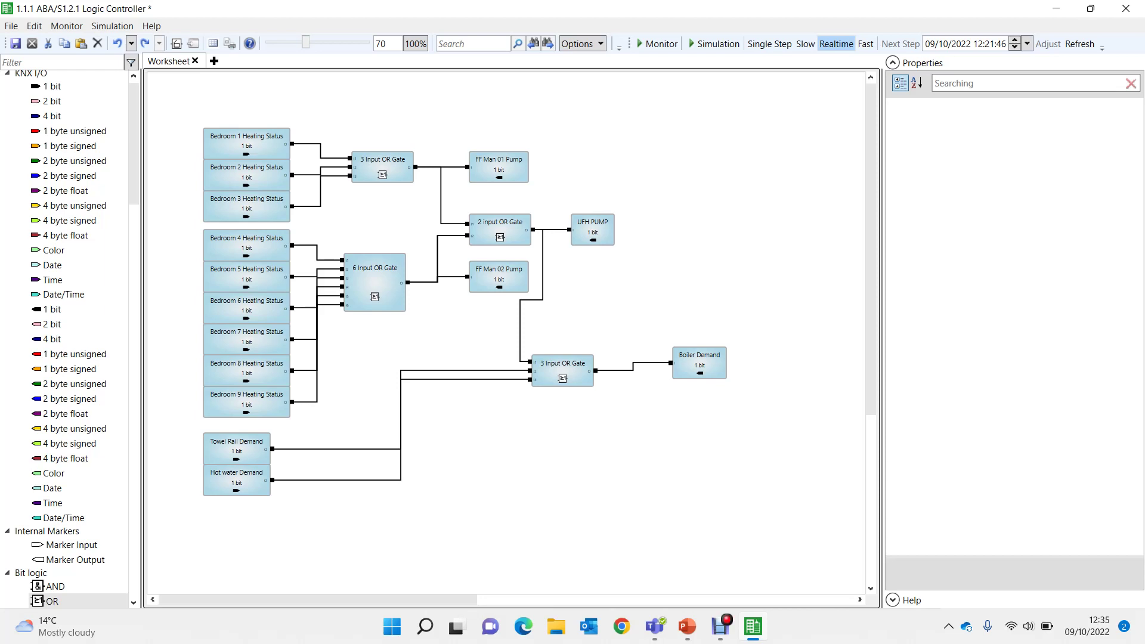
Move UFH PUMP, the 2 input OR Gate, FF Man 02 Pump and FF Man 01 Pump to the right to free space after the bedroom OR gates.
{"action": "left_click_drag", "start_coordinate": [593, 230], "coordinate": [694, 214]}
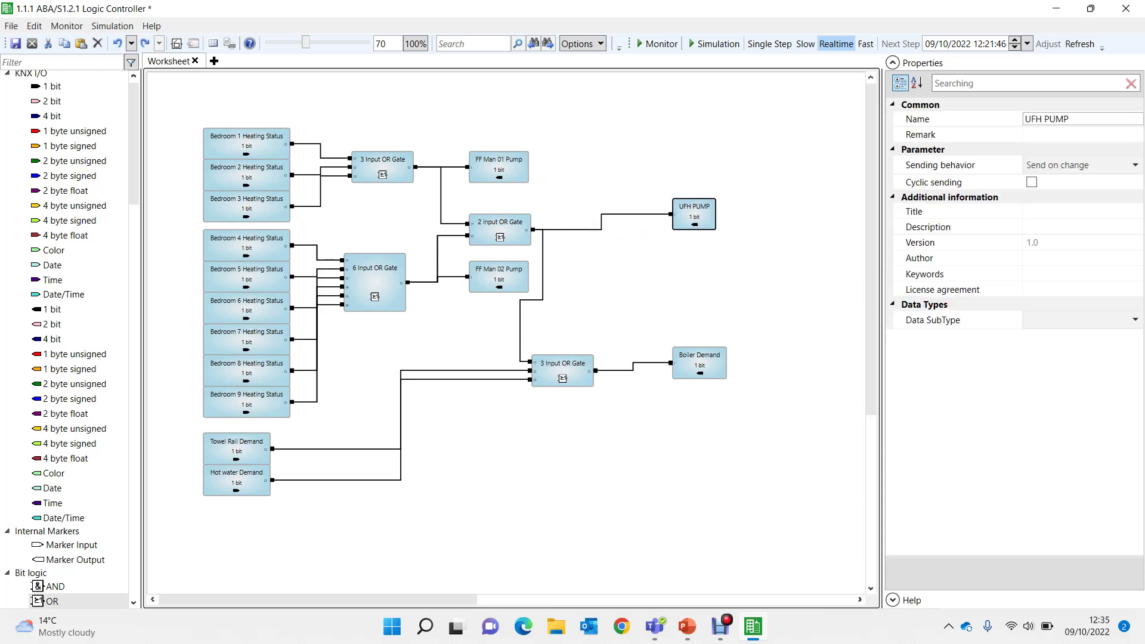
{"action": "left_click_drag", "start_coordinate": [500, 230], "coordinate": [594, 222]}
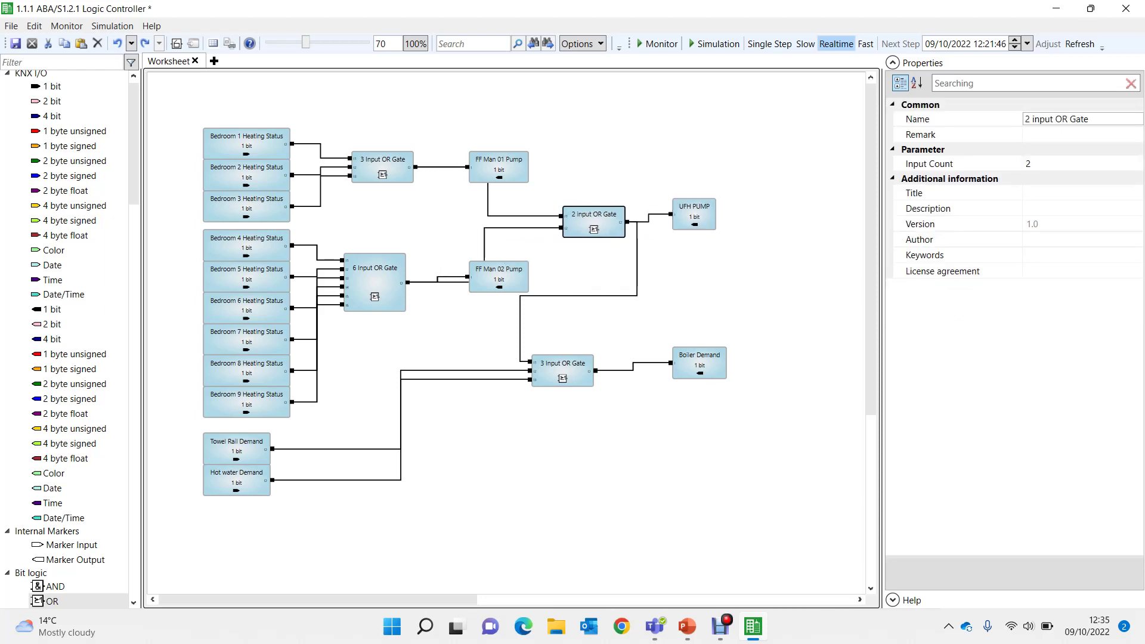
{"action": "left_click_drag", "start_coordinate": [499, 272], "coordinate": [577, 272]}
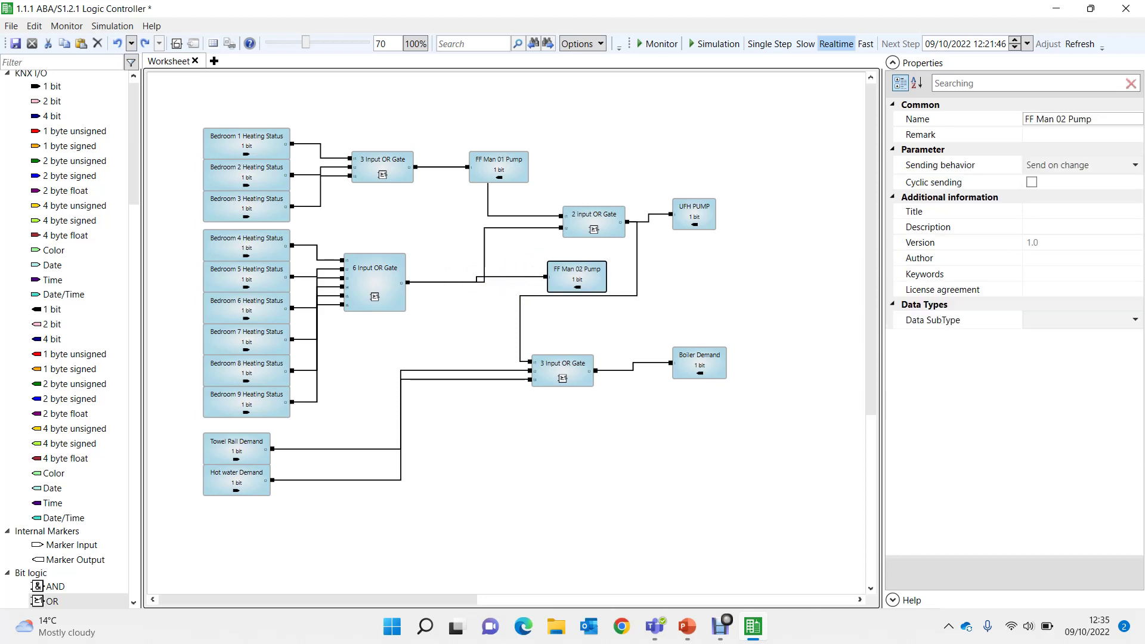
{"action": "left_click_drag", "start_coordinate": [499, 160], "coordinate": [545, 160]}
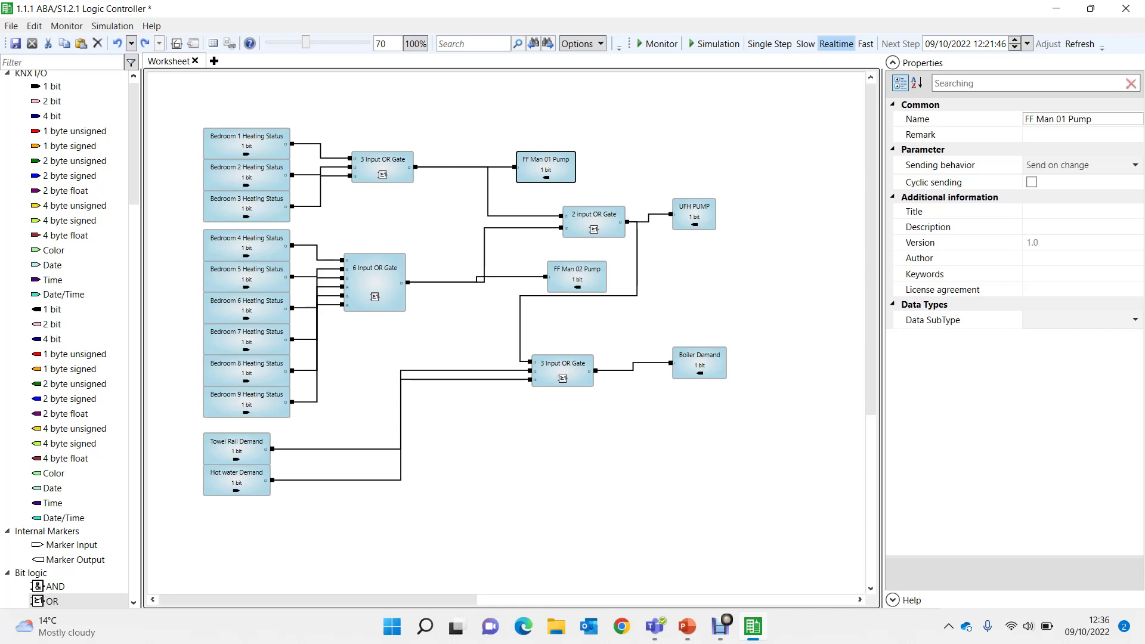
Delete the links from the 6 Input and upper 3 Input OR gates to the 2 input OR Gate and both FF Man pumps.
{"action": "left_click", "coordinate": [425, 282]}
{"action": "key", "text": "Delete"}
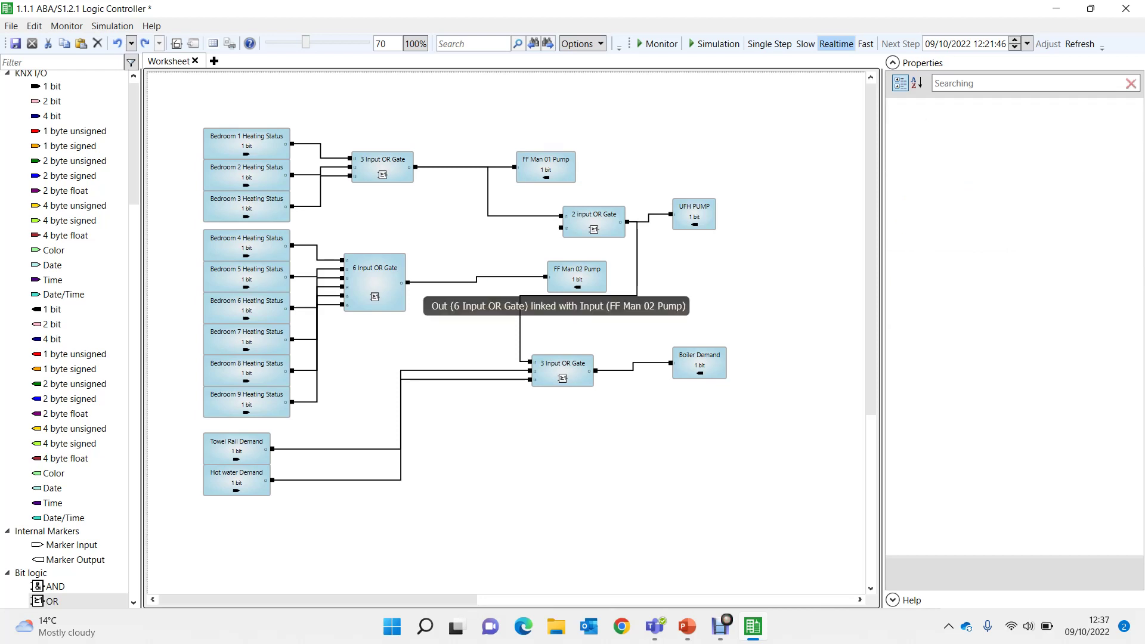
{"action": "left_click", "coordinate": [428, 282]}
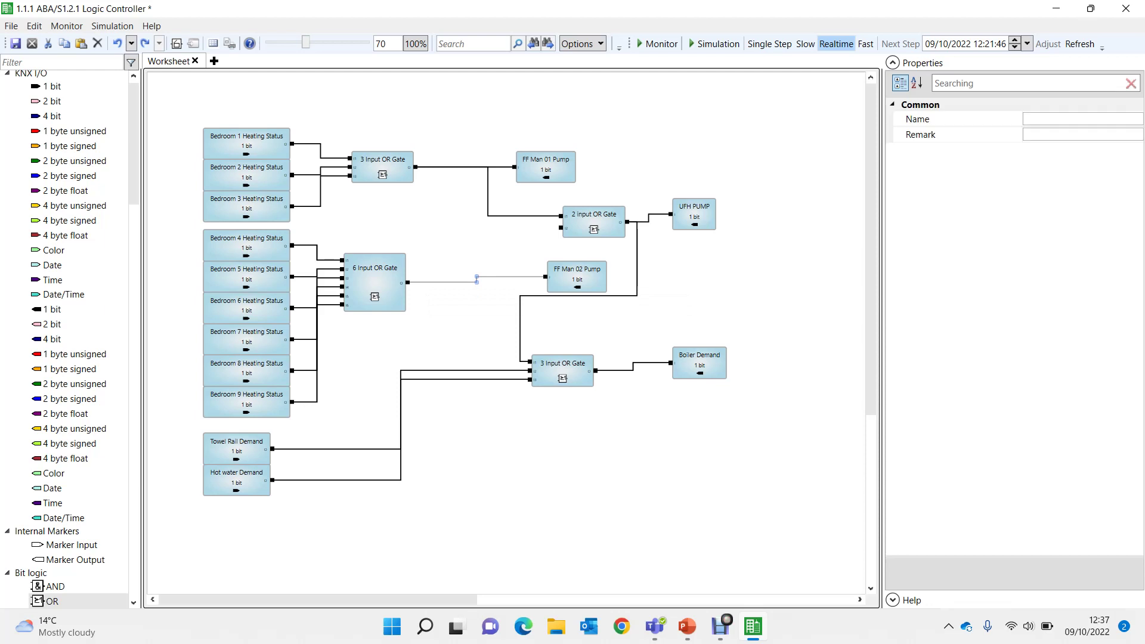
{"action": "key", "text": "Delete"}
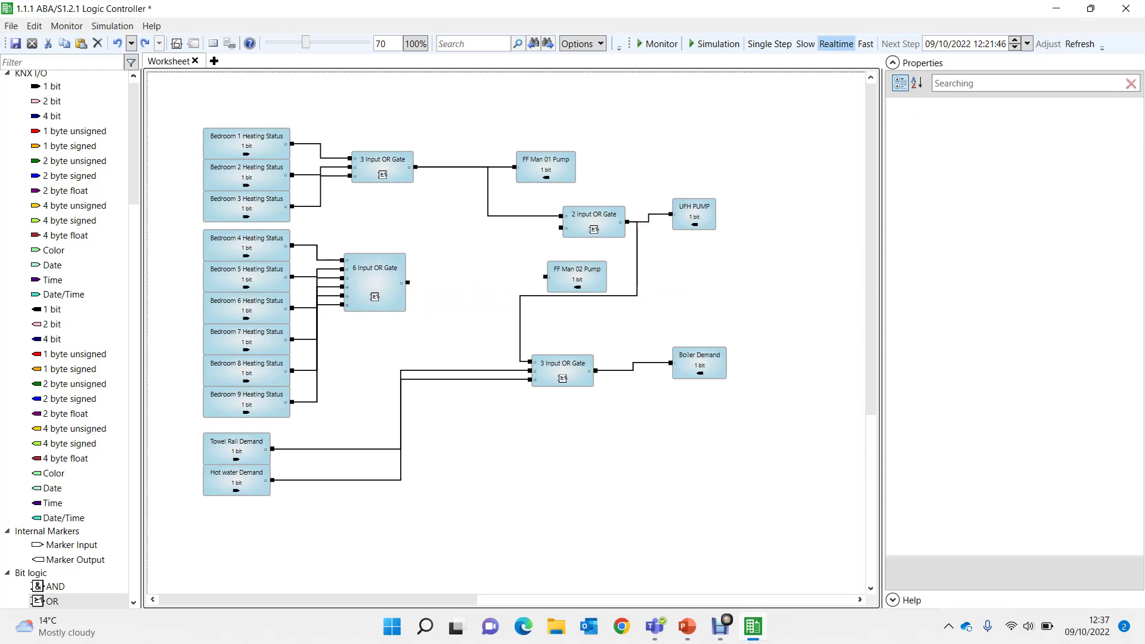
{"action": "left_click", "coordinate": [488, 197]}
{"action": "key", "text": "Delete"}
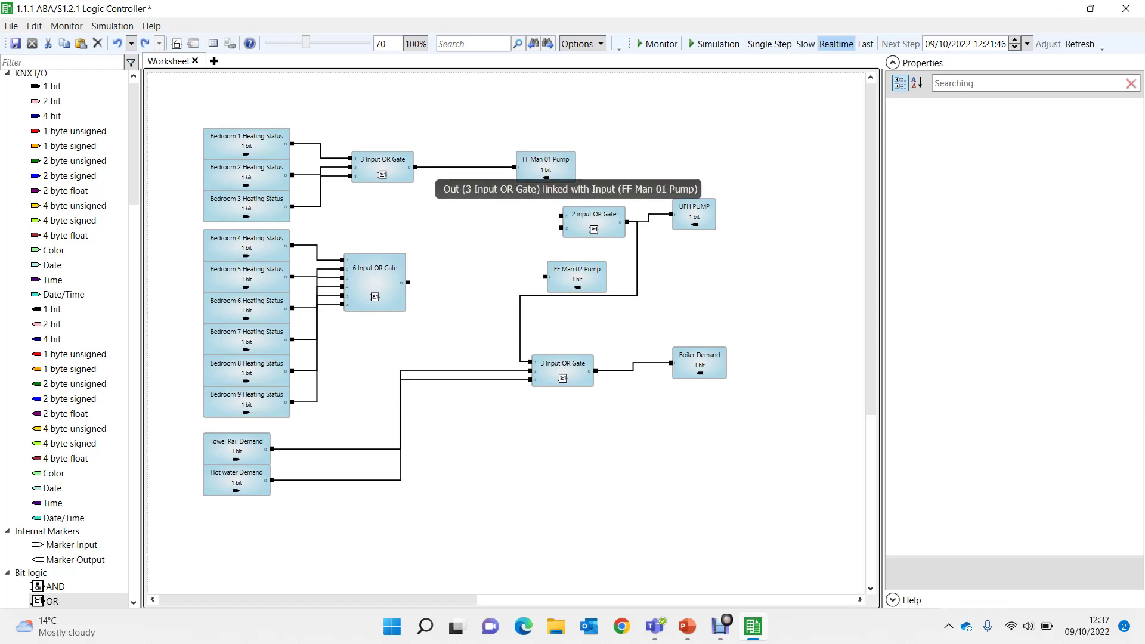
{"action": "left_click", "coordinate": [435, 167]}
{"action": "key", "text": "Delete"}
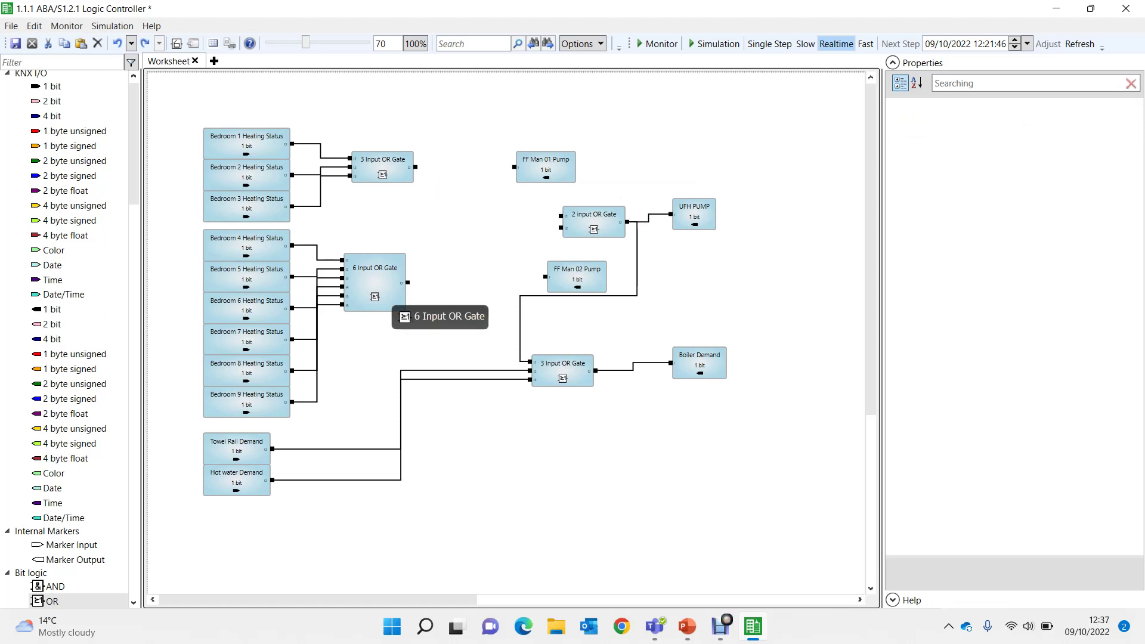
Shift the 6 Input OR Gate left and add a NOT gate below it, fed by Hot water Demand.
{"action": "left_click_drag", "start_coordinate": [382, 295], "coordinate": [366, 295]}
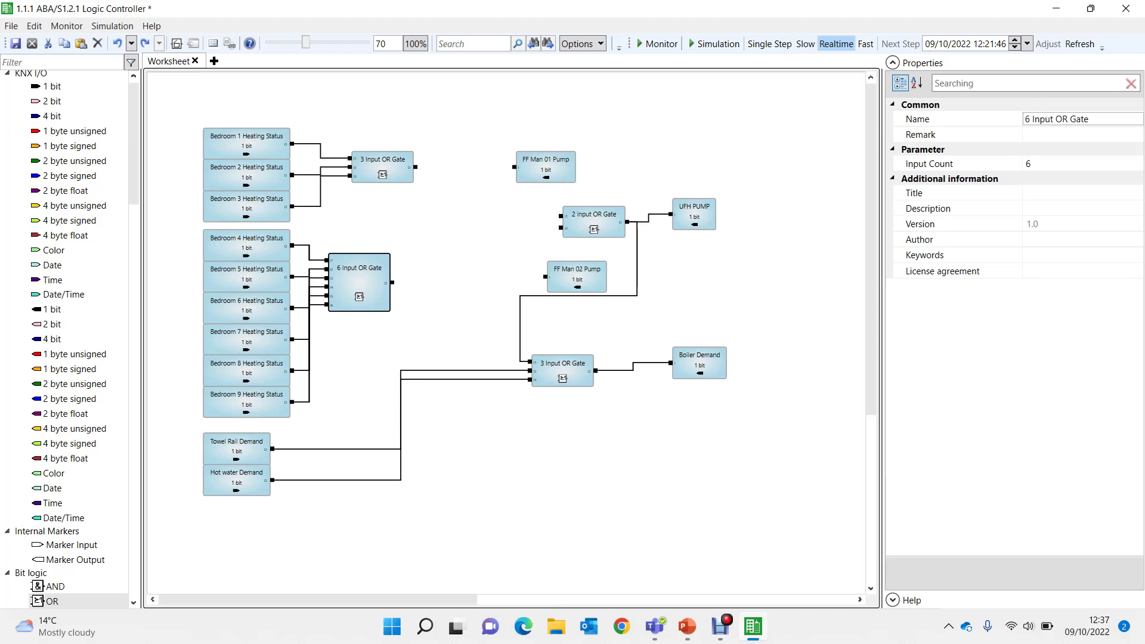
{"action": "scroll", "coordinate": [133, 603], "scroll_direction": "down", "scroll_amount": 2}
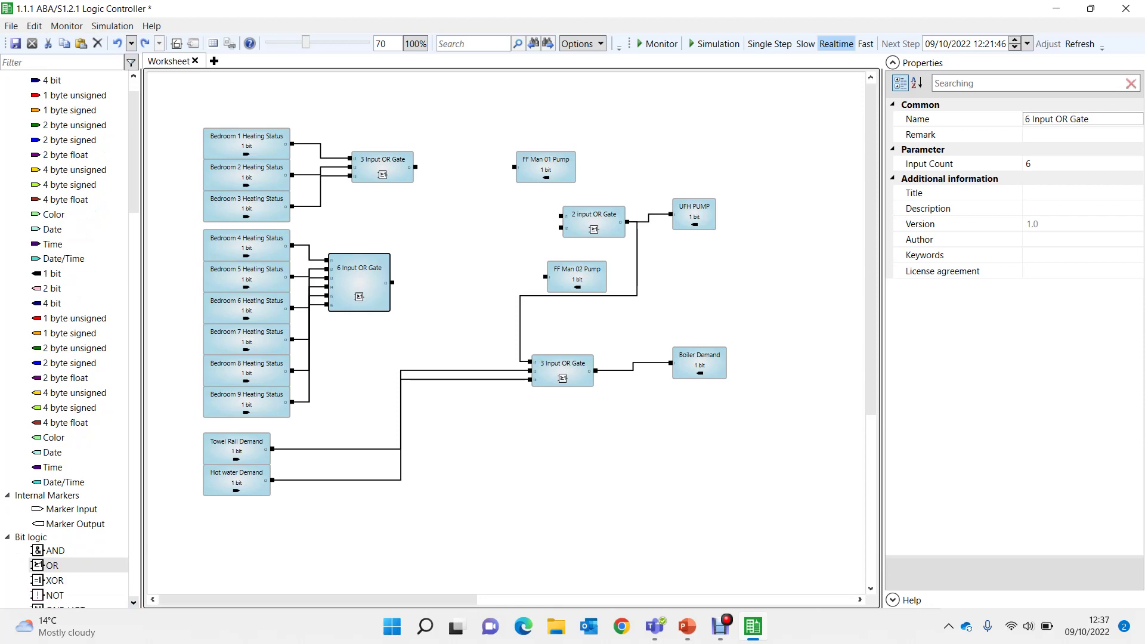
{"action": "scroll", "coordinate": [133, 603], "scroll_direction": "down", "scroll_amount": 2}
{"action": "left_click_drag", "start_coordinate": [53, 571], "coordinate": [367, 363]}
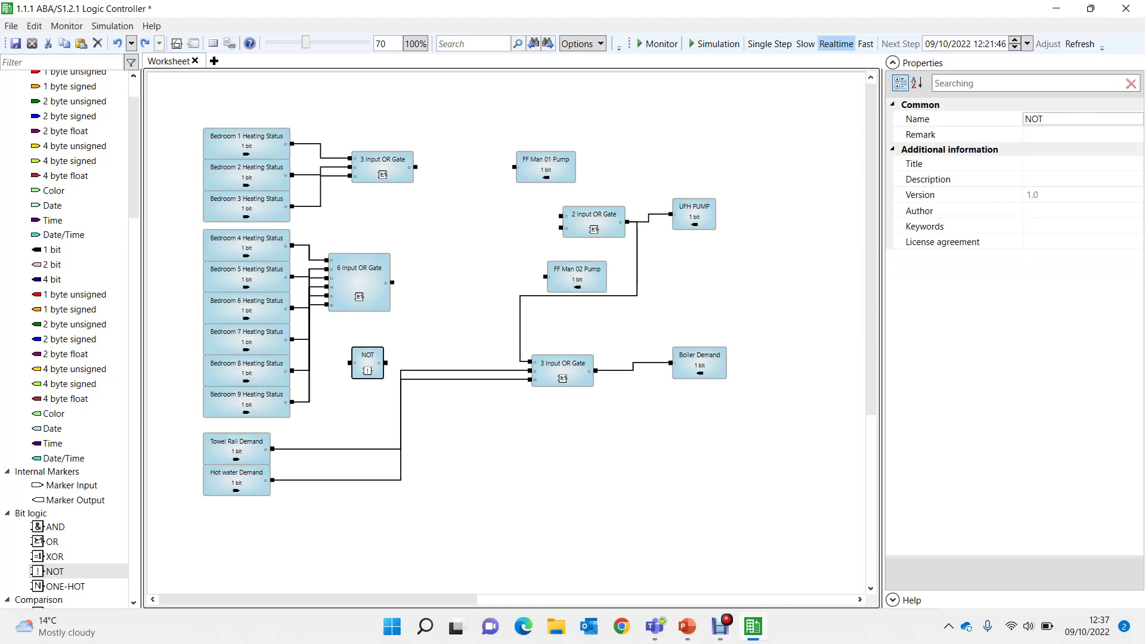
{"action": "left_click_drag", "start_coordinate": [272, 479], "coordinate": [351, 362]}
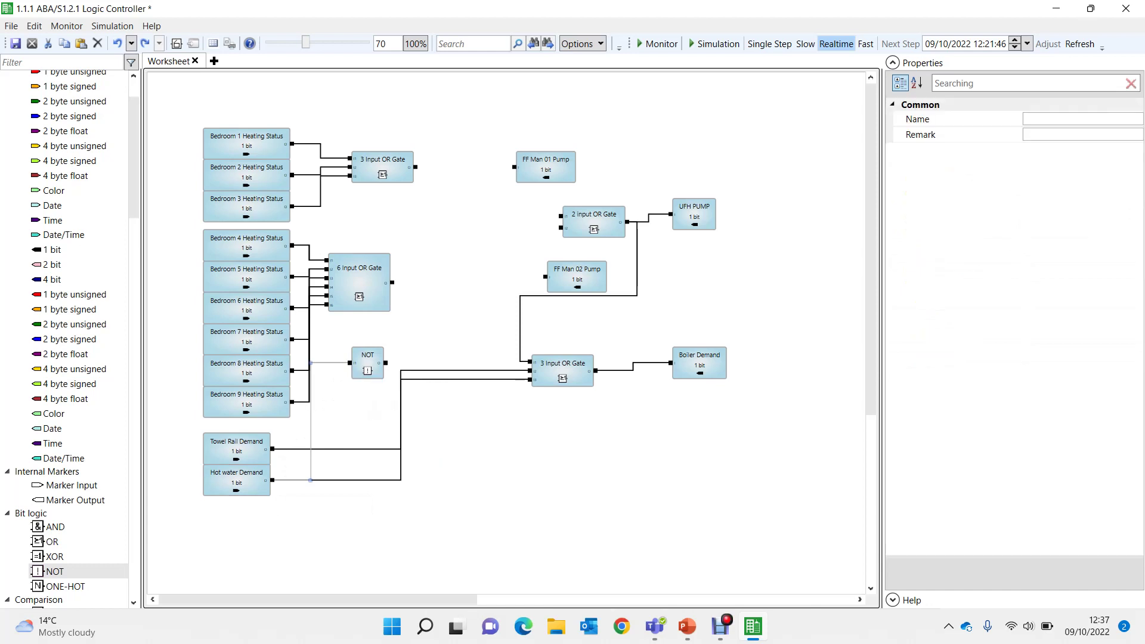
{"action": "left_click_drag", "start_coordinate": [367, 369], "coordinate": [359, 369]}
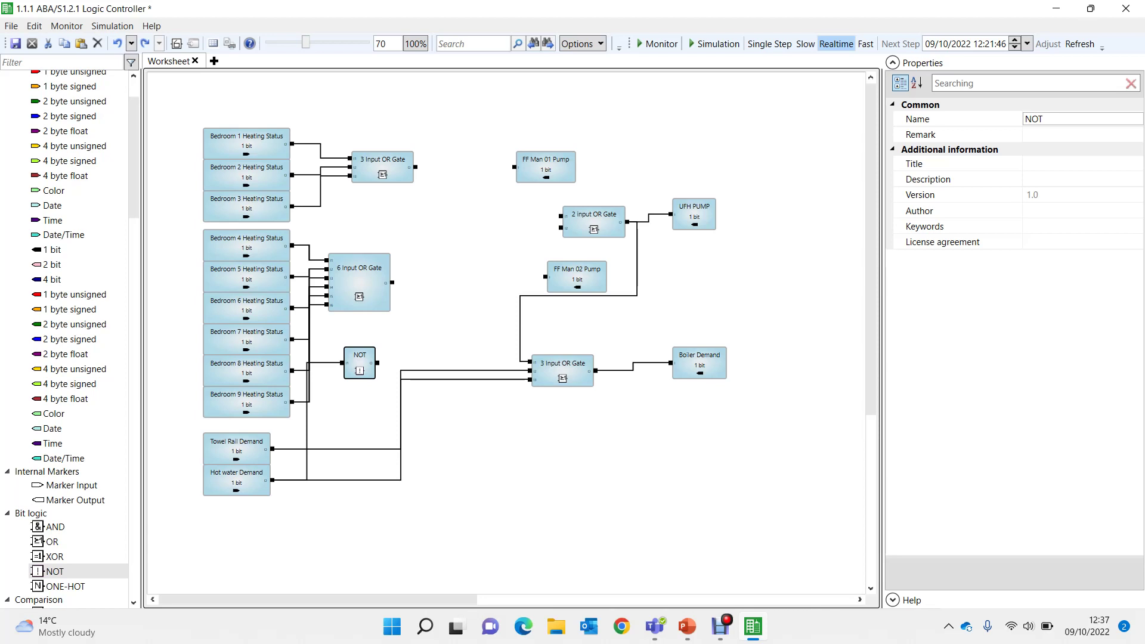
Add a two-input AND gate right of the 6 Input OR Gate and place a copy beside the upper 3 Input OR Gate.
{"action": "left_click_drag", "start_coordinate": [47, 527], "coordinate": [432, 324]}
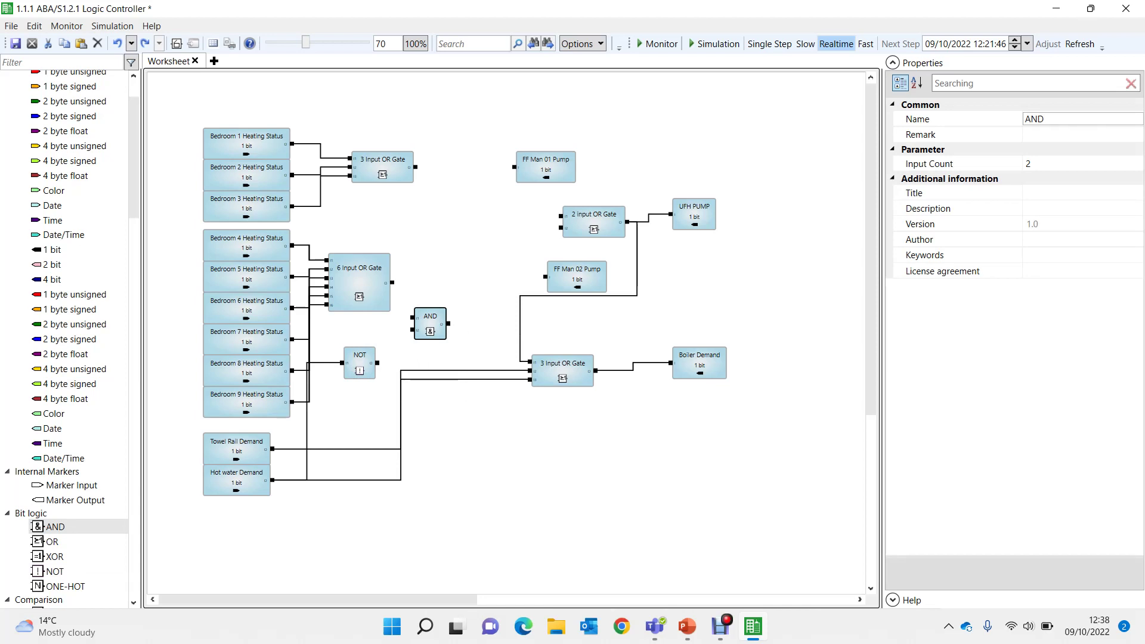
{"action": "key", "text": "ctrl+c"}
{"action": "key", "text": "ctrl+v"}
{"action": "left_click_drag", "start_coordinate": [451, 338], "coordinate": [447, 198]}
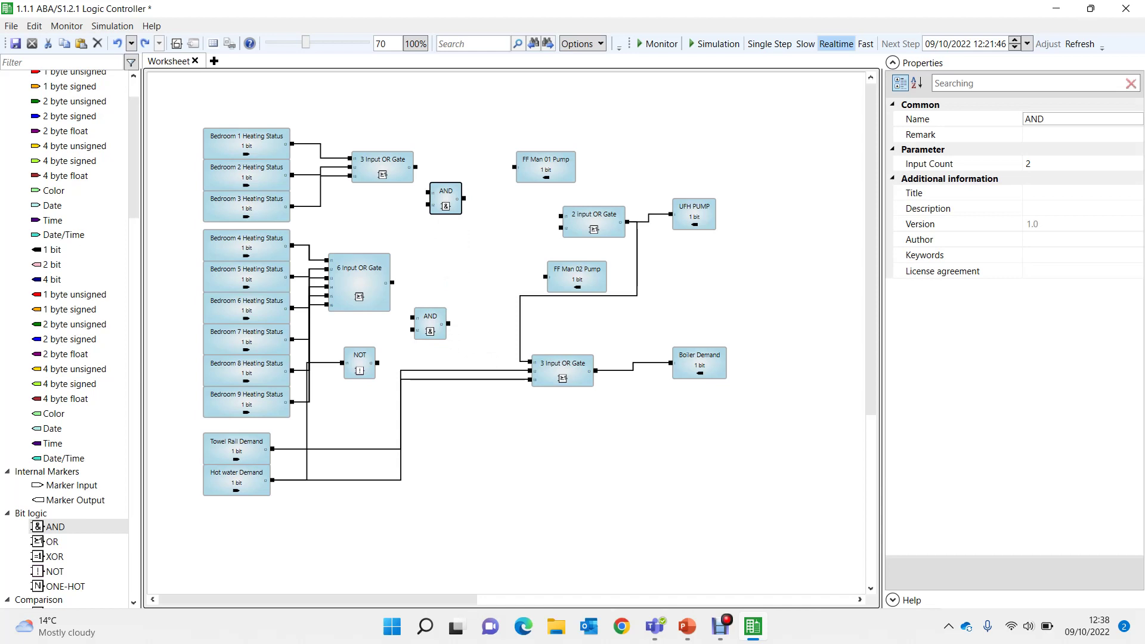
Connect the NOT output to the second input of both AND gates and each bedroom OR gate to its adjacent AND gate's first input.
{"action": "left_click_drag", "start_coordinate": [377, 363], "coordinate": [411, 328]}
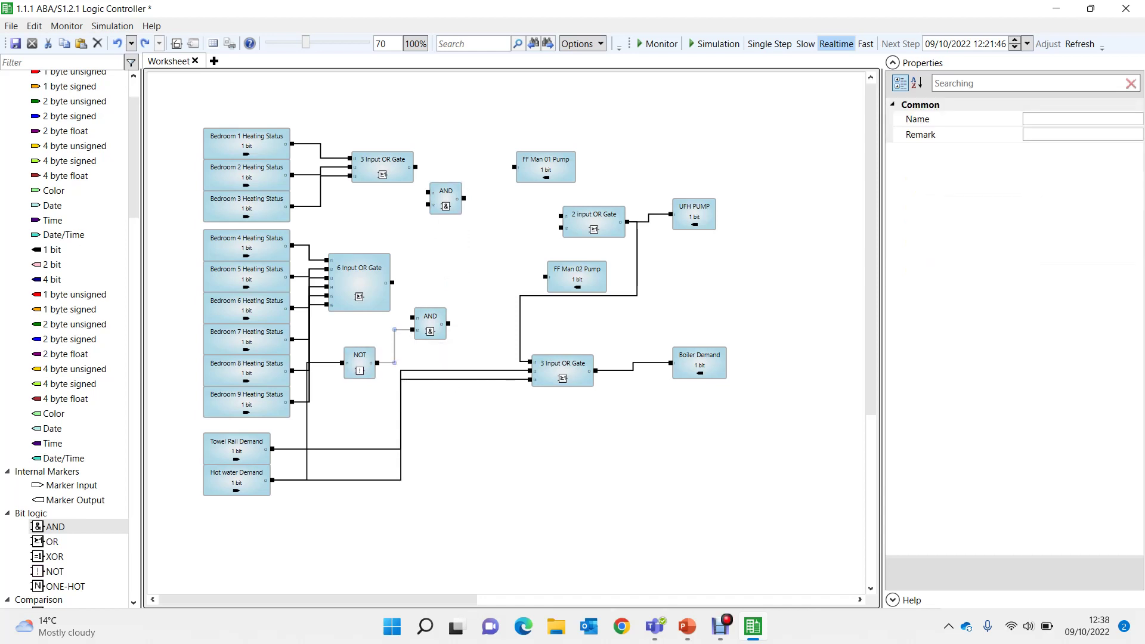
{"action": "left_click_drag", "start_coordinate": [377, 363], "coordinate": [428, 204]}
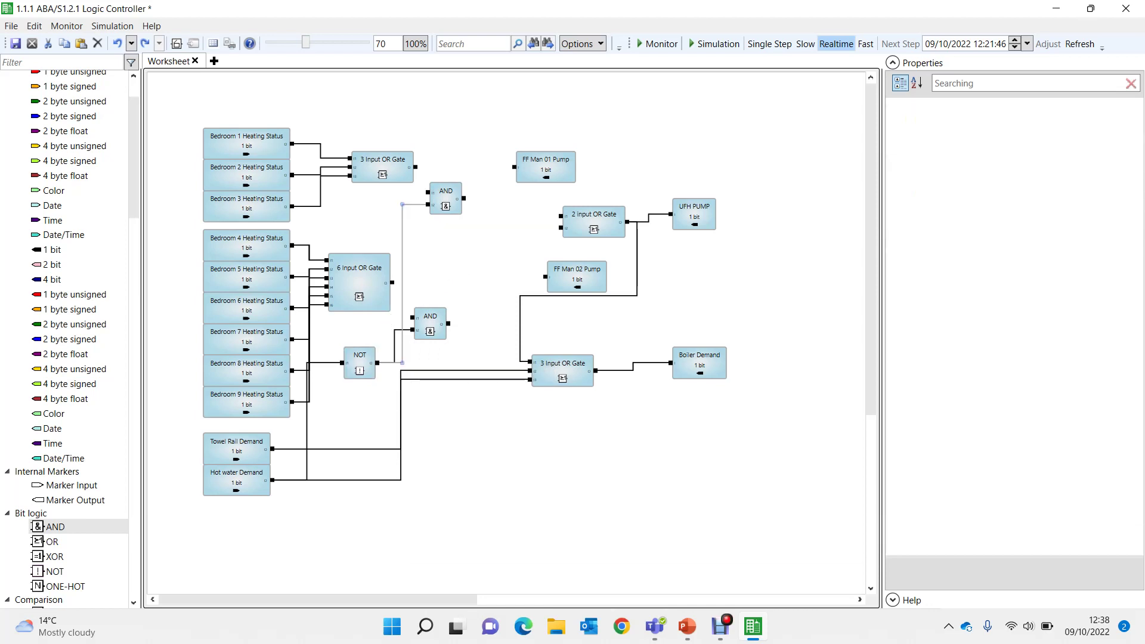
{"action": "left_click_drag", "start_coordinate": [392, 282], "coordinate": [413, 318]}
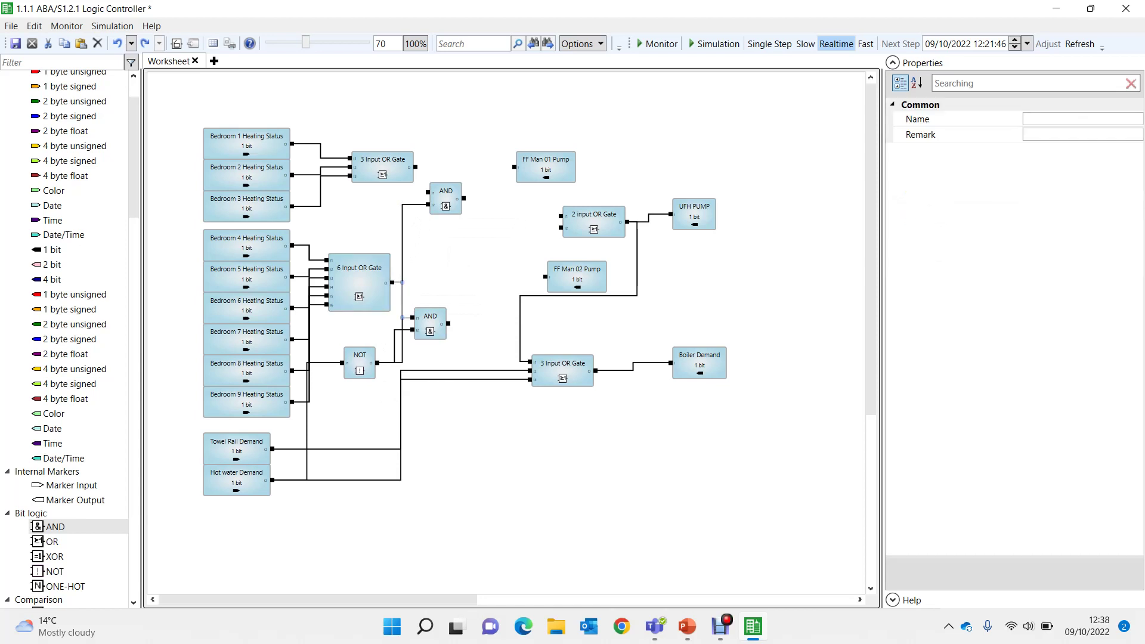
{"action": "left_click_drag", "start_coordinate": [415, 167], "coordinate": [427, 192]}
Connect the upper AND output to FF Man 01 Pump, the lower one to FF Man 02 Pump, and both to the 2 input OR Gate.
{"action": "left_click_drag", "start_coordinate": [463, 198], "coordinate": [517, 168]}
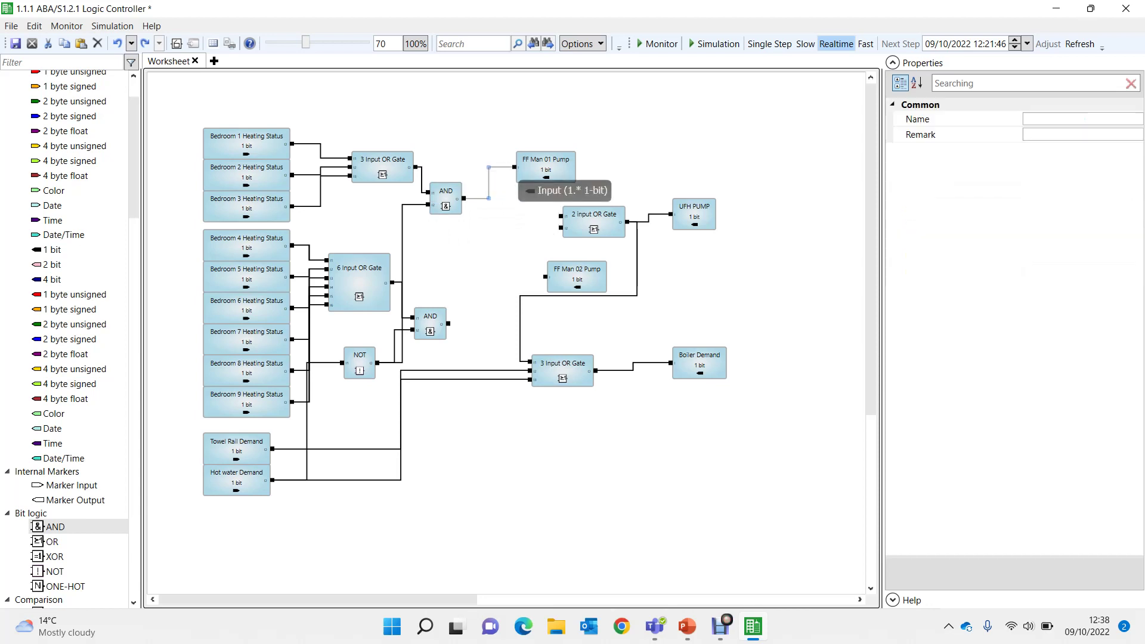
{"action": "left_click_drag", "start_coordinate": [464, 198], "coordinate": [561, 216]}
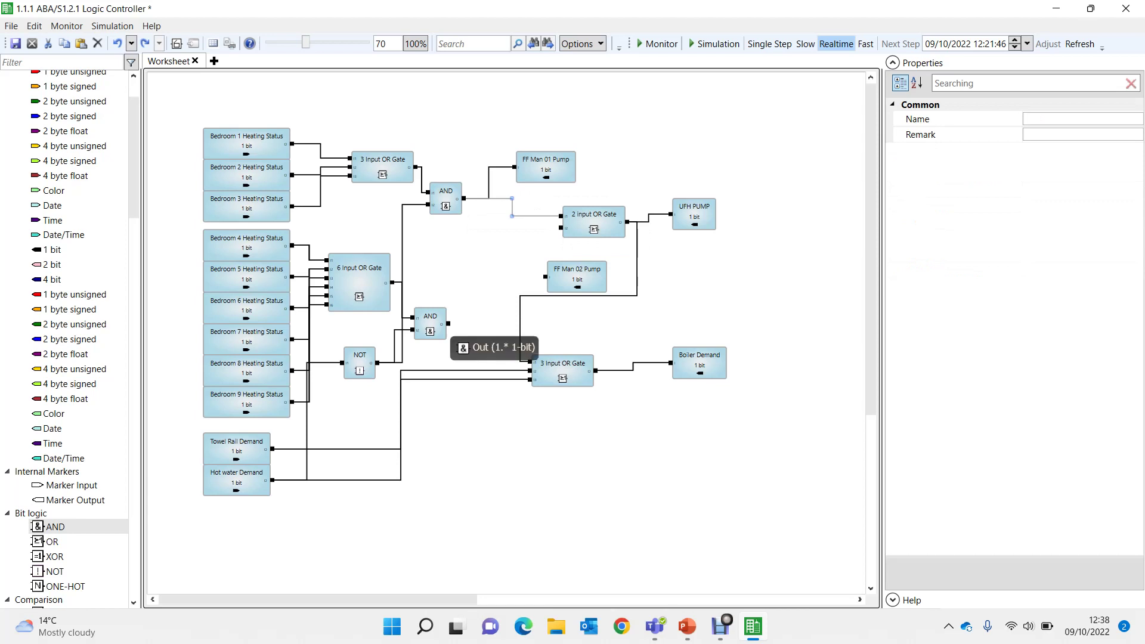
{"action": "left_click_drag", "start_coordinate": [448, 324], "coordinate": [561, 227]}
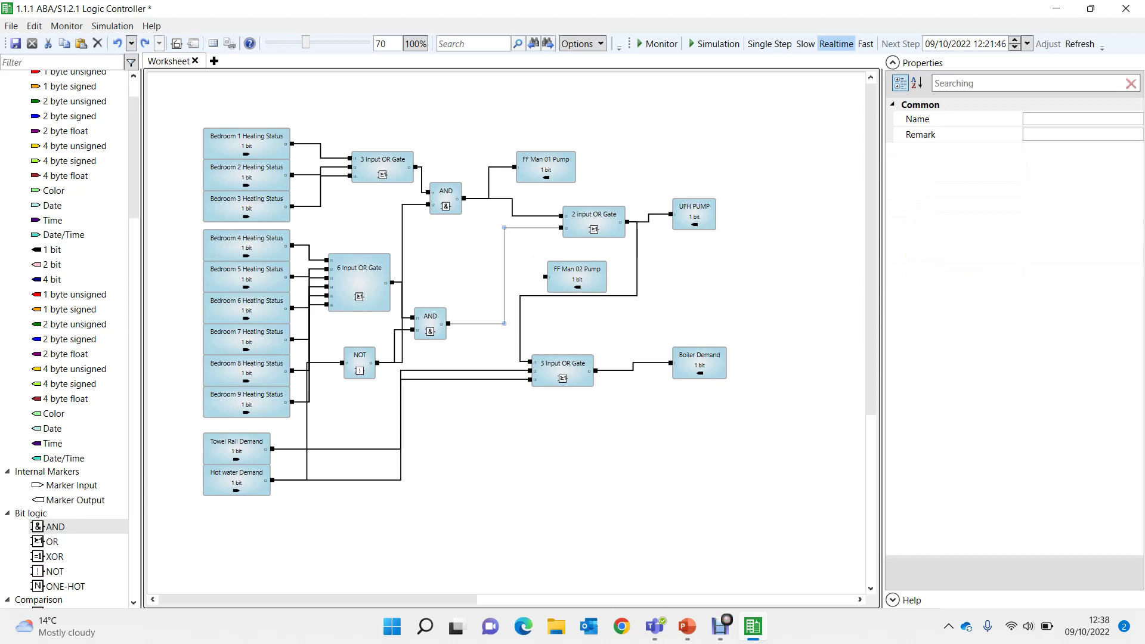
{"action": "left_click_drag", "start_coordinate": [448, 324], "coordinate": [547, 278]}
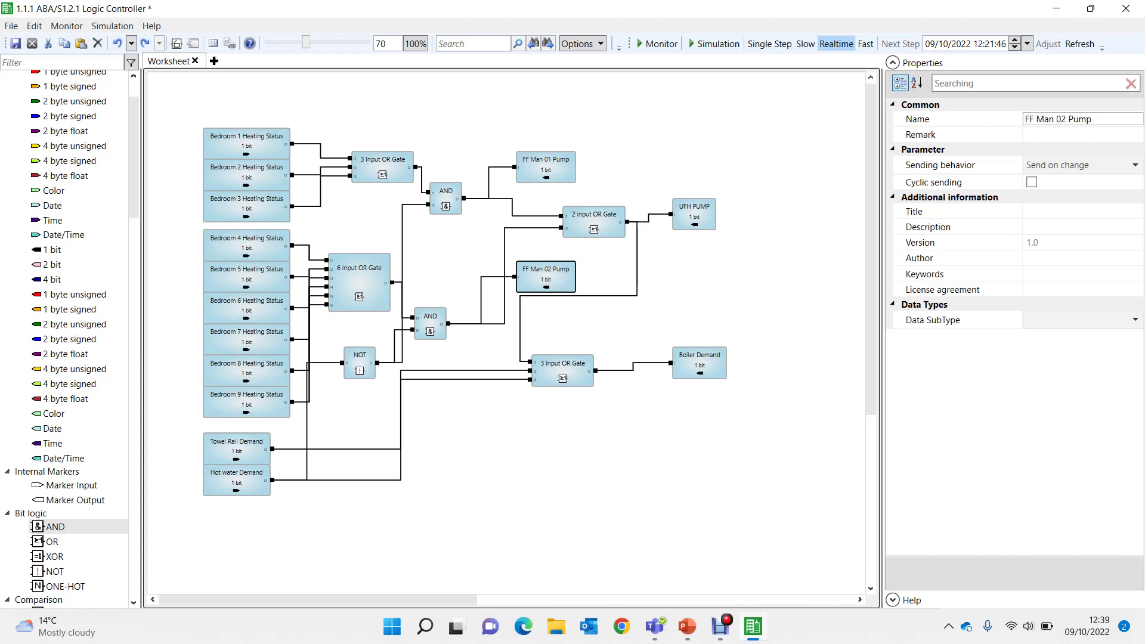
Start the simulation and set the Hot water Demand value to 0.
{"action": "left_click", "coordinate": [715, 44]}
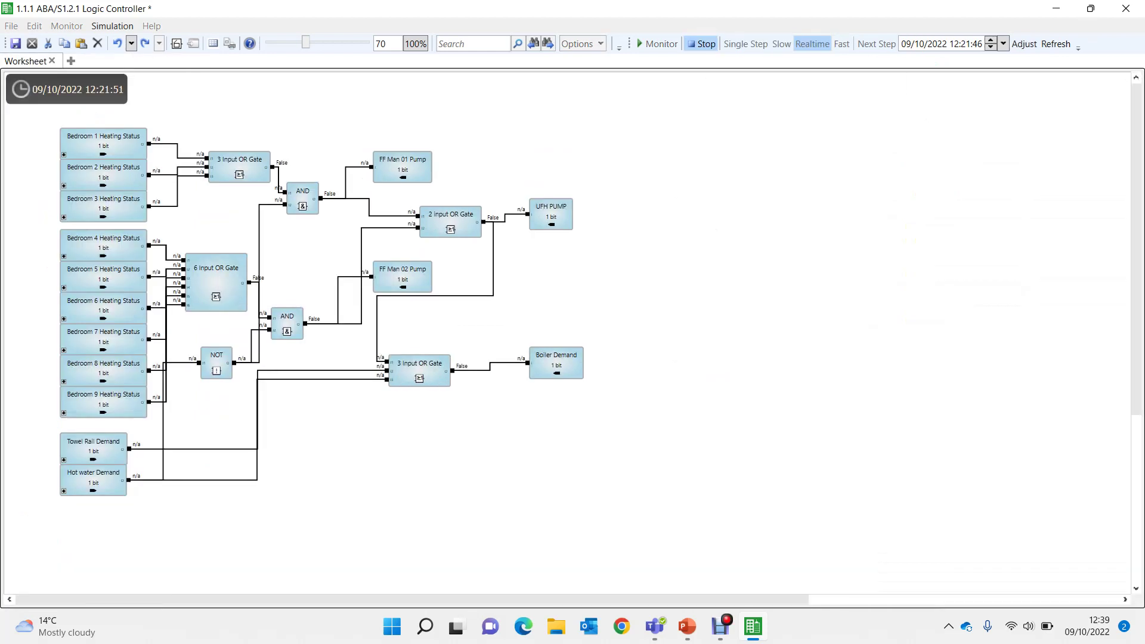
{"action": "left_click", "coordinate": [93, 480]}
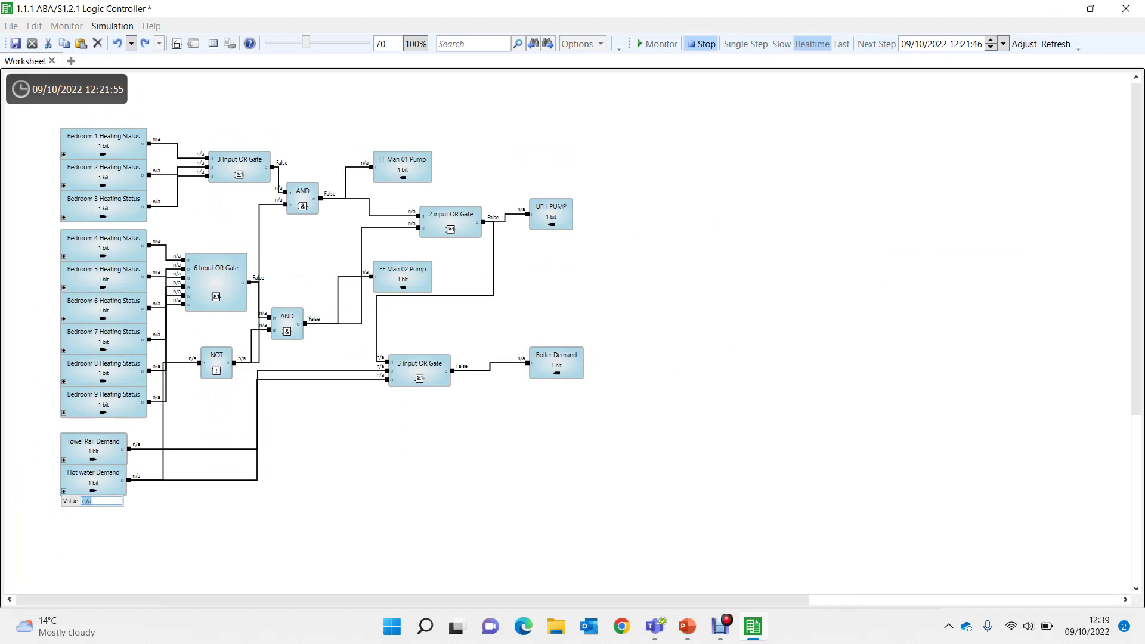
{"action": "type", "text": "0"}
{"action": "key", "text": "Return"}
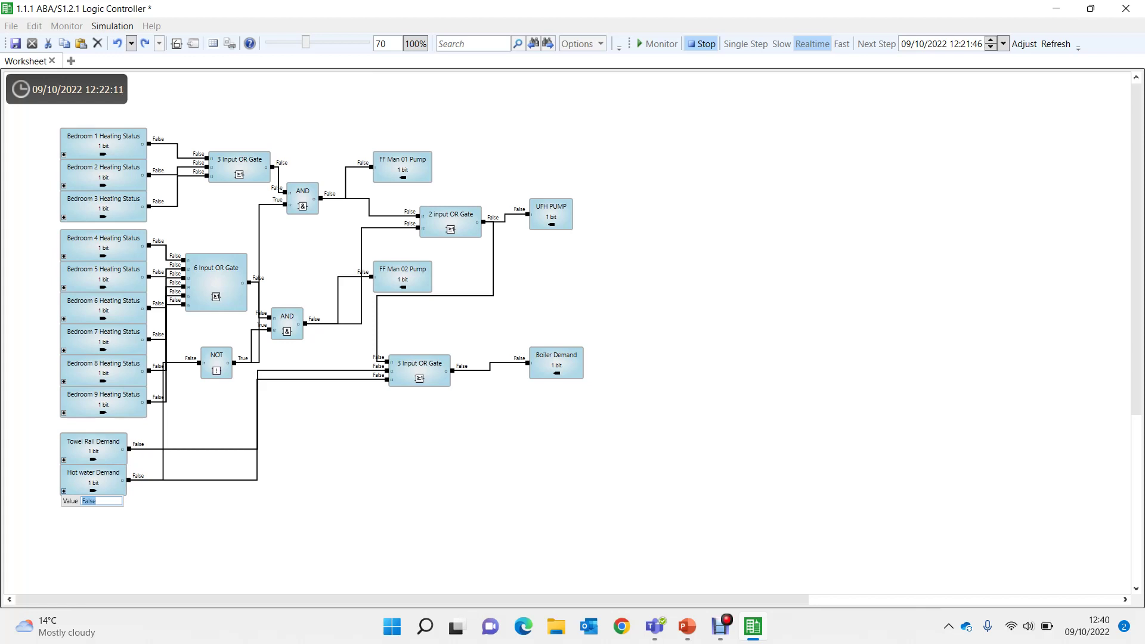
Test Bedroom 1 Heating Status with the value 1 in the simulation and reset it to False.
{"action": "left_click", "coordinate": [103, 143]}
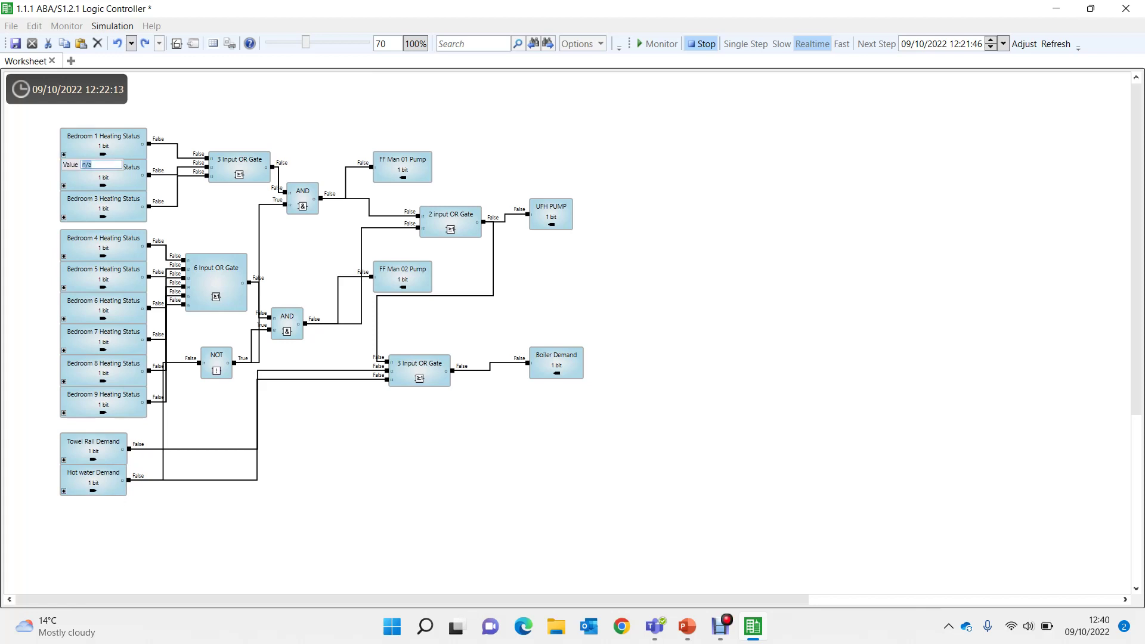
{"action": "type", "text": "1"}
{"action": "key", "text": "Return"}
{"action": "left_click", "coordinate": [94, 164]}
{"action": "key", "text": "BackSpace"}
{"action": "key", "text": "BackSpace"}
{"action": "key", "text": "BackSpace"}
{"action": "key", "text": "BackSpace"}
{"action": "key", "text": "Return"}
{"action": "key", "text": "Escape"}
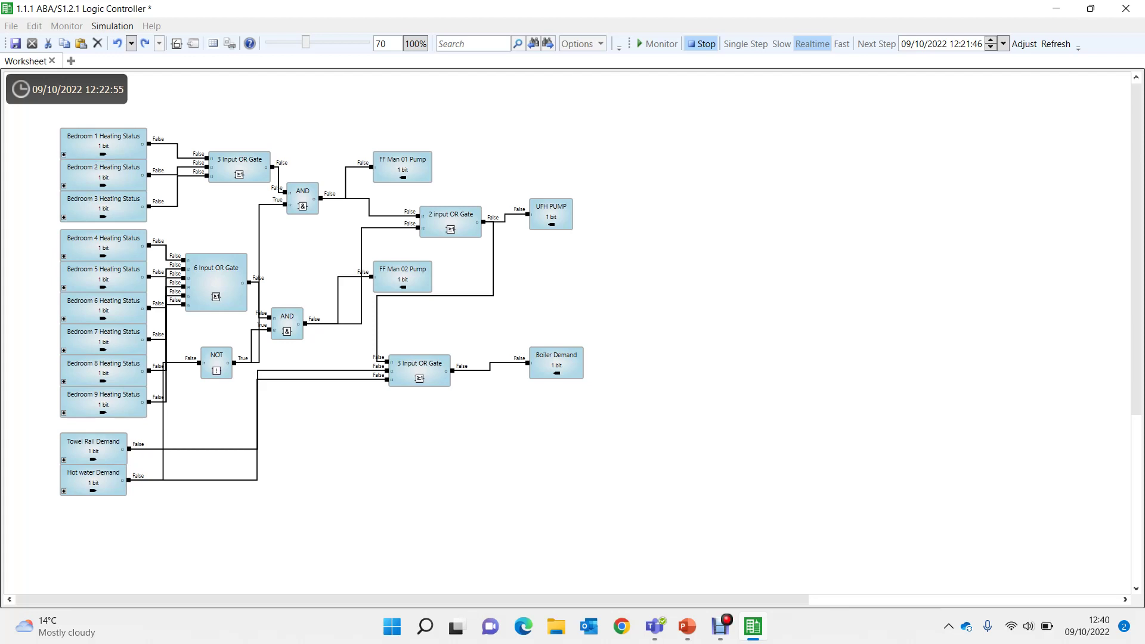
Set the simulated Bedroom 6 Heating Status value to True.
{"action": "left_click", "coordinate": [63, 319]}
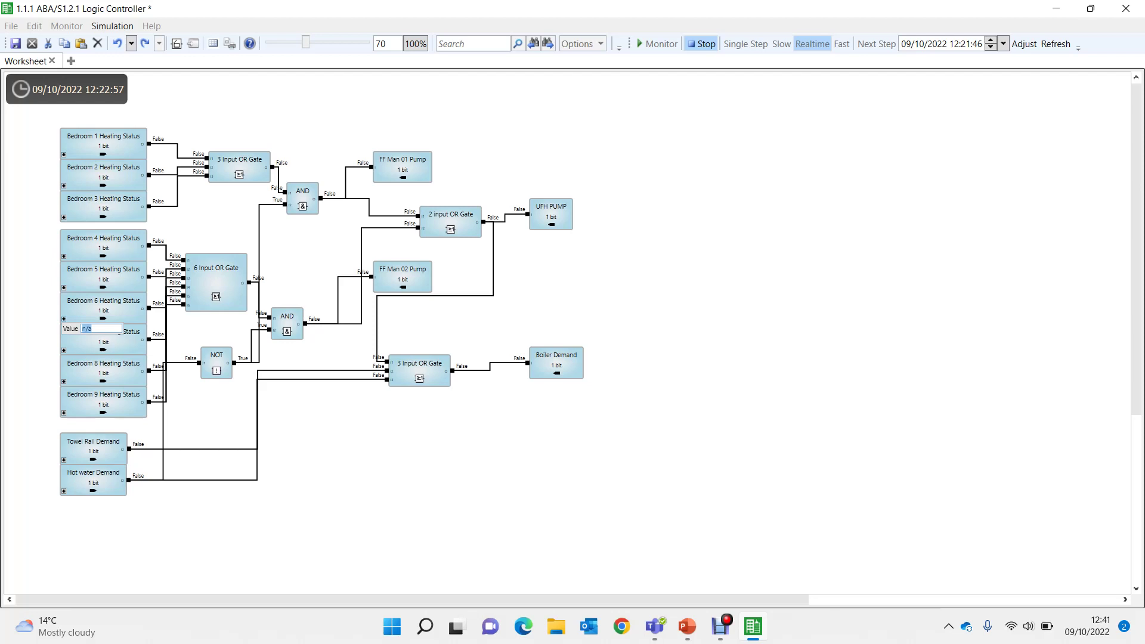
{"action": "type", "text": "True"}
{"action": "key", "text": "Return"}
Set the simulated Hot water Demand value to 1 to test the hot-water override of the pumps.
{"action": "left_click", "coordinate": [93, 480]}
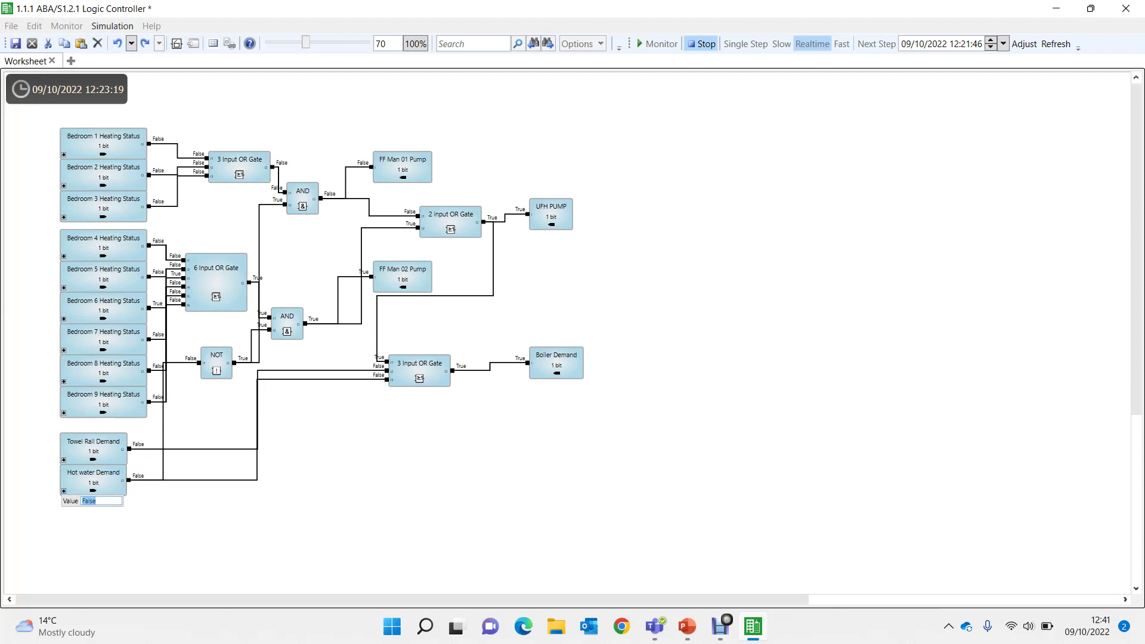
{"action": "type", "text": "1"}
{"action": "key", "text": "Return"}
{"action": "key", "text": "Return"}
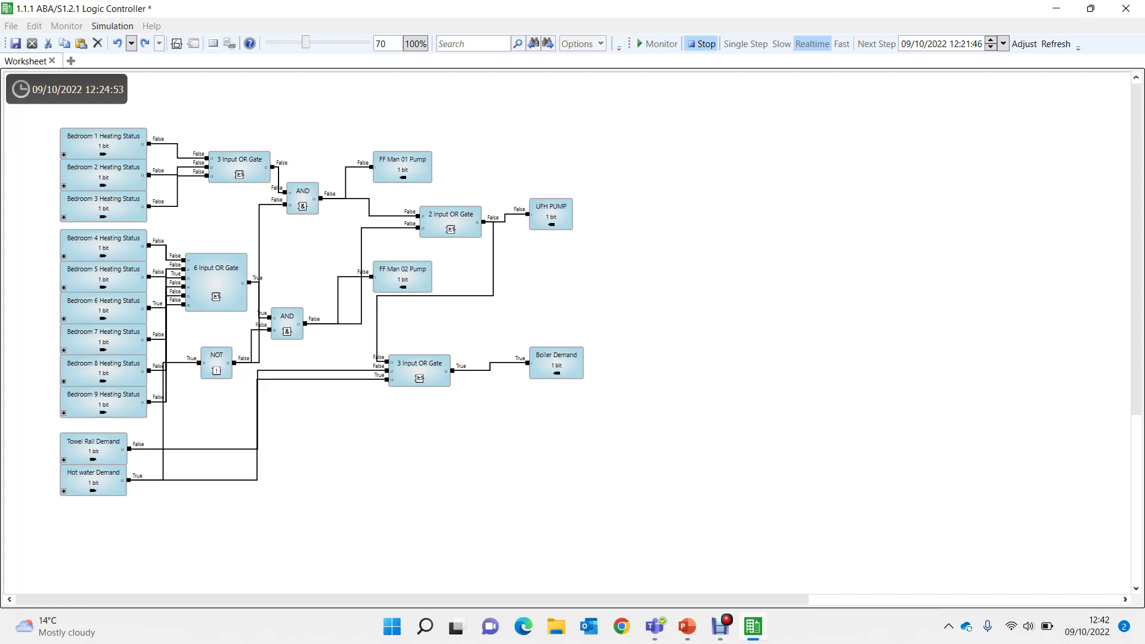
Stop the simulation and place a 2 byte float KNX input block below the Hot water Demand block.
{"action": "left_click", "coordinate": [701, 44]}
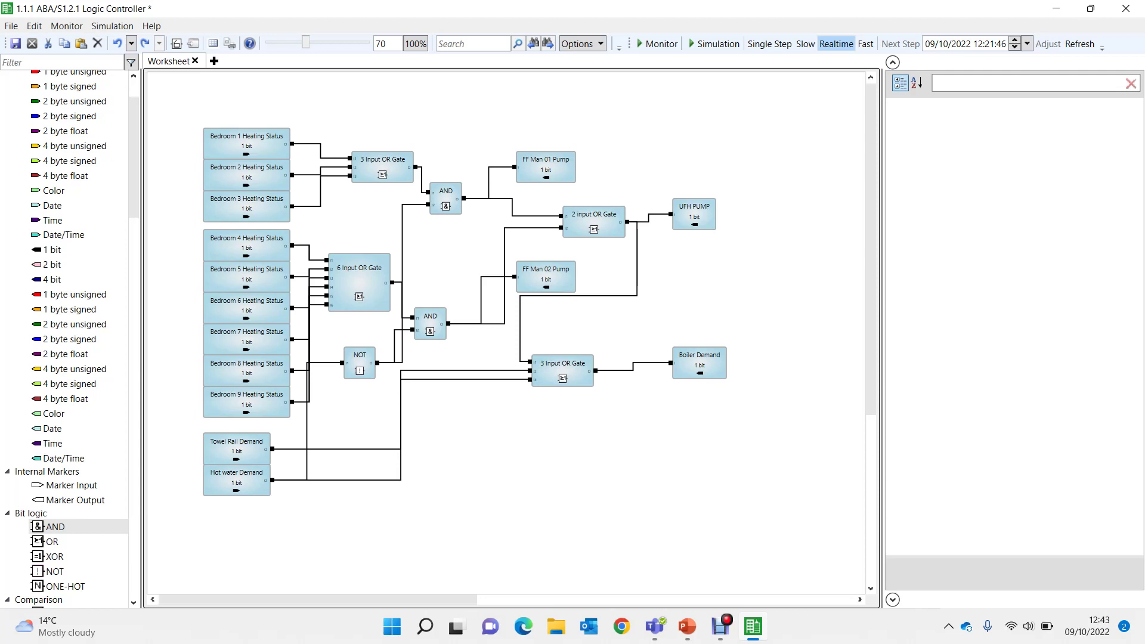
{"action": "scroll", "coordinate": [72, 334], "scroll_direction": "down", "scroll_amount": 1}
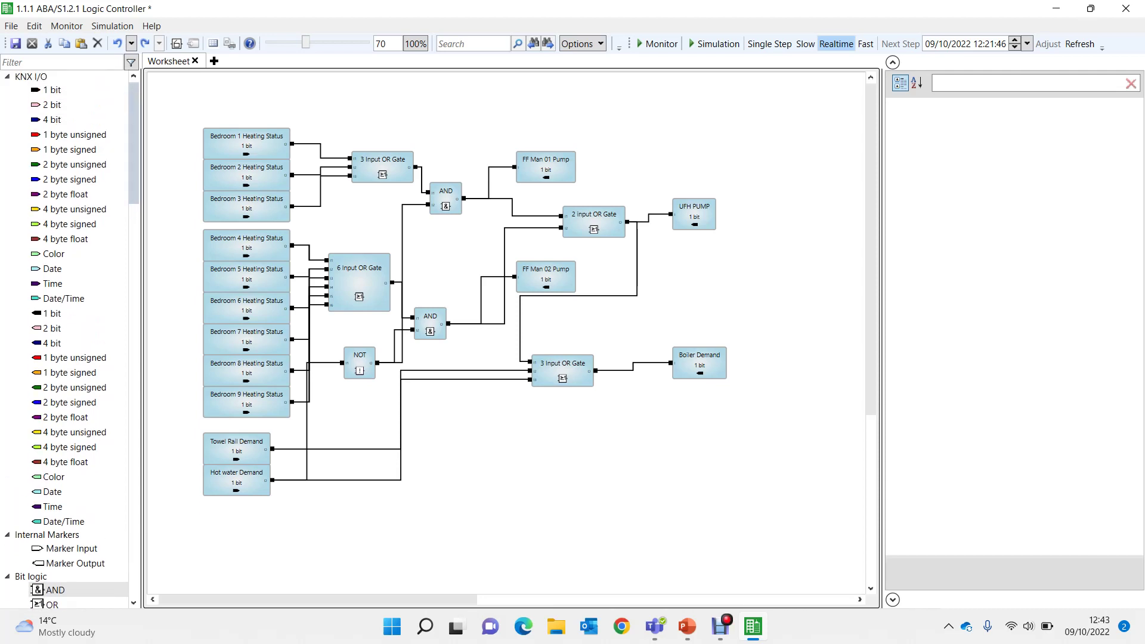
{"action": "scroll", "coordinate": [71, 334], "scroll_direction": "down", "scroll_amount": 4}
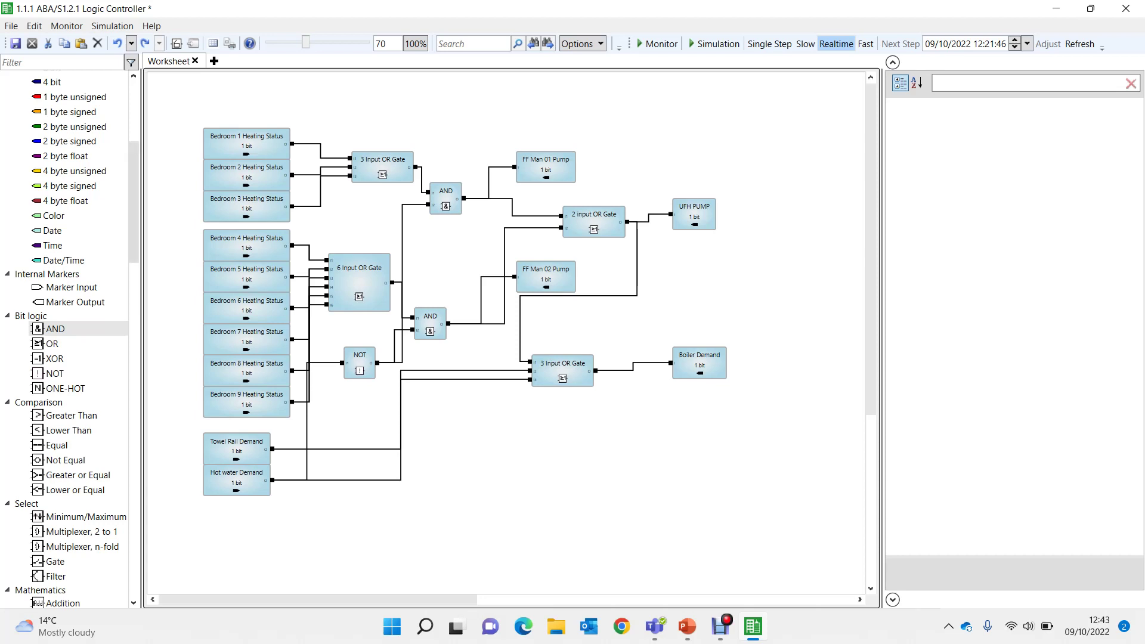
{"action": "scroll", "coordinate": [134, 202], "scroll_direction": "up", "scroll_amount": 5}
{"action": "scroll", "coordinate": [66, 337], "scroll_direction": "down", "scroll_amount": 2}
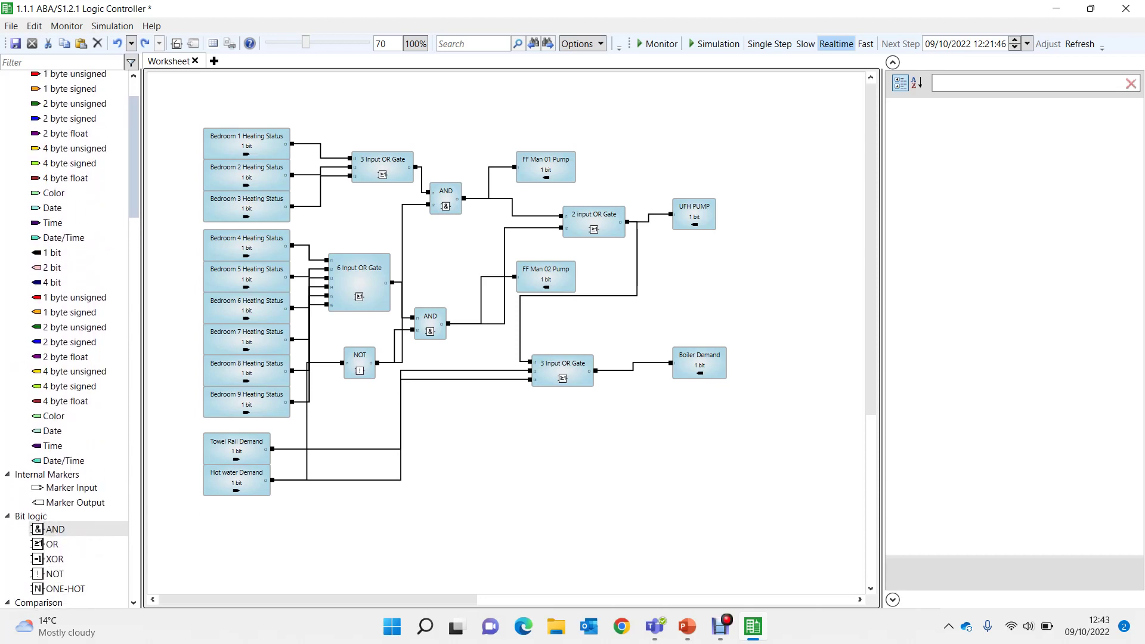
{"action": "scroll", "coordinate": [65, 337], "scroll_direction": "up", "scroll_amount": 3}
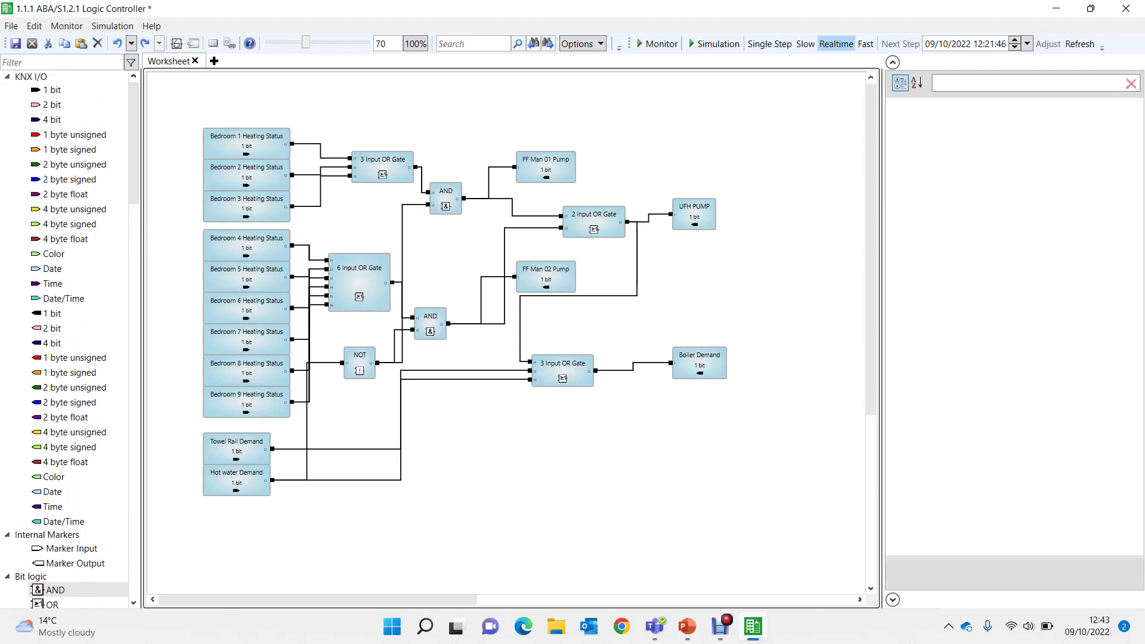
{"action": "left_click_drag", "start_coordinate": [65, 194], "coordinate": [221, 558]}
{"action": "left_click", "coordinate": [221, 559]}
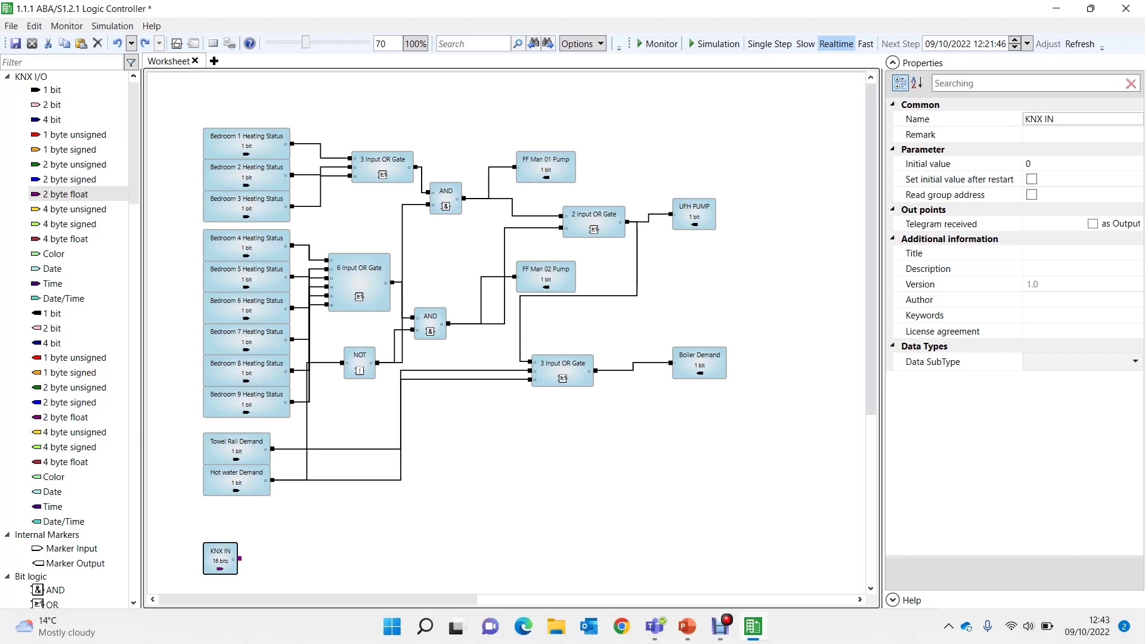
{"action": "scroll", "coordinate": [506, 334], "scroll_direction": "down", "scroll_amount": 5}
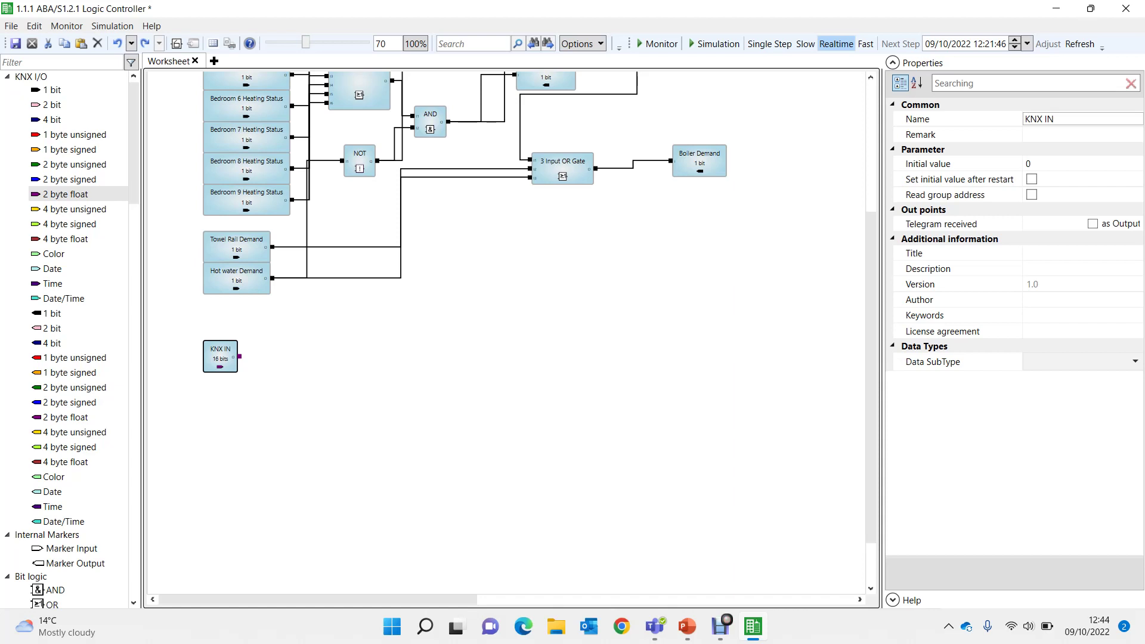
{"action": "left_click_drag", "start_coordinate": [226, 358], "coordinate": [217, 382]}
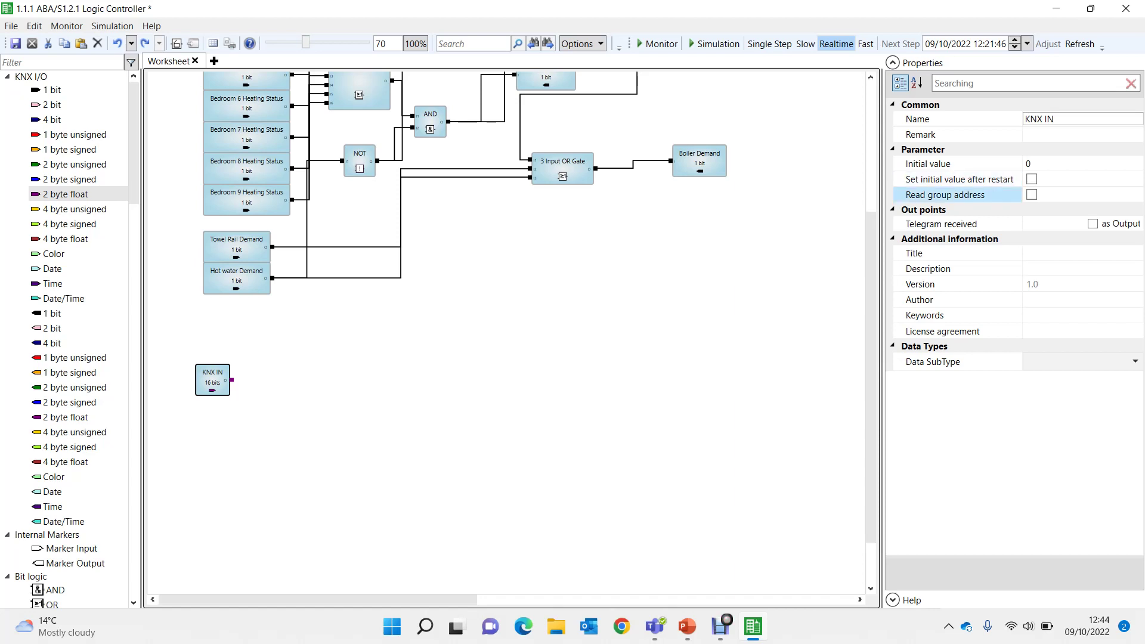
Rename the new 2 byte float input block as External Temprature and move it slightly lower on the worksheet.
{"action": "left_click", "coordinate": [1054, 119]}
{"action": "key", "text": "BackSpace"}
{"action": "key", "text": "BackSpace"}
{"action": "key", "text": "BackSpace"}
{"action": "key", "text": "BackSpace"}
{"action": "key", "text": "BackSpace"}
{"action": "key", "text": "BackSpace"}
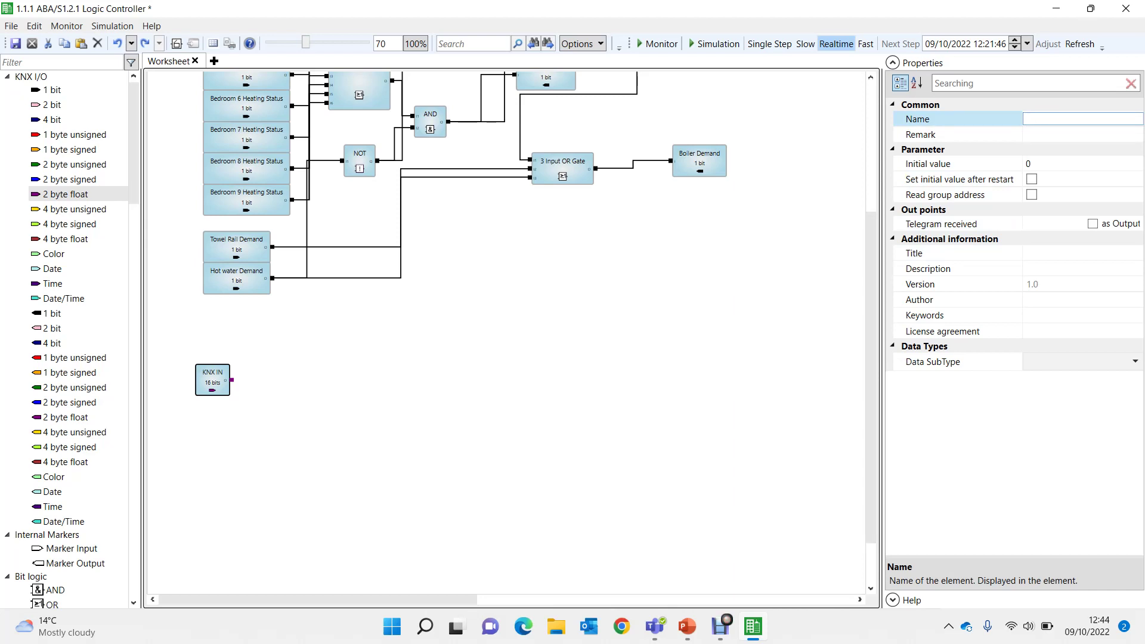
{"action": "type", "text": "External Temprature"}
{"action": "key", "text": "Return"}
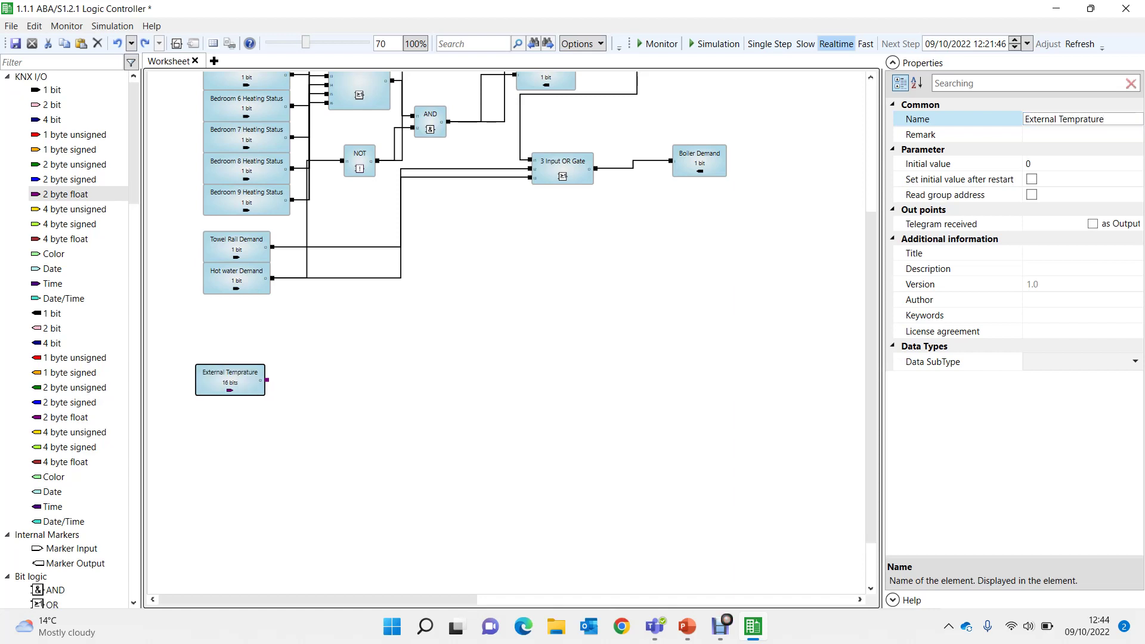
{"action": "left_click_drag", "start_coordinate": [230, 380], "coordinate": [222, 419]}
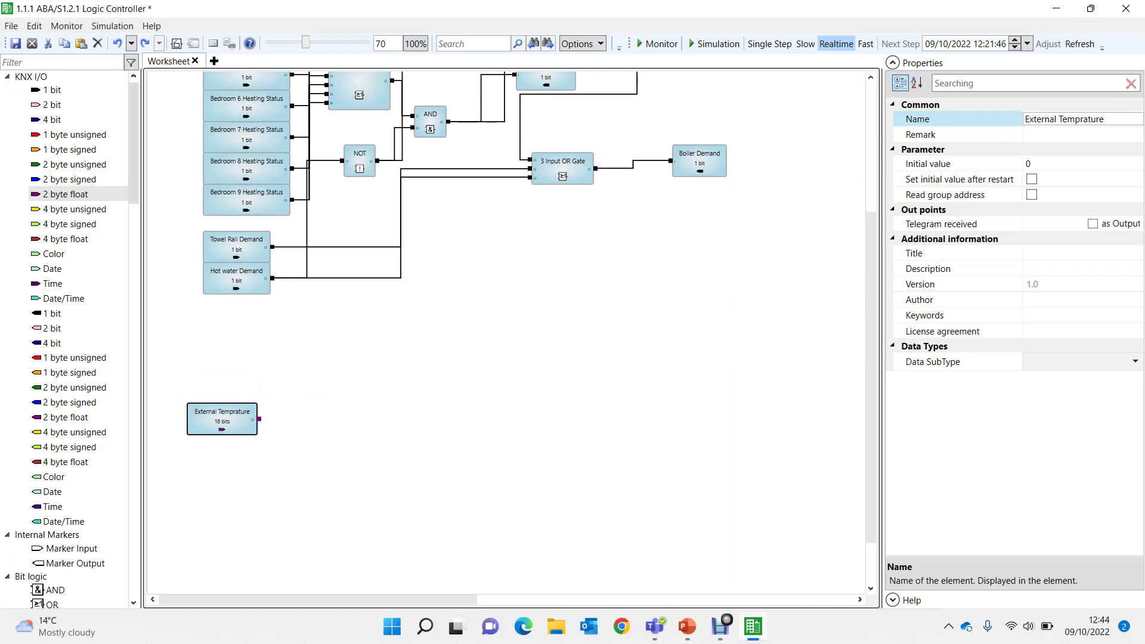
Add a Lower Than comparison block beside the External Temprature input.
{"action": "scroll", "coordinate": [72, 334], "scroll_direction": "down", "scroll_amount": 5}
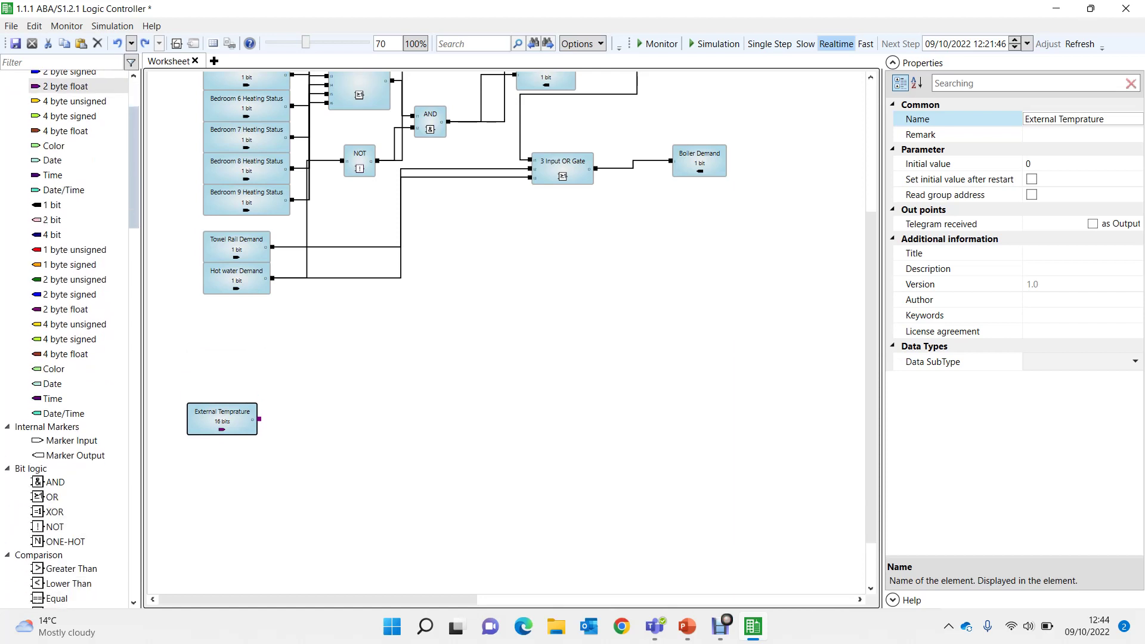
{"action": "scroll", "coordinate": [72, 335], "scroll_direction": "down", "scroll_amount": 1}
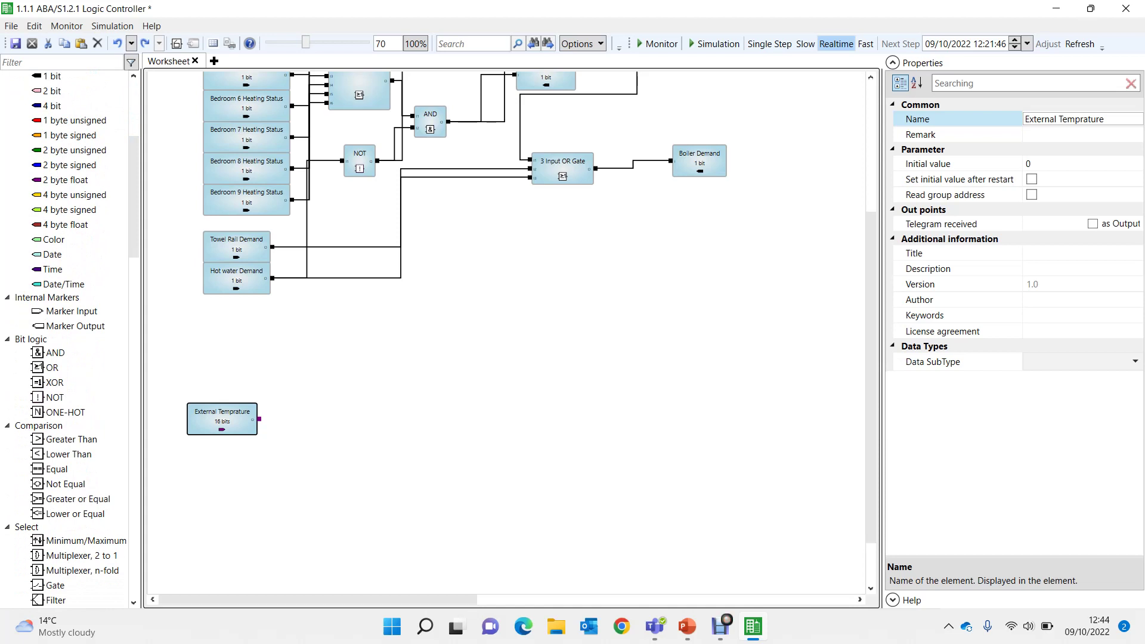
{"action": "left_click_drag", "start_coordinate": [69, 454], "coordinate": [379, 395]}
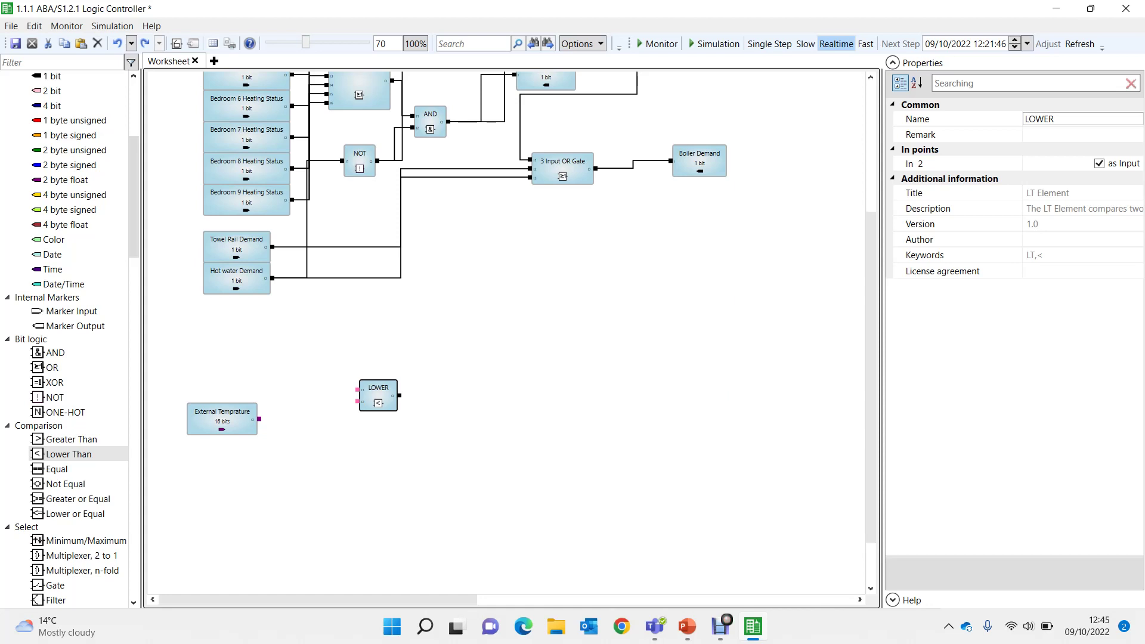
Set the data subtype of the External Temprature input to 9.1 temperature (°C).
{"action": "scroll", "coordinate": [65, 334], "scroll_direction": "up", "scroll_amount": 5}
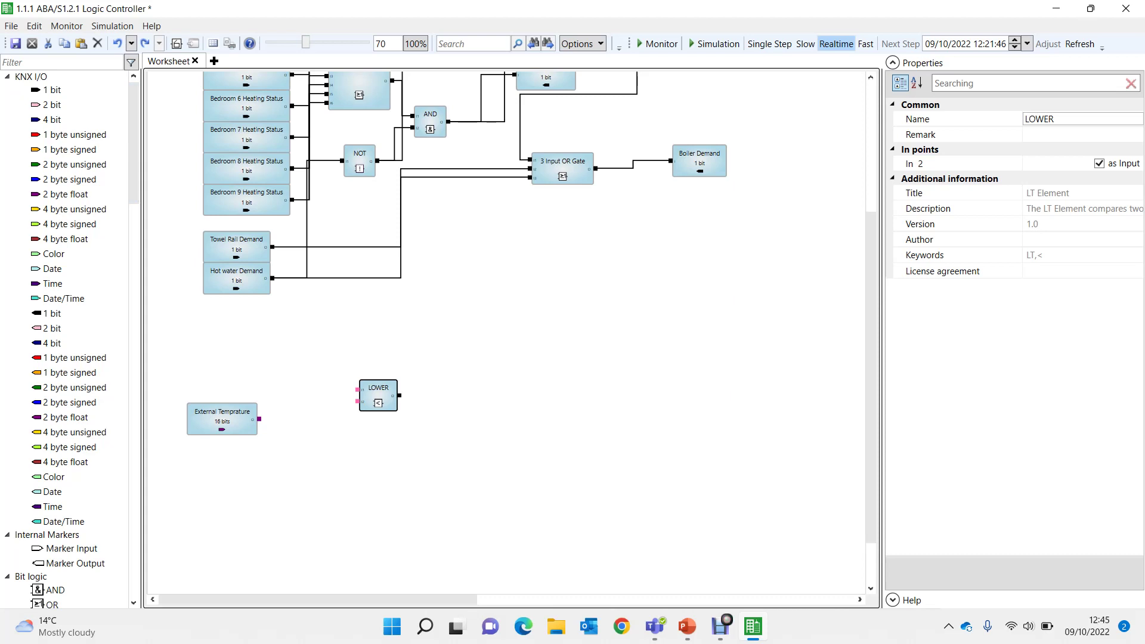
{"action": "left_click", "coordinate": [225, 422]}
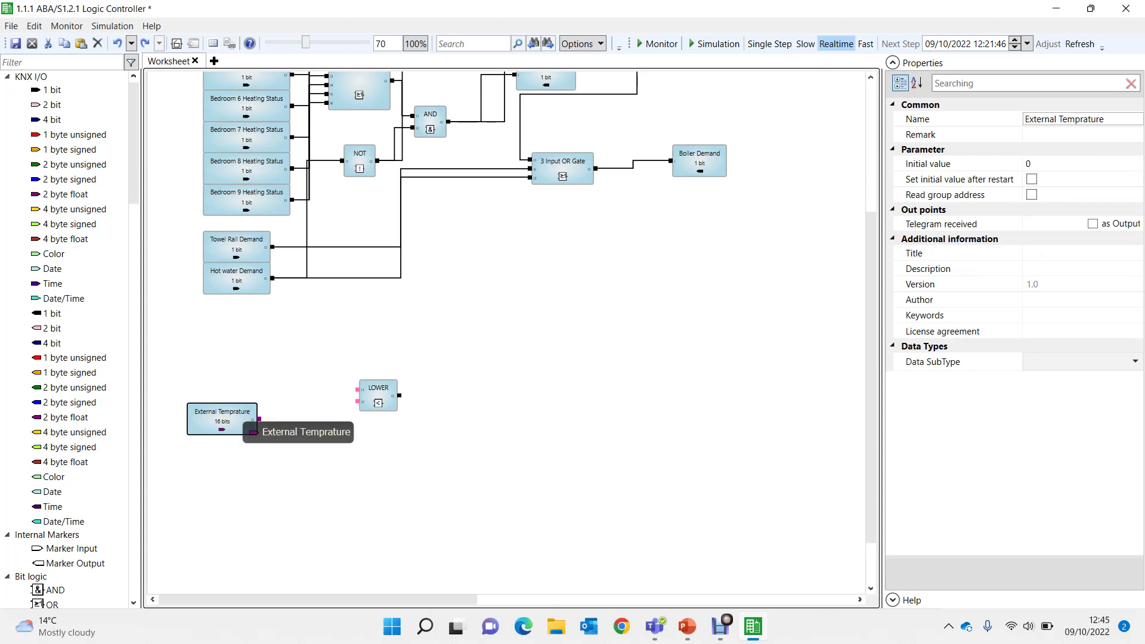
{"action": "left_click", "coordinate": [1135, 361]}
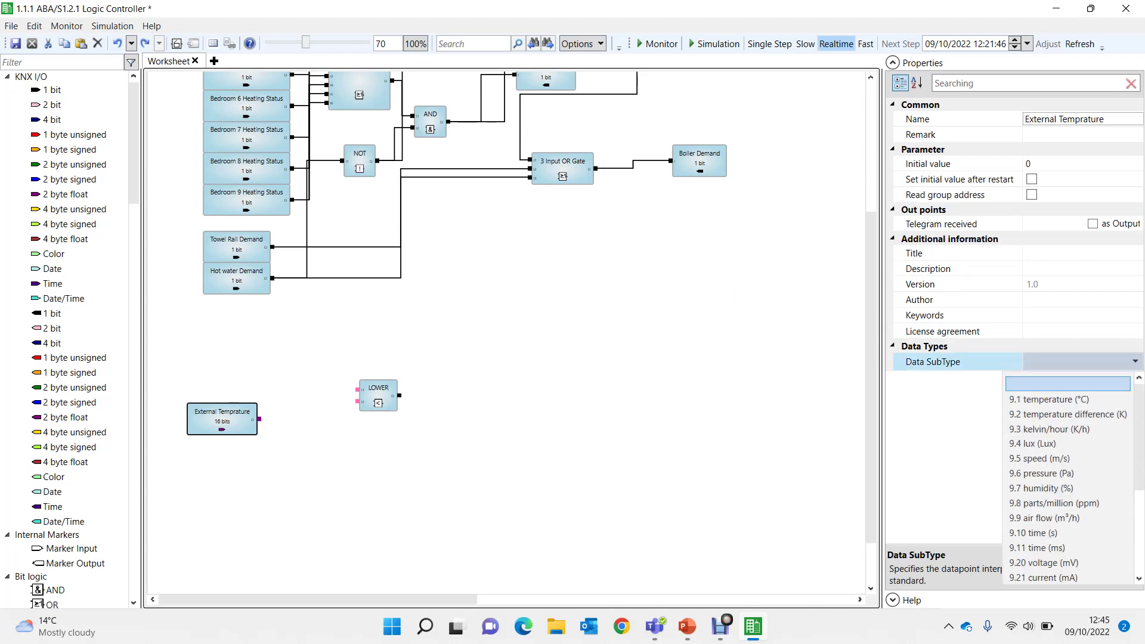
{"action": "left_click", "coordinate": [1048, 399]}
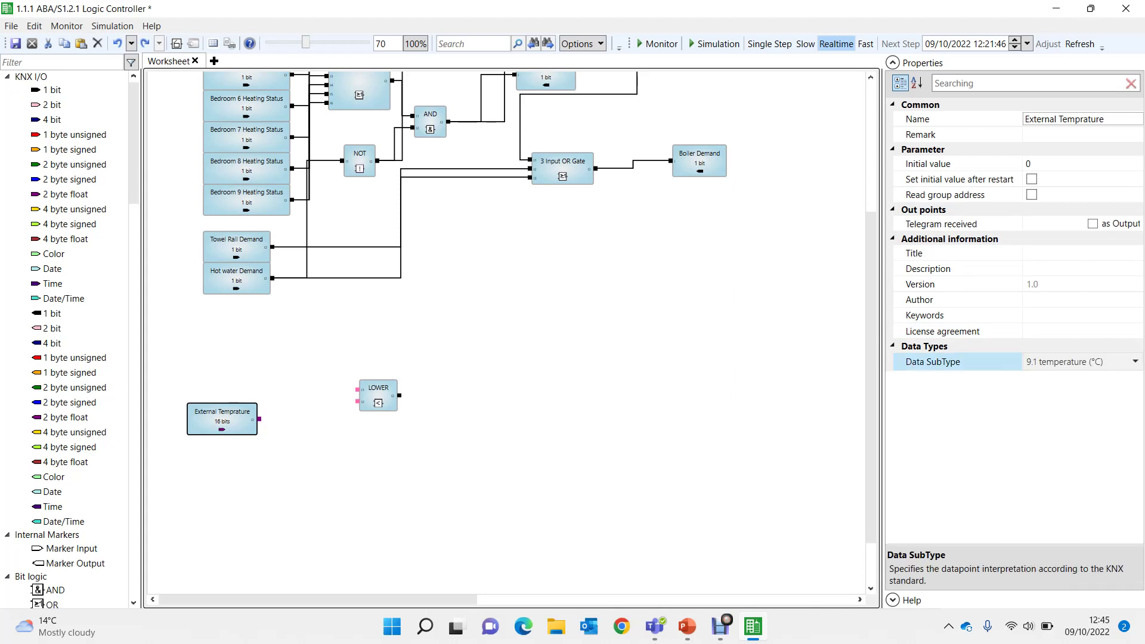
Add a 2 byte float constant block just above the External Temprature input.
{"action": "left_click", "coordinate": [373, 396]}
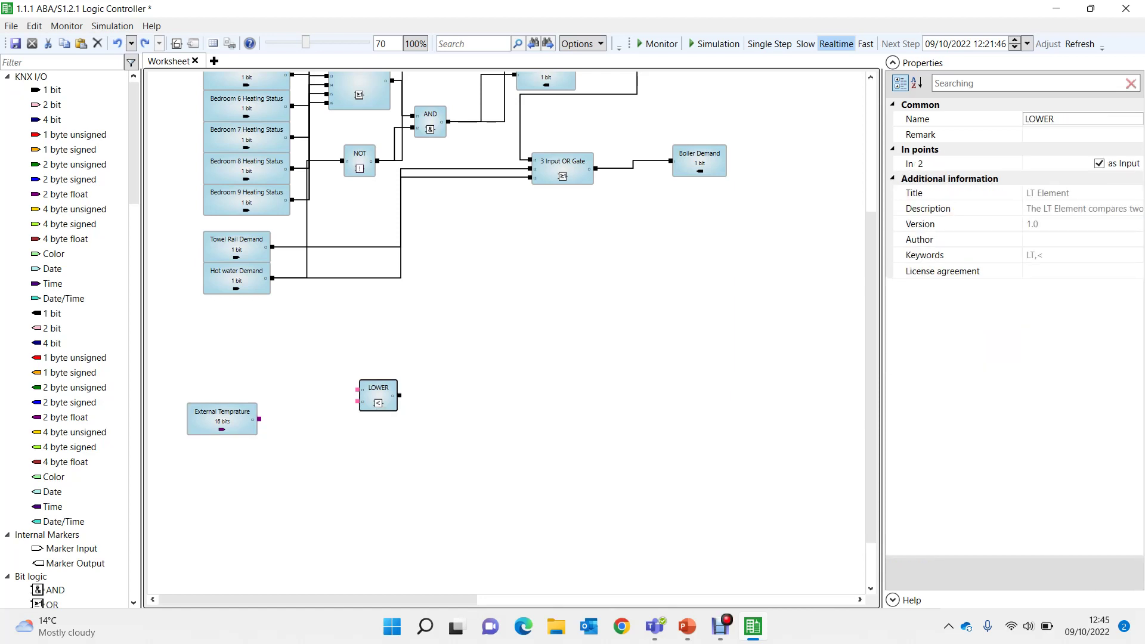
{"action": "left_click_drag", "start_coordinate": [142, 143], "coordinate": [144, 183]}
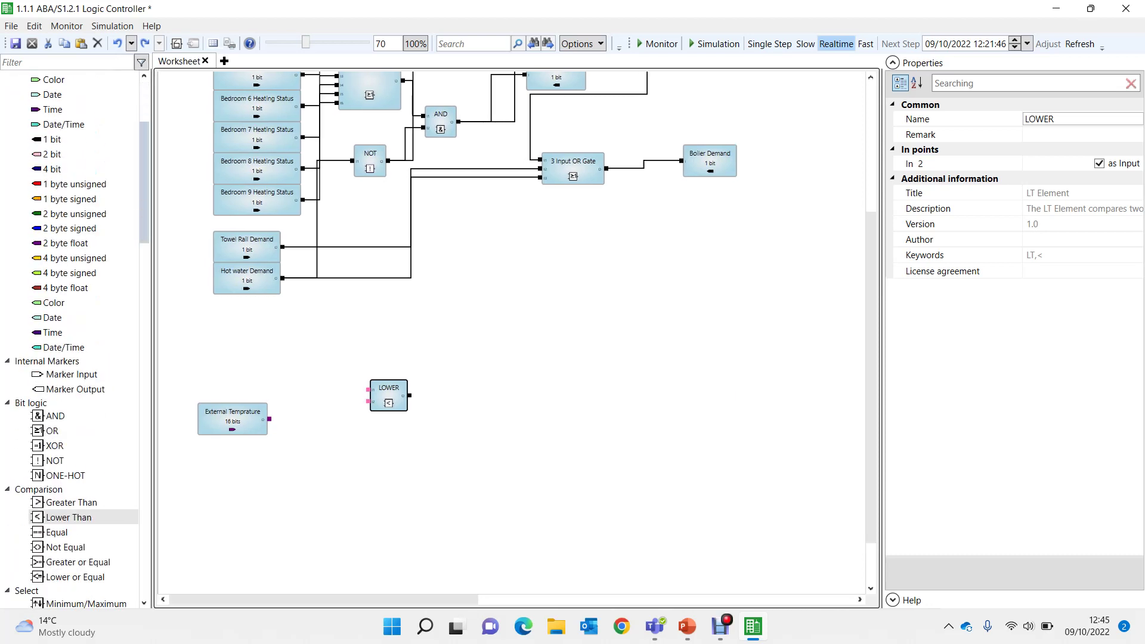
{"action": "scroll", "coordinate": [69, 517], "scroll_direction": "down", "scroll_amount": 6}
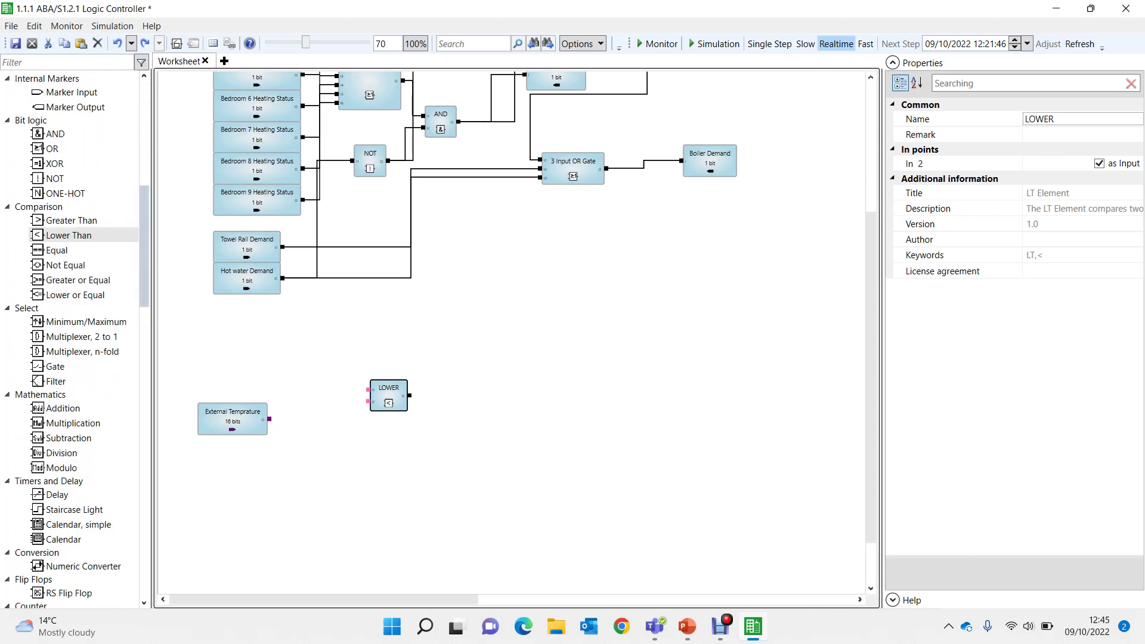
{"action": "scroll", "coordinate": [68, 517], "scroll_direction": "down", "scroll_amount": 2}
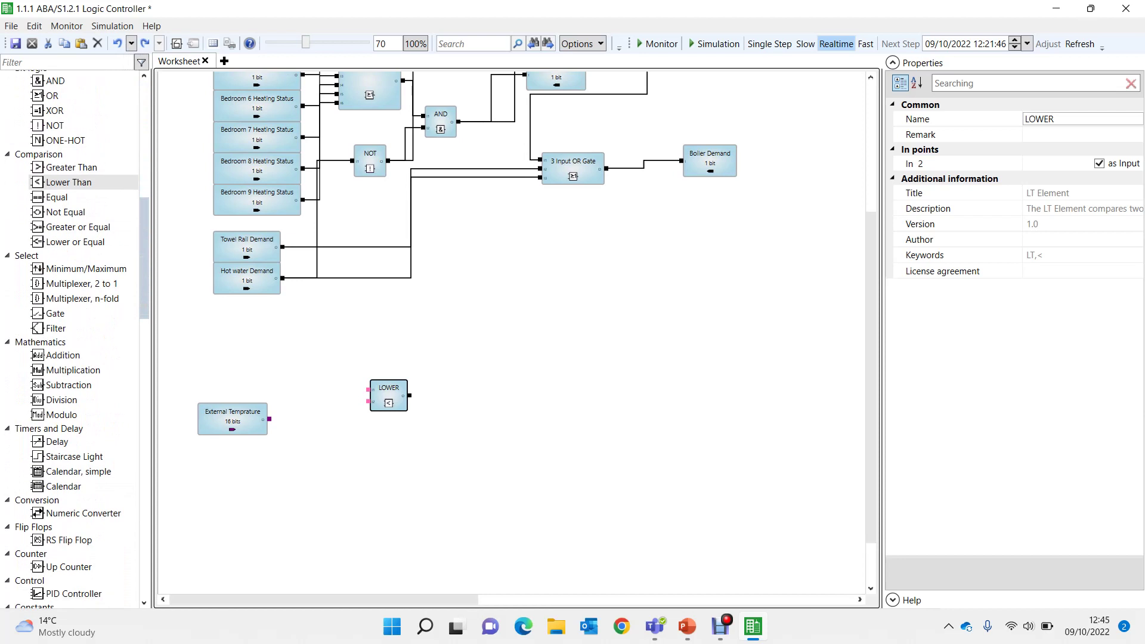
{"action": "scroll", "coordinate": [69, 518], "scroll_direction": "down", "scroll_amount": 4}
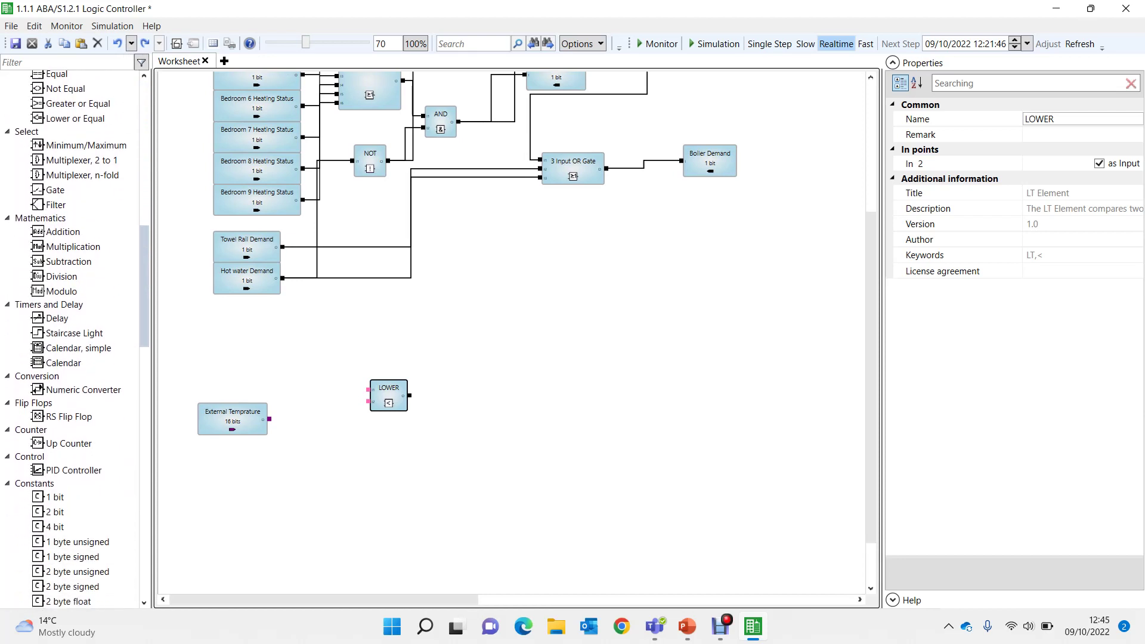
{"action": "scroll", "coordinate": [68, 518], "scroll_direction": "down", "scroll_amount": 4}
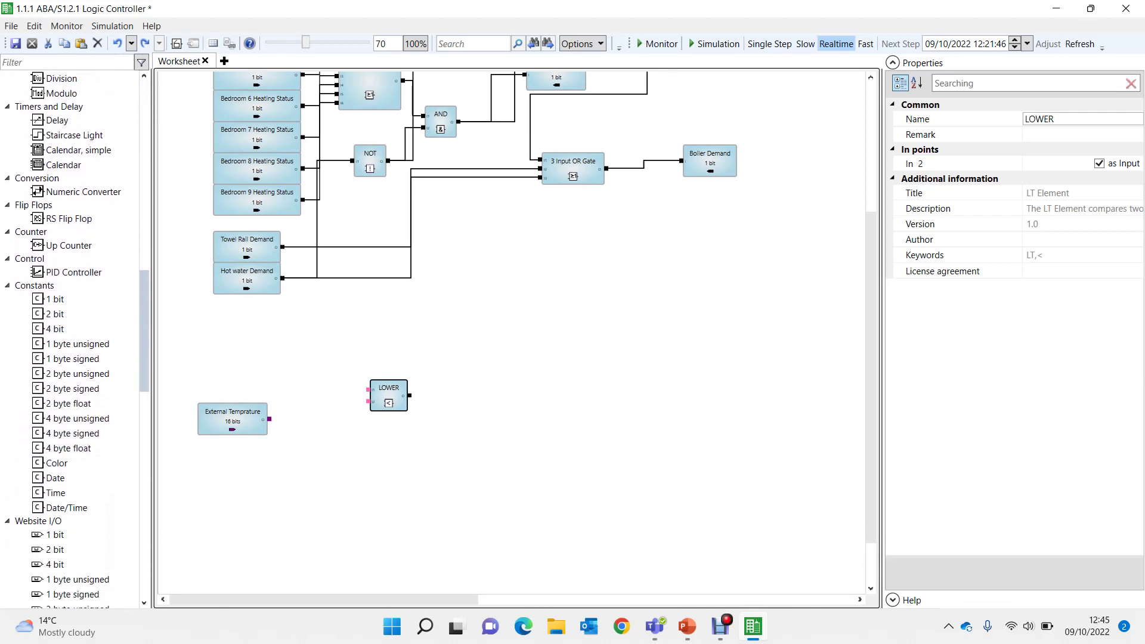
{"action": "left_click_drag", "start_coordinate": [144, 332], "coordinate": [144, 339]}
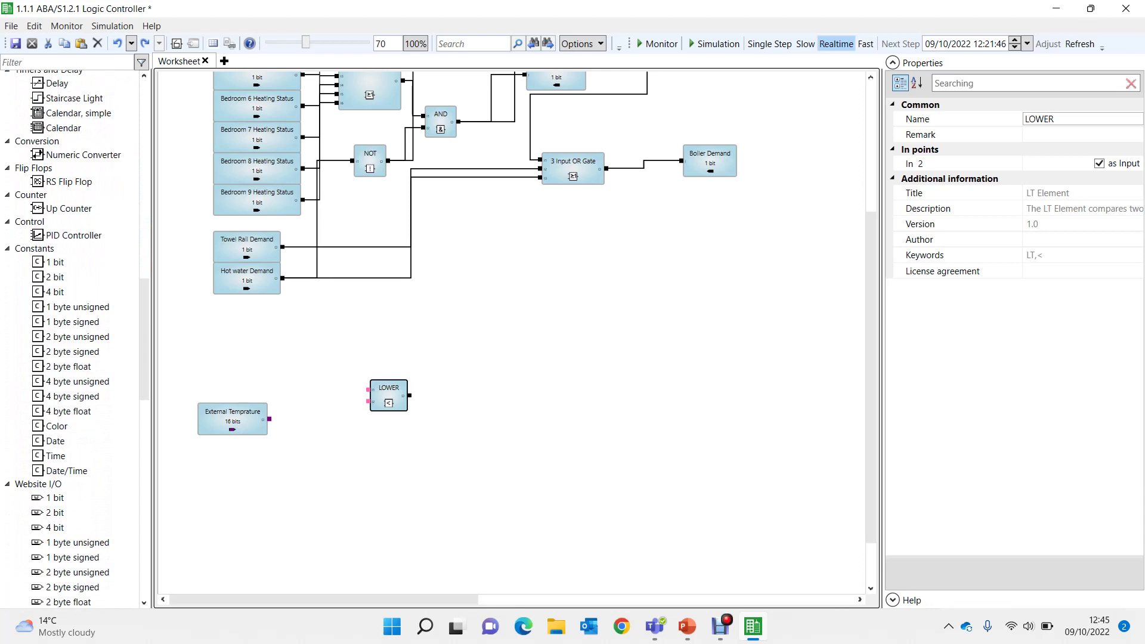
{"action": "left_click", "coordinate": [68, 367]}
{"action": "left_click_drag", "start_coordinate": [69, 366], "coordinate": [235, 361]}
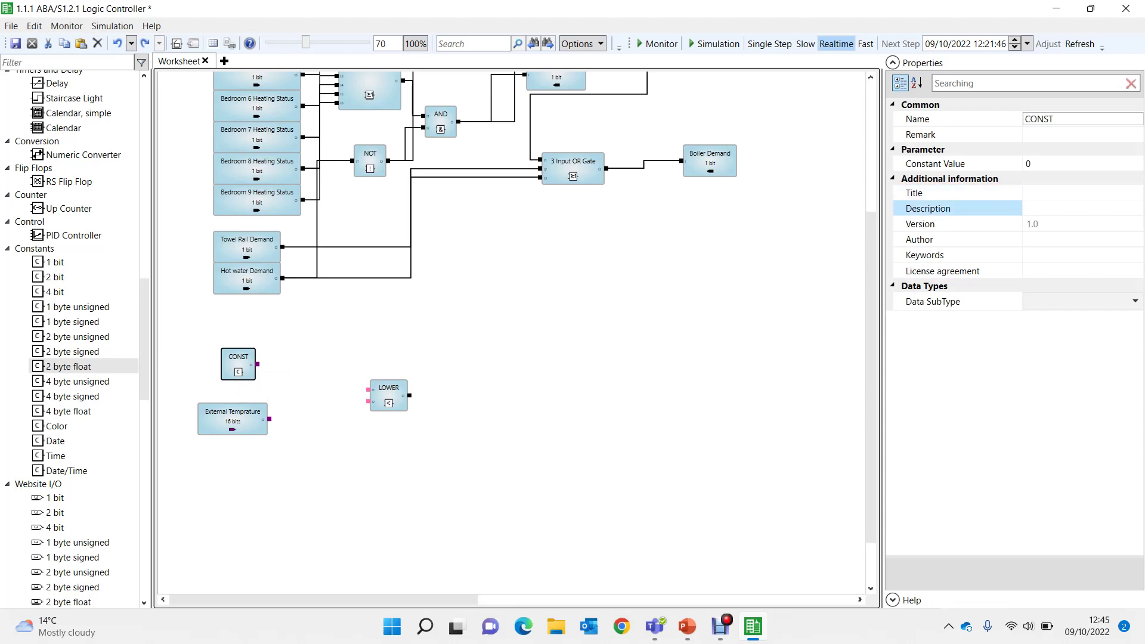
Give the constant the subtype 9.1 temperature (°C) and the value -5, and align it above the External Temprature block.
{"action": "left_click", "coordinate": [1081, 301]}
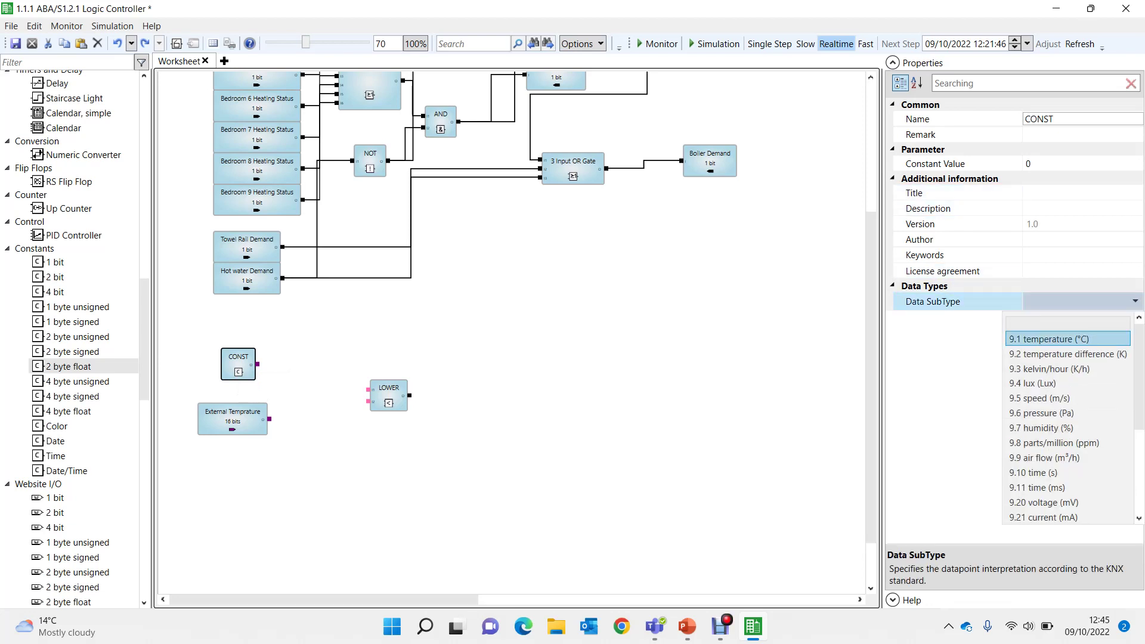
{"action": "left_click", "coordinate": [1049, 339]}
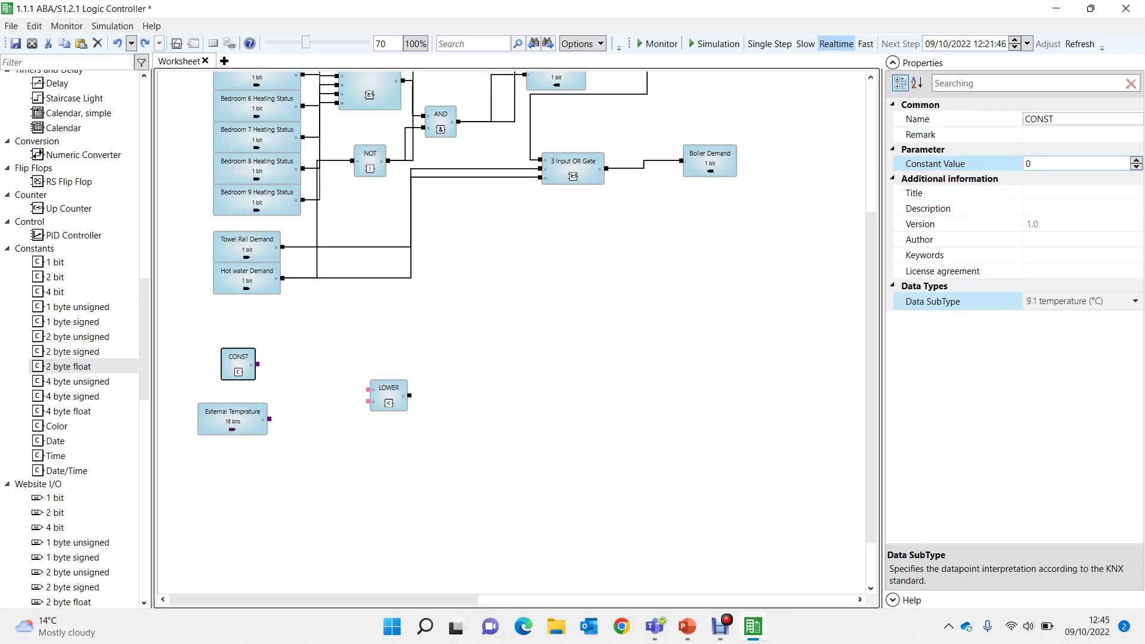
{"action": "left_click", "coordinate": [1077, 163]}
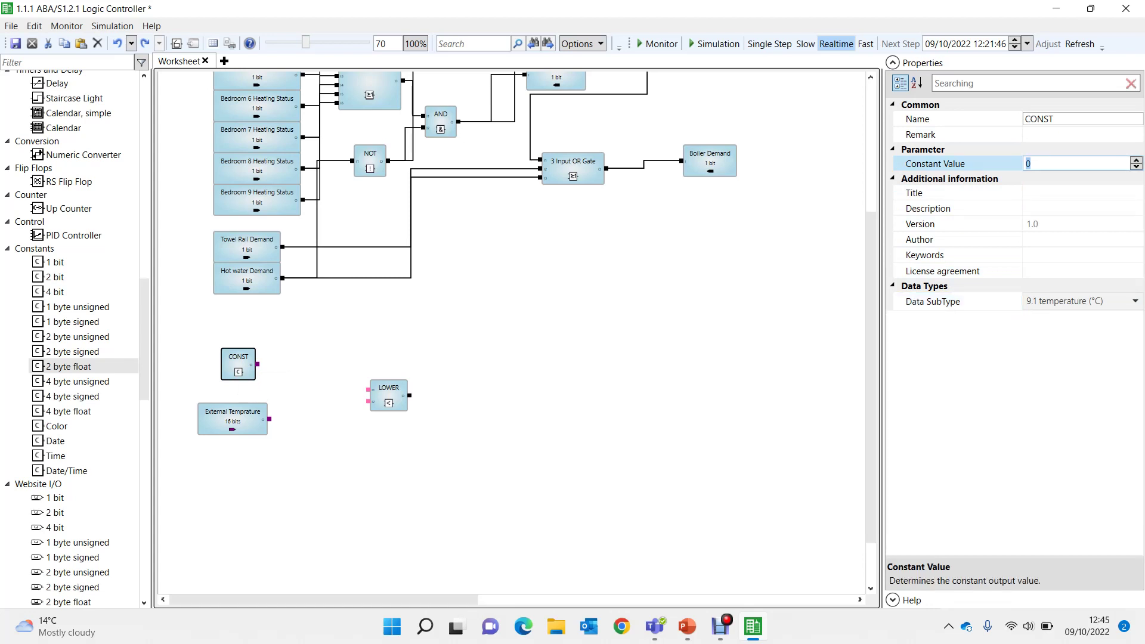
{"action": "type", "text": "-5"}
{"action": "key", "text": "Return"}
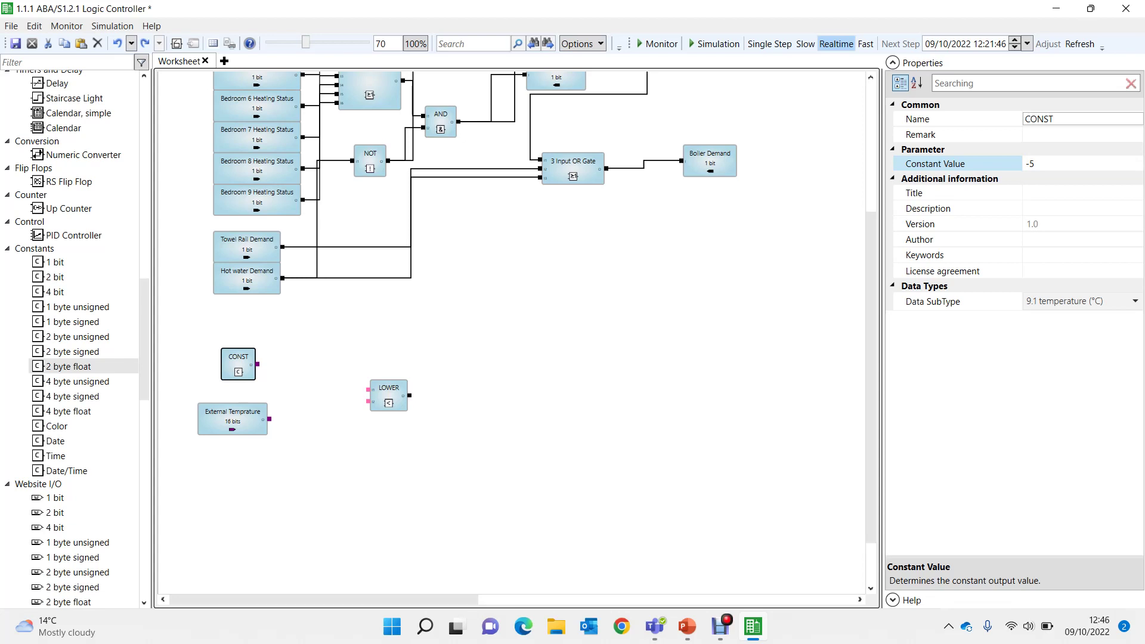
{"action": "left_click_drag", "start_coordinate": [239, 365], "coordinate": [215, 373]}
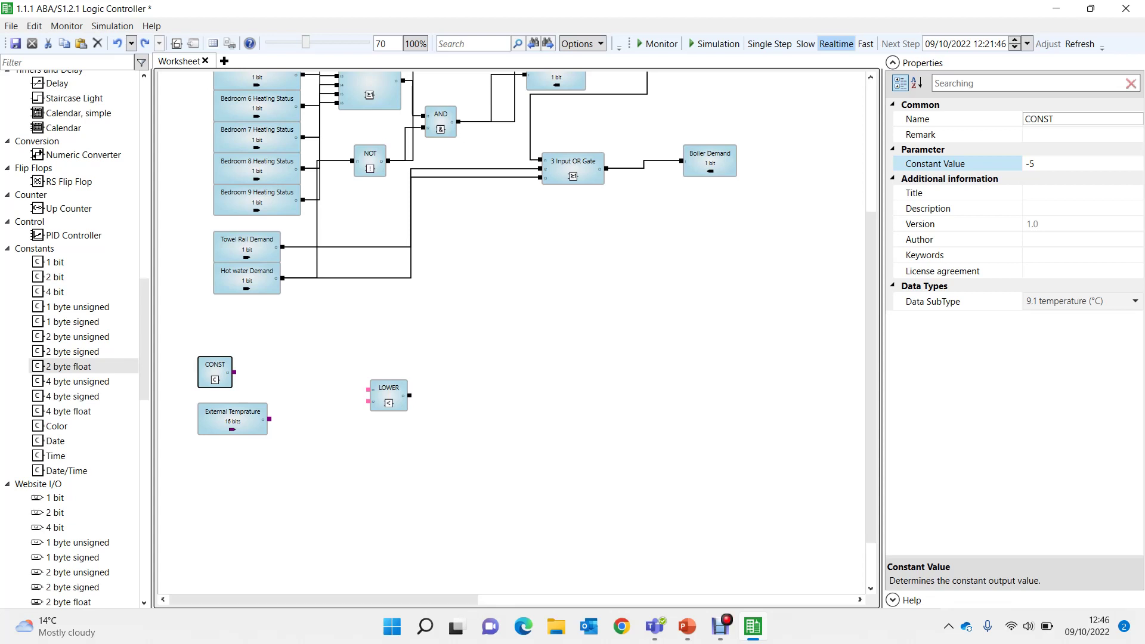
Connect the constant to the first input and External Temprature to the second input of the LOWER block.
{"action": "left_click_drag", "start_coordinate": [240, 372], "coordinate": [368, 392]}
{"action": "left_click_drag", "start_coordinate": [234, 373], "coordinate": [368, 389]}
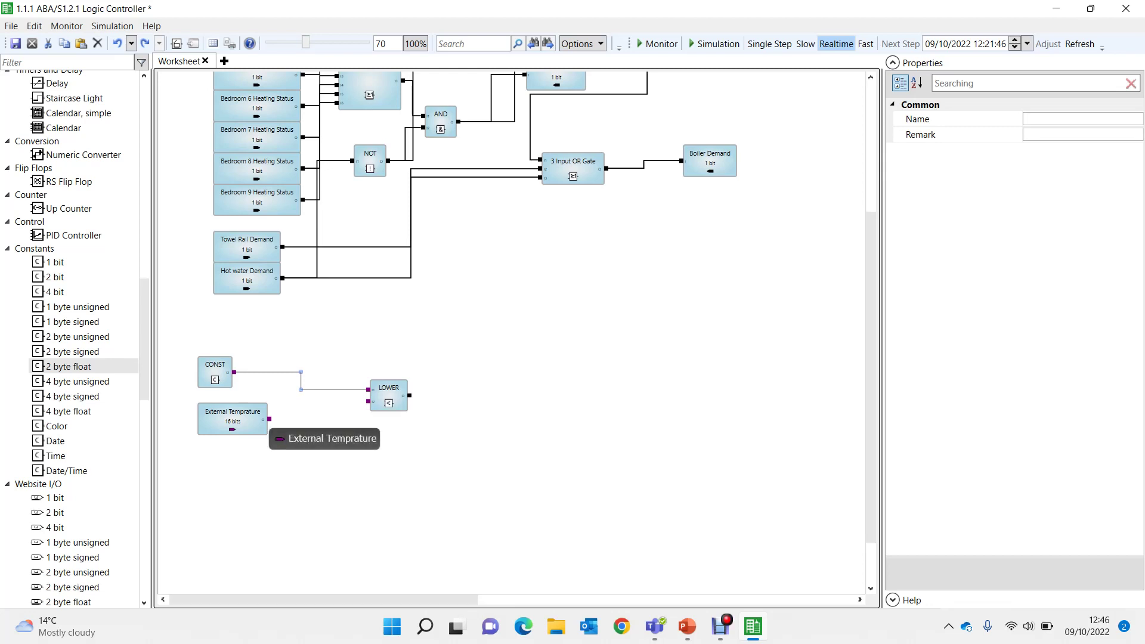
{"action": "left_click", "coordinate": [266, 421]}
{"action": "left_click_drag", "start_coordinate": [269, 420], "coordinate": [367, 401]}
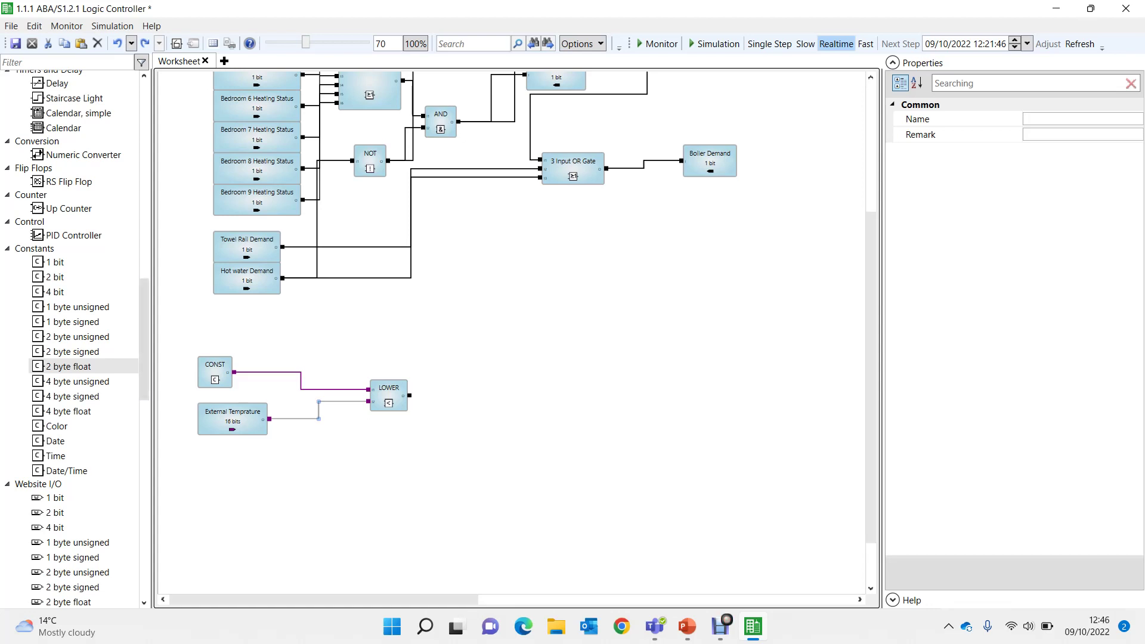
Place a 1 bit KNX output block beside the output of the LOWER block.
{"action": "scroll", "coordinate": [72, 358], "scroll_direction": "down", "scroll_amount": 14}
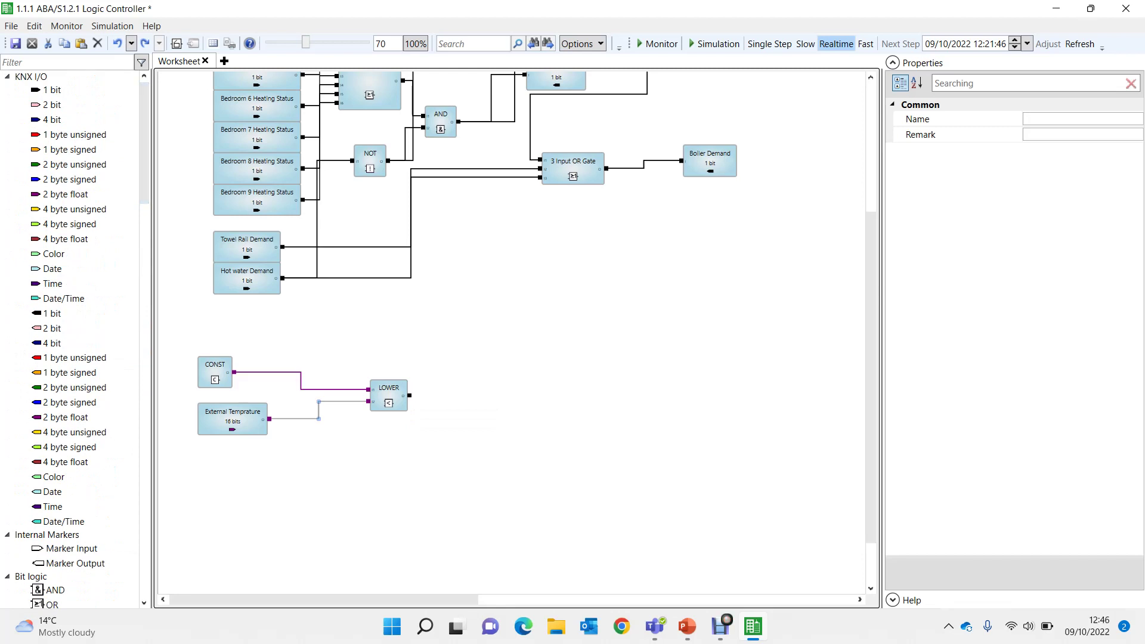
{"action": "left_click_drag", "start_coordinate": [50, 314], "coordinate": [548, 402]}
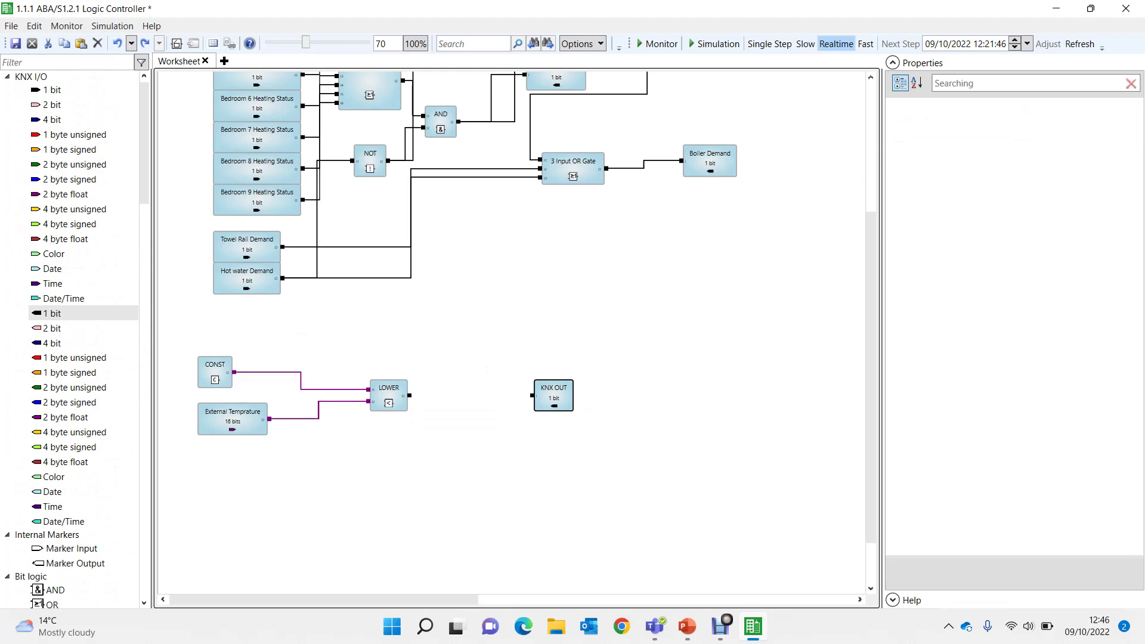
Connect the LOWER block's output to the new KNX output block and name that output Vent Off.
{"action": "left_click_drag", "start_coordinate": [409, 396], "coordinate": [533, 396]}
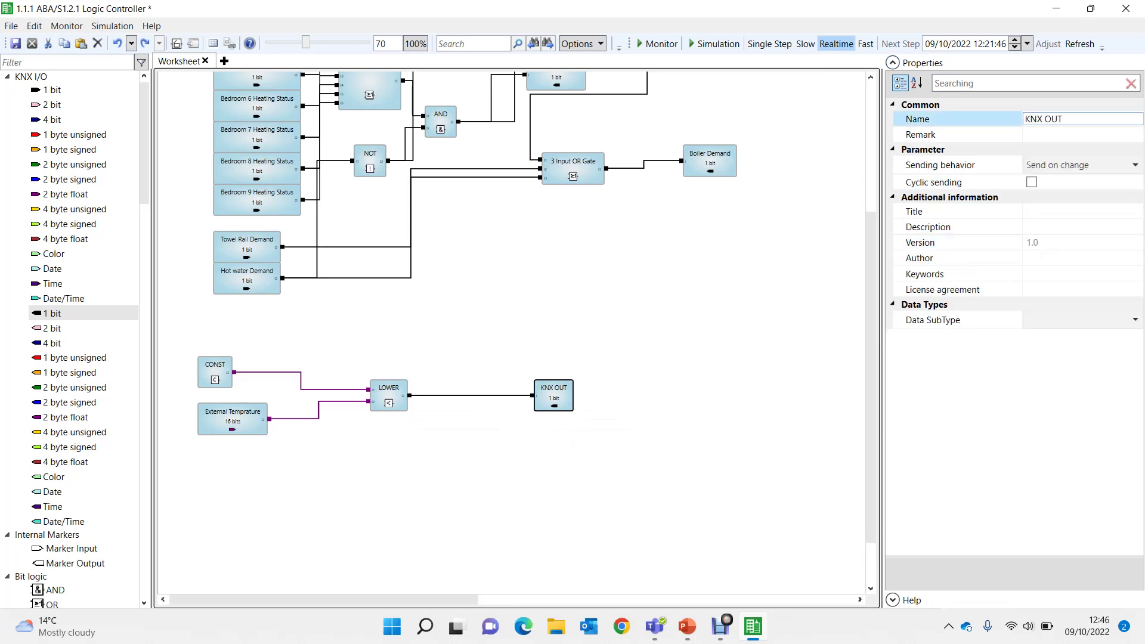
{"action": "left_click", "coordinate": [1082, 119]}
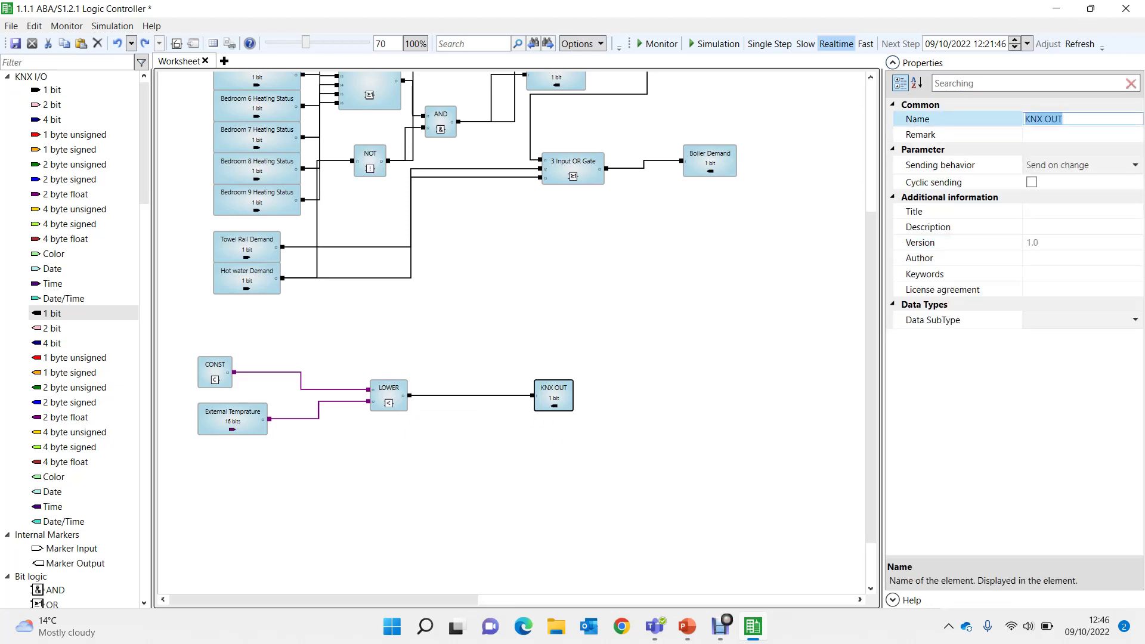
{"action": "type", "text": "Vent Off"}
{"action": "key", "text": "Return"}
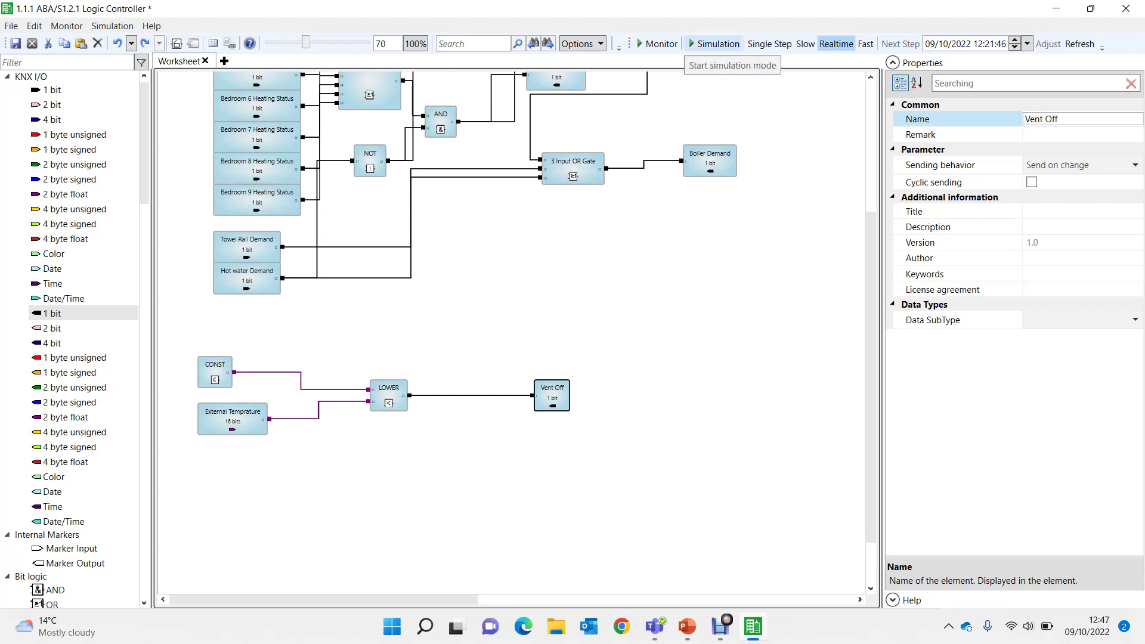
Simulate the logic with External Temprature set to -10 to check the Vent Off output, and stop the simulation.
{"action": "left_click", "coordinate": [714, 44]}
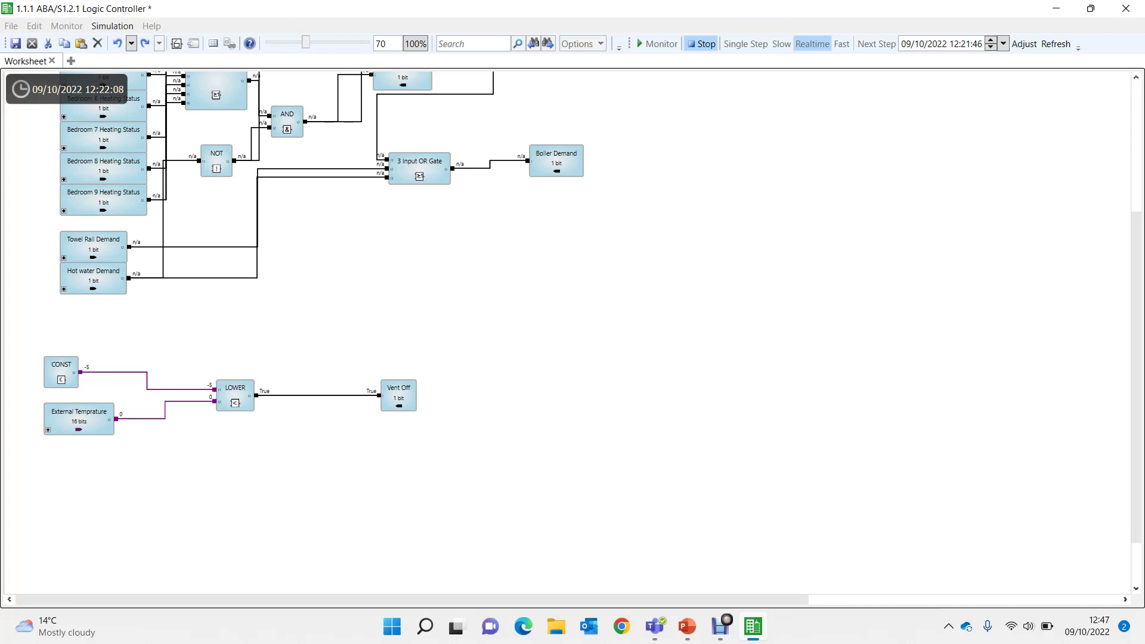
{"action": "left_click", "coordinate": [78, 419]}
{"action": "type", "text": "-10"}
{"action": "key", "text": "Return"}
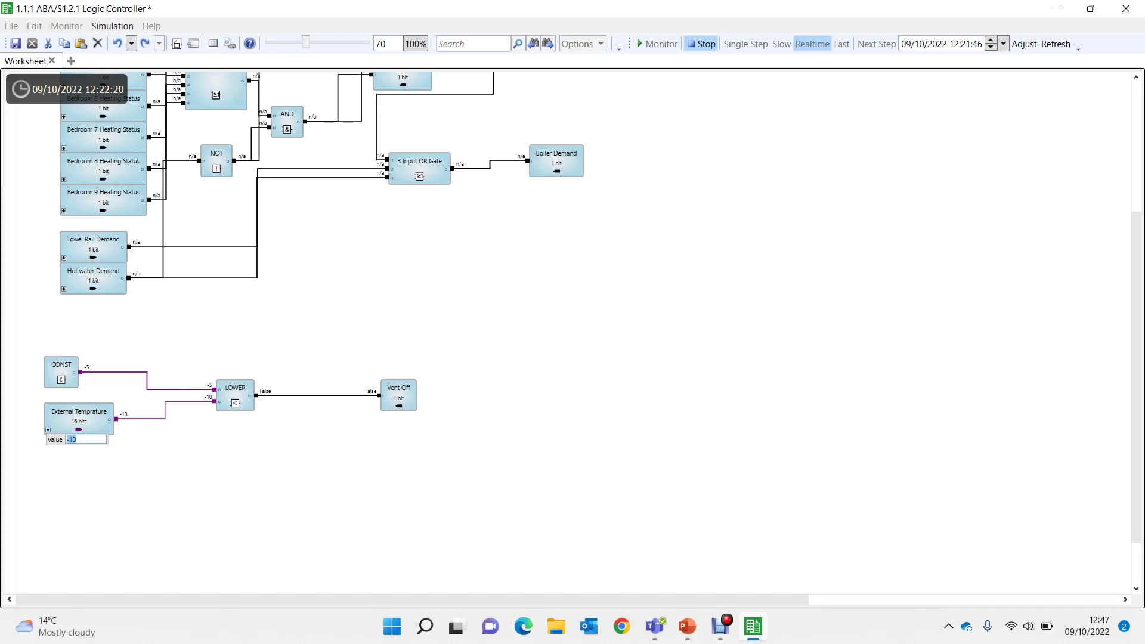
{"action": "key", "text": "Return"}
{"action": "left_click", "coordinate": [701, 43]}
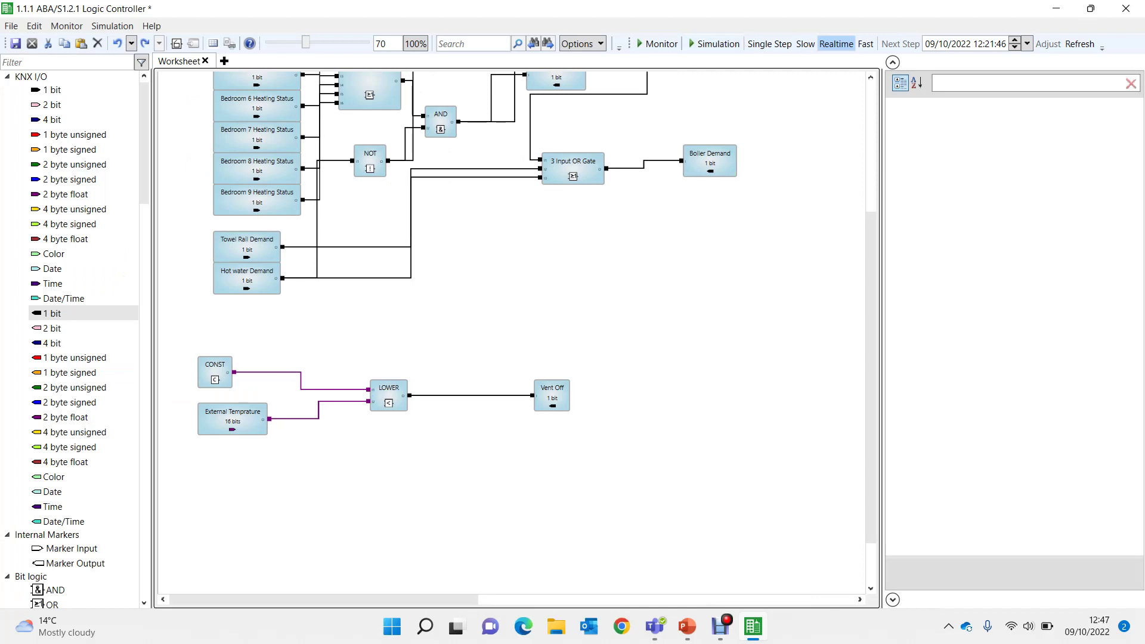
Enable cyclic sending on the Vent Off output with a cyclic time of 00:05:00.
{"action": "left_click", "coordinate": [552, 395]}
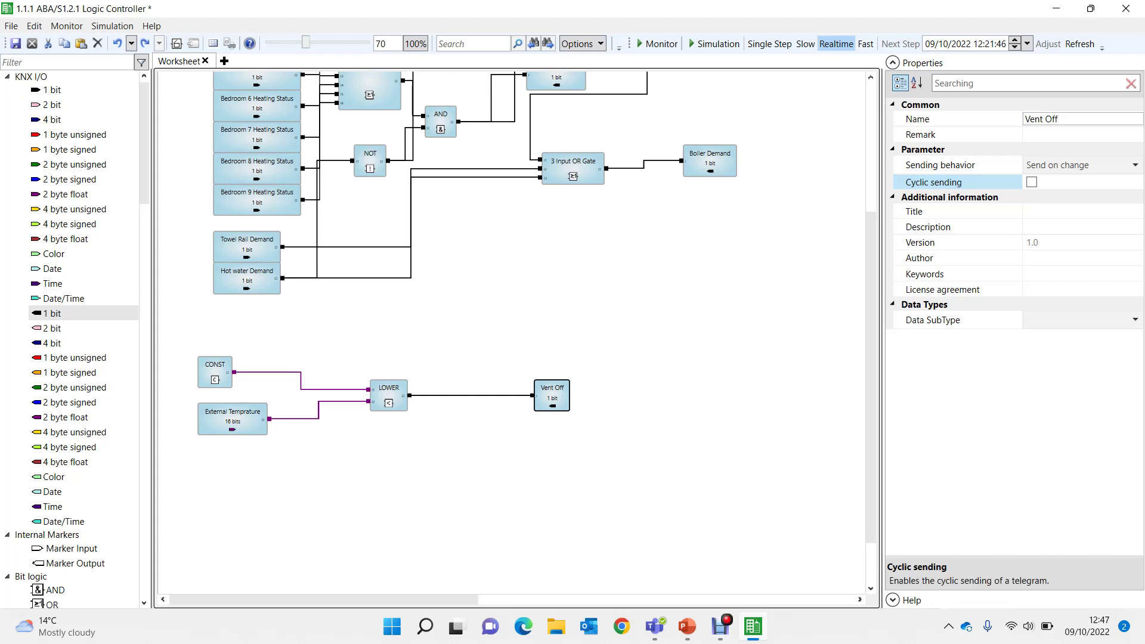
{"action": "left_click", "coordinate": [1031, 182]}
{"action": "left_click", "coordinate": [1062, 198]}
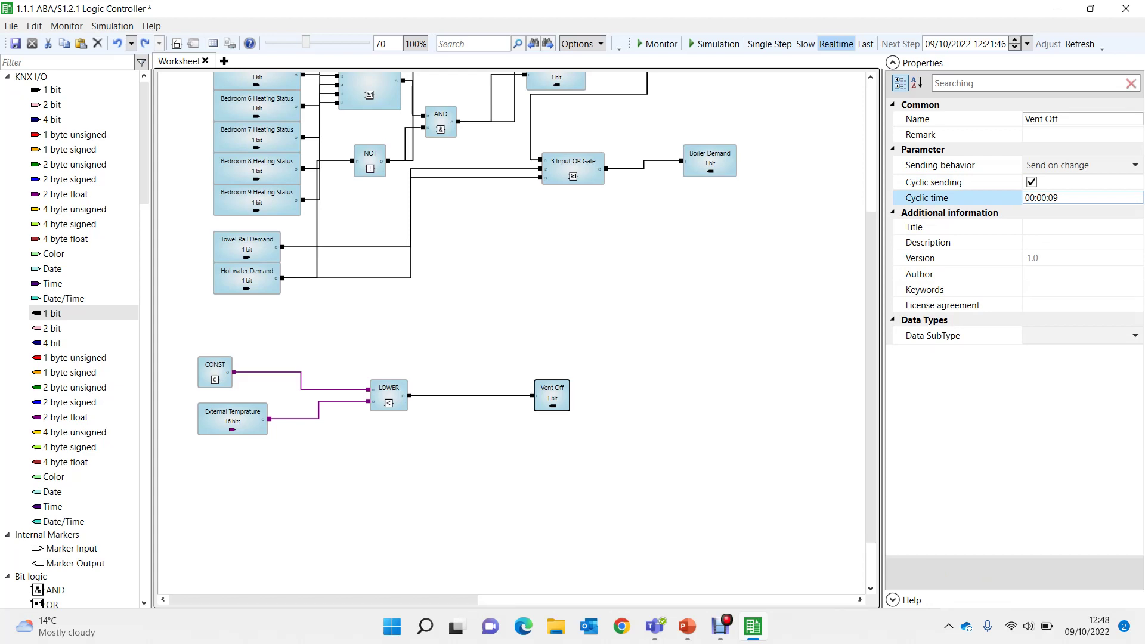
{"action": "left_click", "coordinate": [1047, 197]}
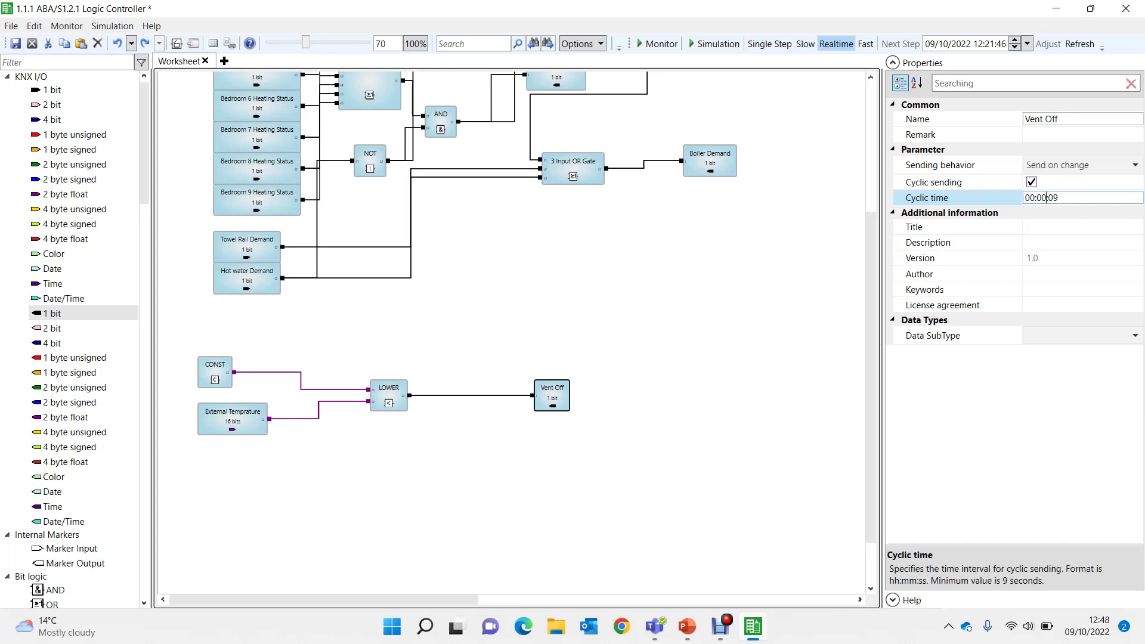
{"action": "type", "text": "5"}
{"action": "key", "text": "Right"}
{"action": "key", "text": "Right"}
{"action": "key", "text": "BackSpace"}
{"action": "type", "text": "0"}
Enable cyclic sending on the Boiler Demand output with a cyclic time of 00:05:00.
{"action": "left_click", "coordinate": [711, 162]}
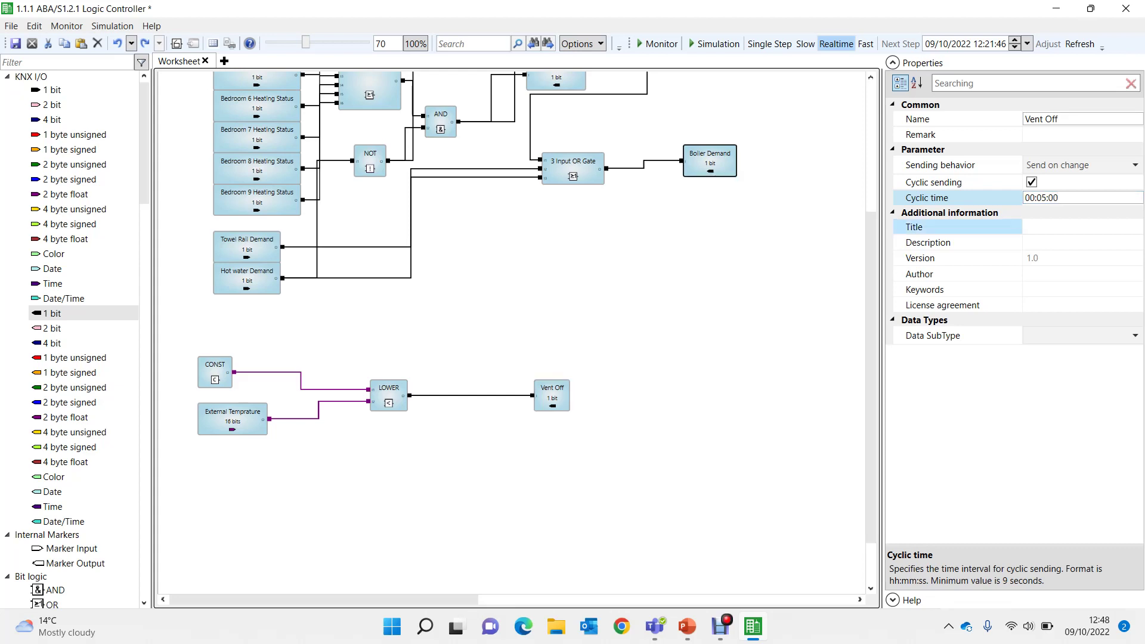
{"action": "left_click", "coordinate": [958, 182]}
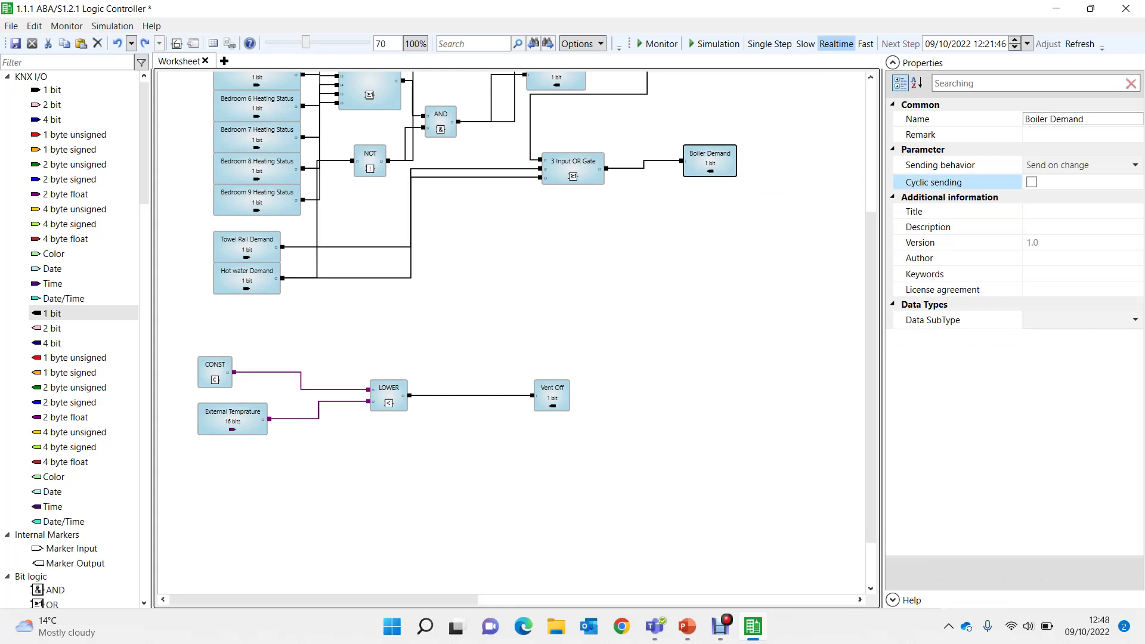
{"action": "left_click", "coordinate": [1031, 182]}
{"action": "left_click", "coordinate": [1082, 197]}
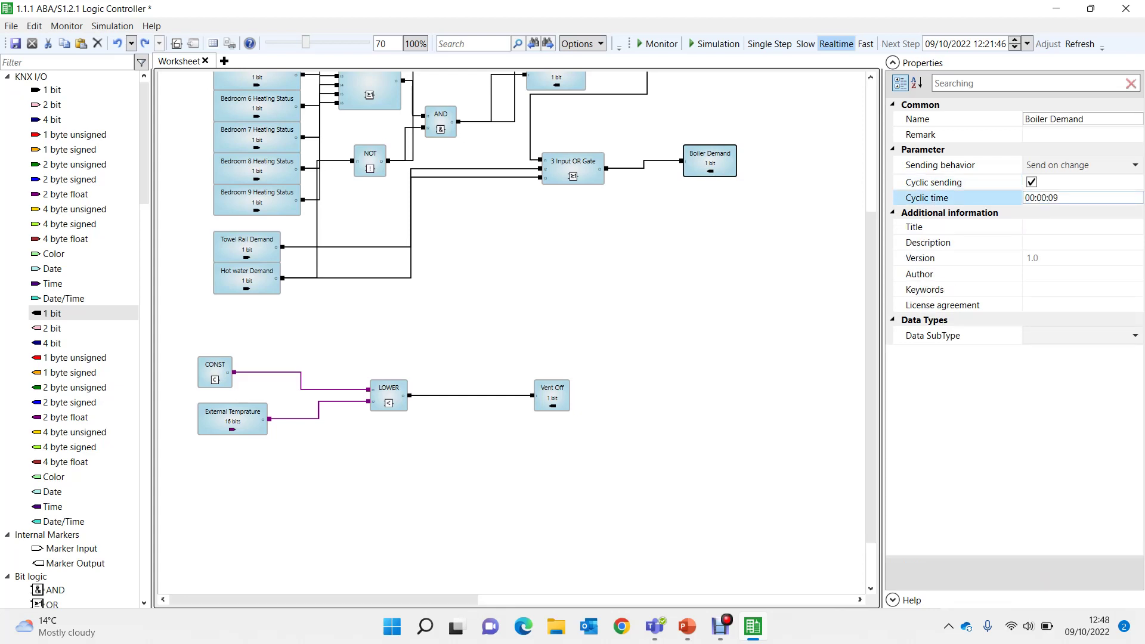
{"action": "left_click", "coordinate": [1046, 197]}
{"action": "key", "text": "BackSpace"}
{"action": "type", "text": "5"}
{"action": "key", "text": "Right"}
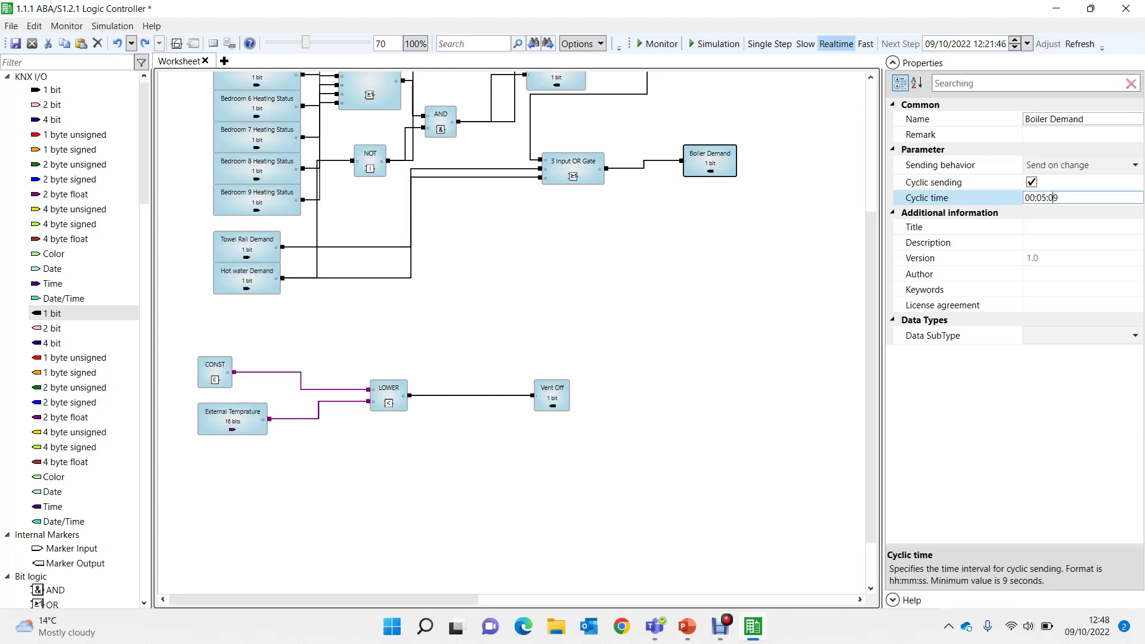
{"action": "key", "text": "Delete"}
{"action": "type", "text": "0"}
{"action": "key", "text": "Escape"}
{"action": "scroll", "coordinate": [516, 334], "scroll_direction": "up", "scroll_amount": 5}
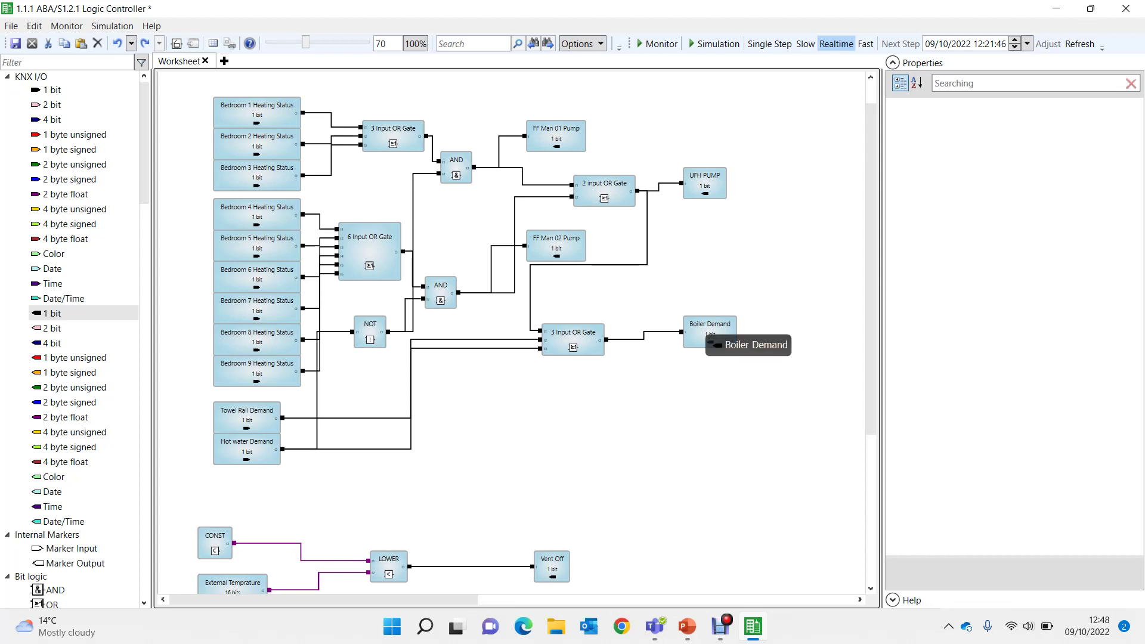
Change the Boiler Demand output's cyclic time to 30 minutes.
{"action": "left_click", "coordinate": [710, 332]}
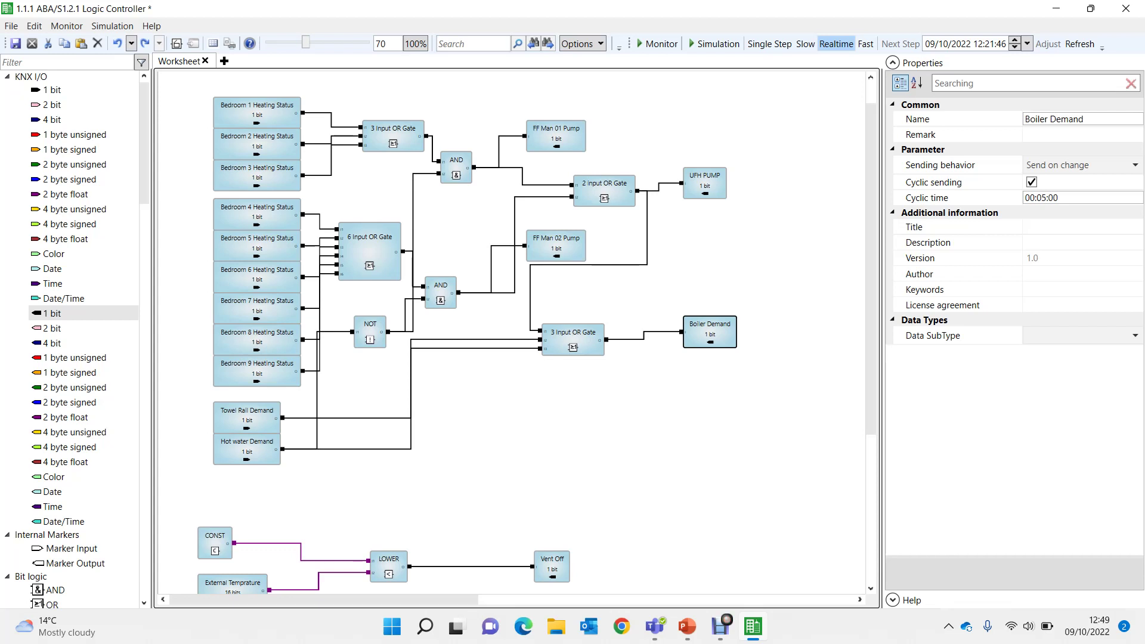
{"action": "left_click", "coordinate": [928, 198]}
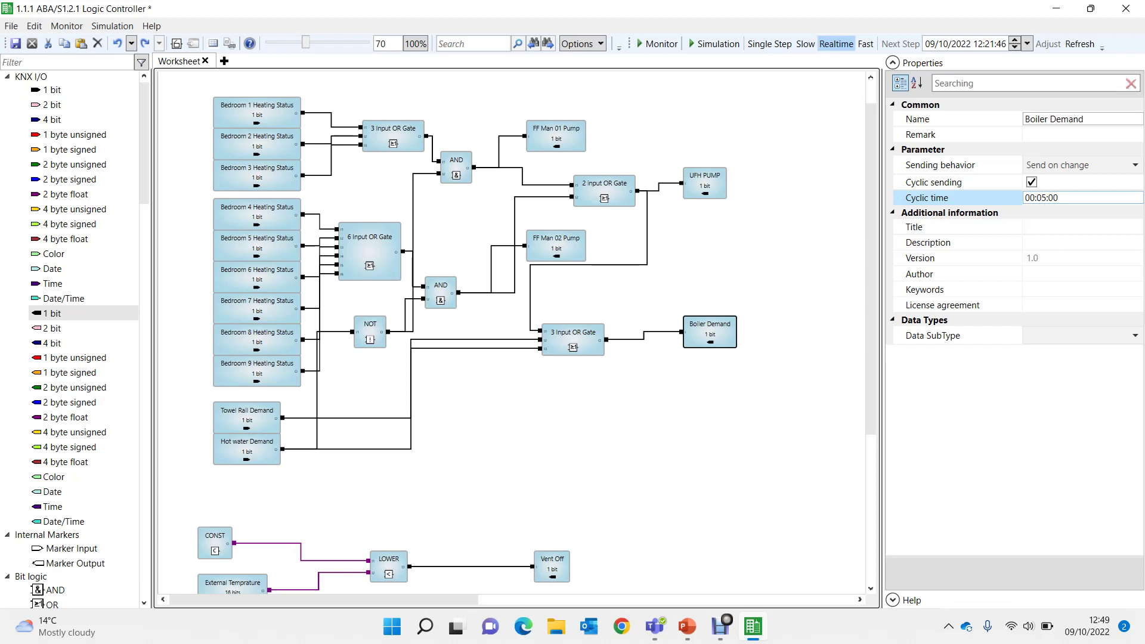
{"action": "left_click", "coordinate": [1046, 198]}
{"action": "key", "text": "BackSpace"}
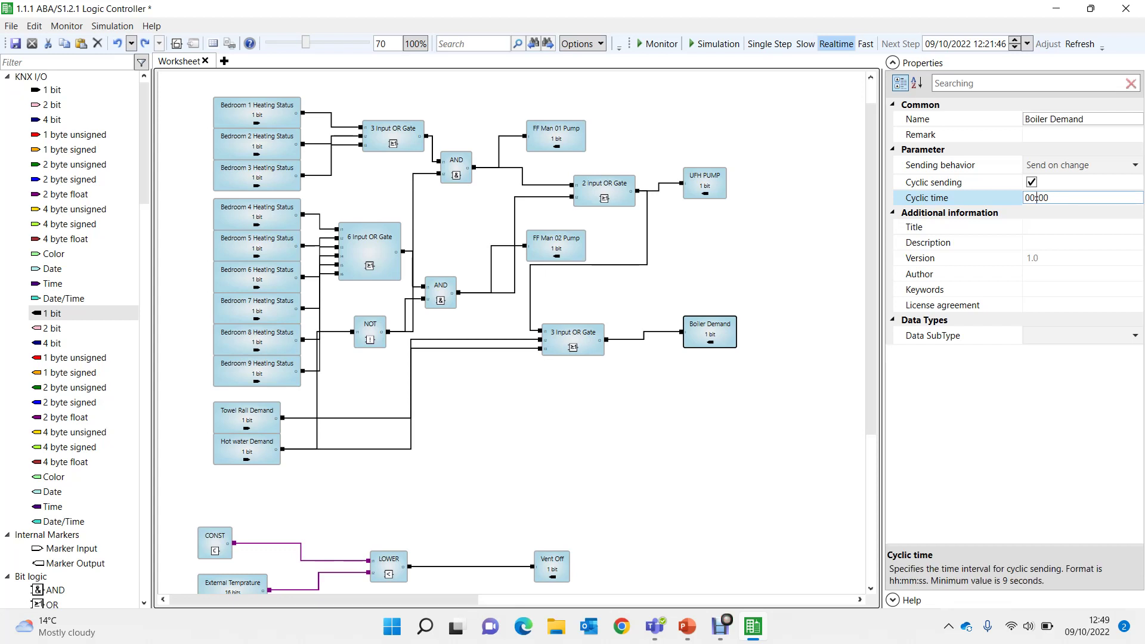
{"action": "type", "text": "30"}
{"action": "key", "text": "Escape"}
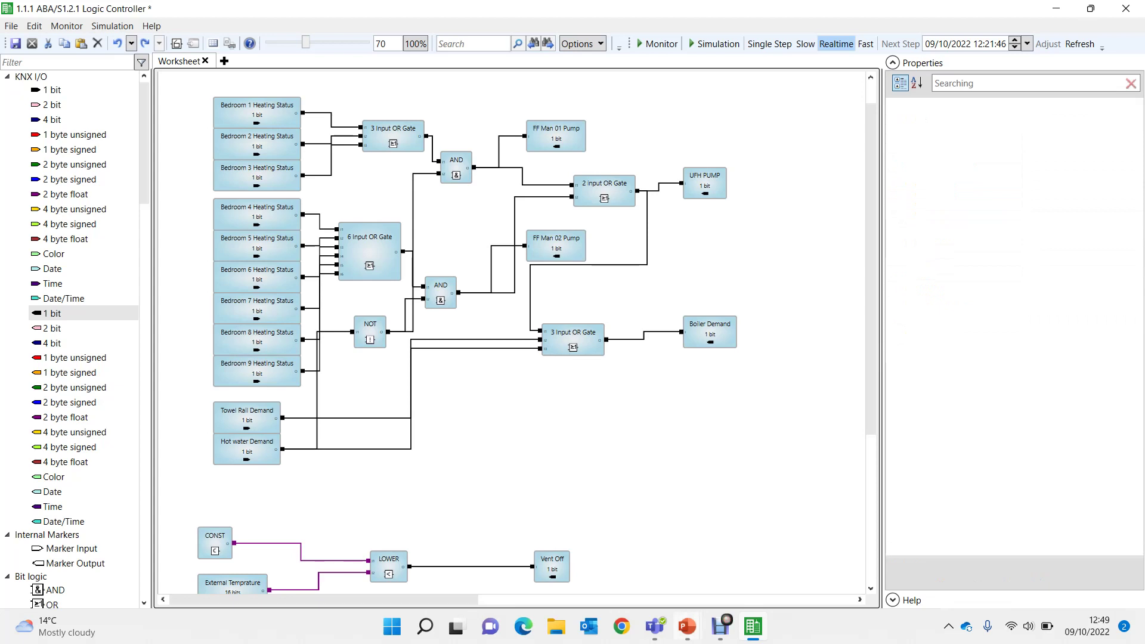
{"action": "mouse_move", "coordinate": [687, 626]}
{"action": "left_click", "coordinate": [768, 553]}
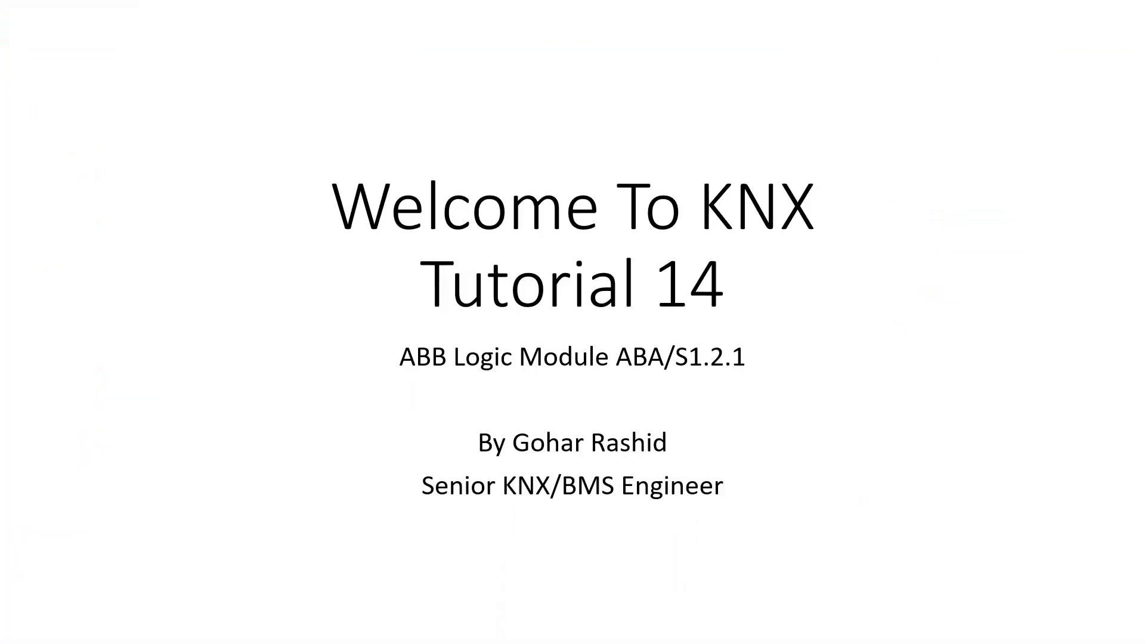
{"action": "key", "text": "Right"}
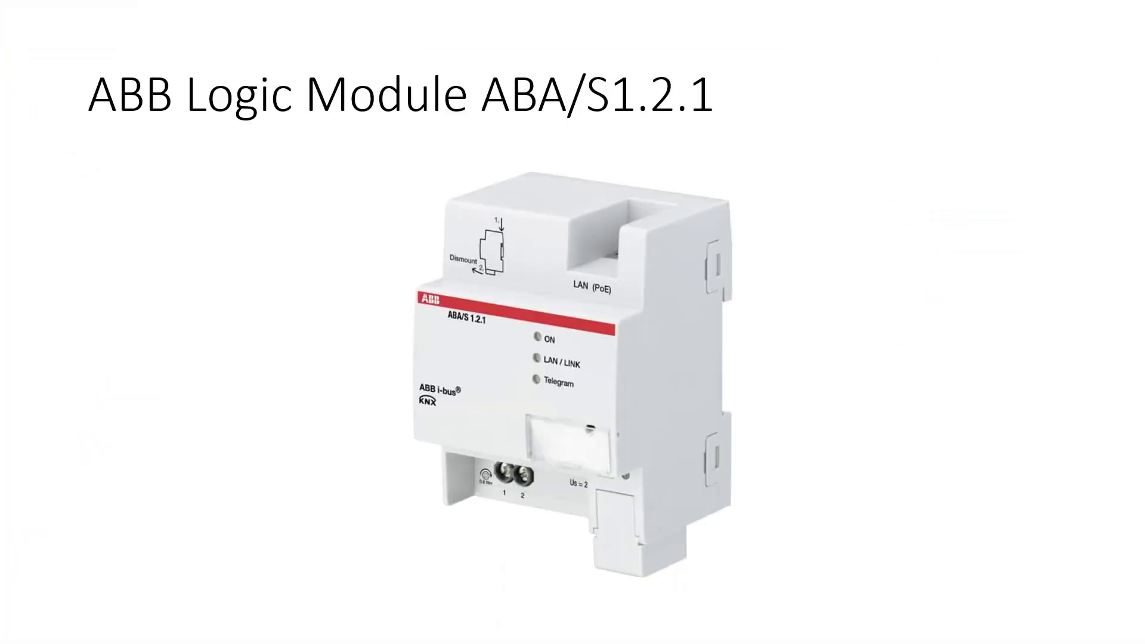
{"action": "key", "text": "Right"}
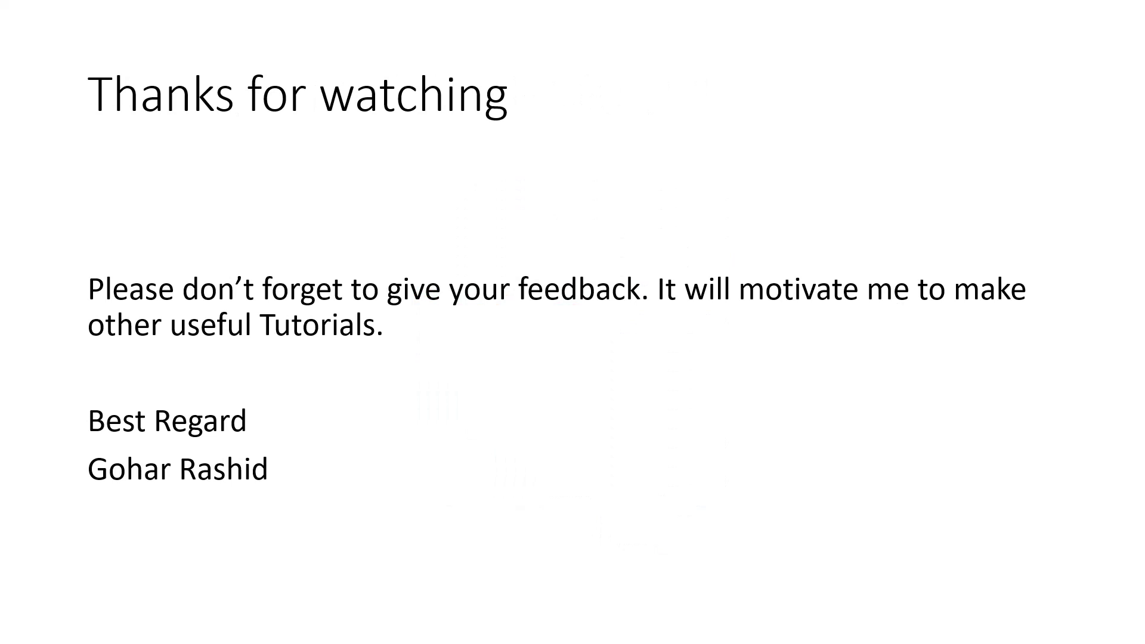